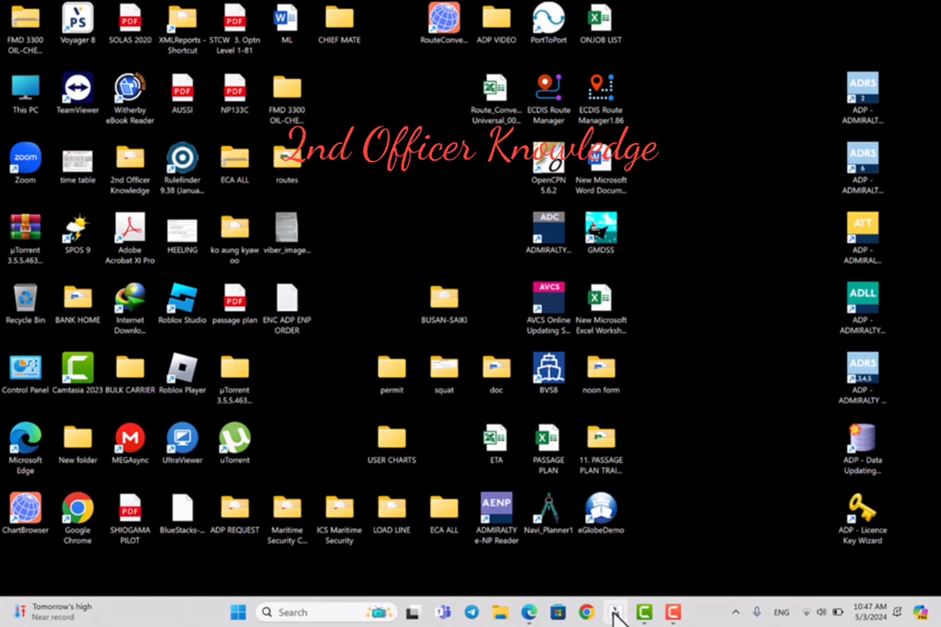
# Switch to the Voyager Planning Station and list the digital publication updates for the selected week, 2024 Wk 18.
pyautogui.moveTo(614, 613)
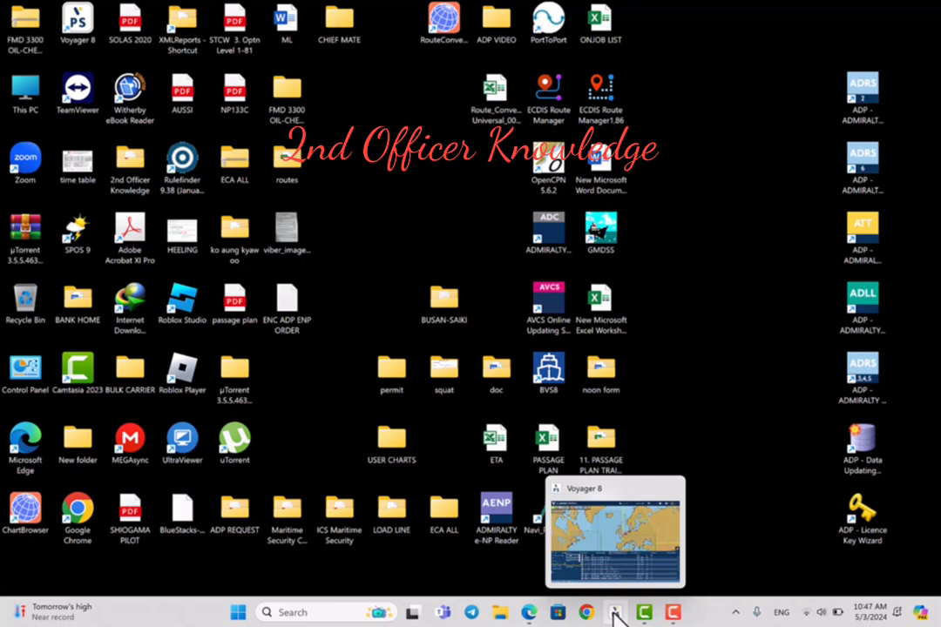
pyautogui.click(615, 614)
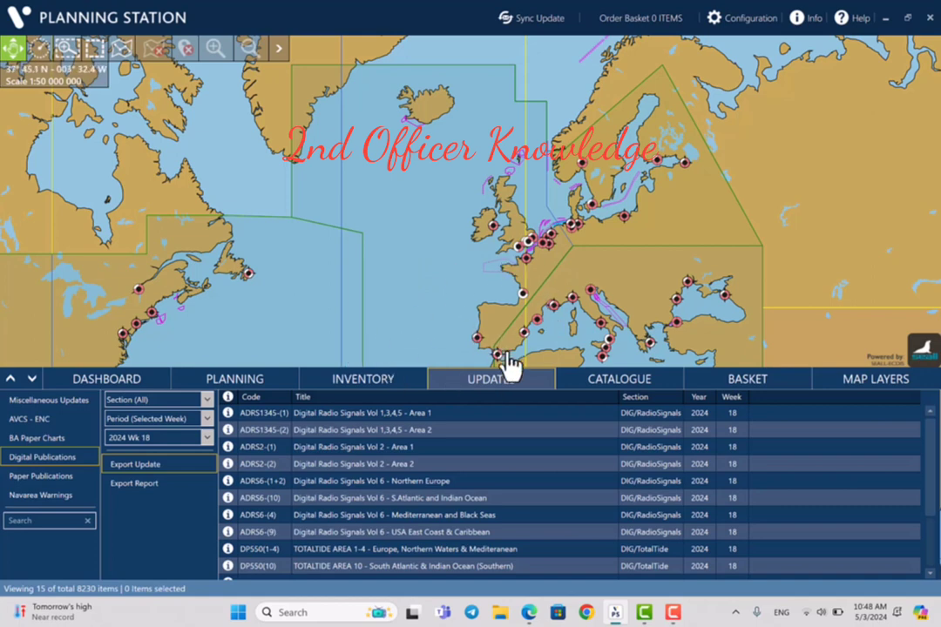
pyautogui.click(58, 457)
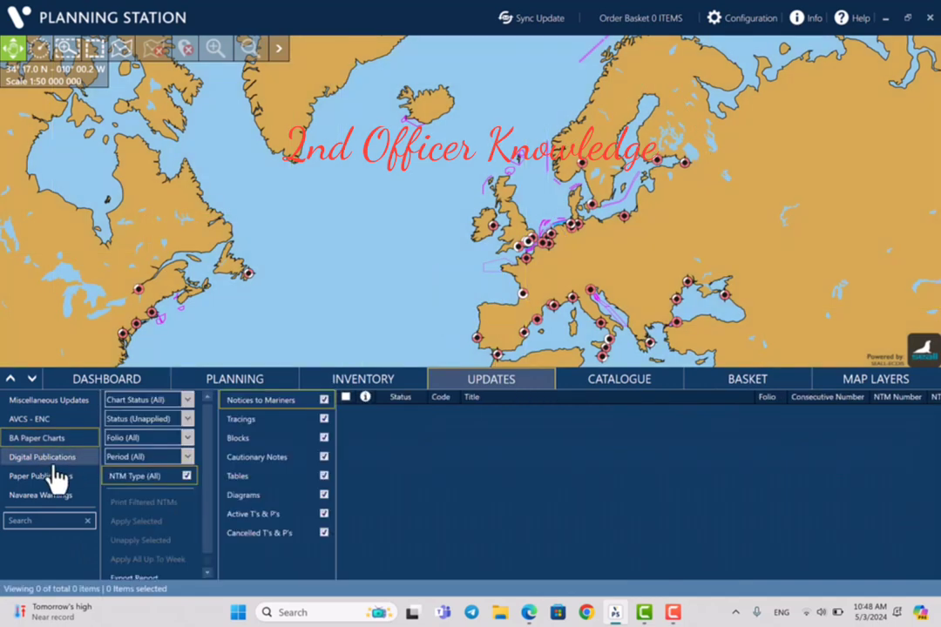
pyautogui.click(53, 467)
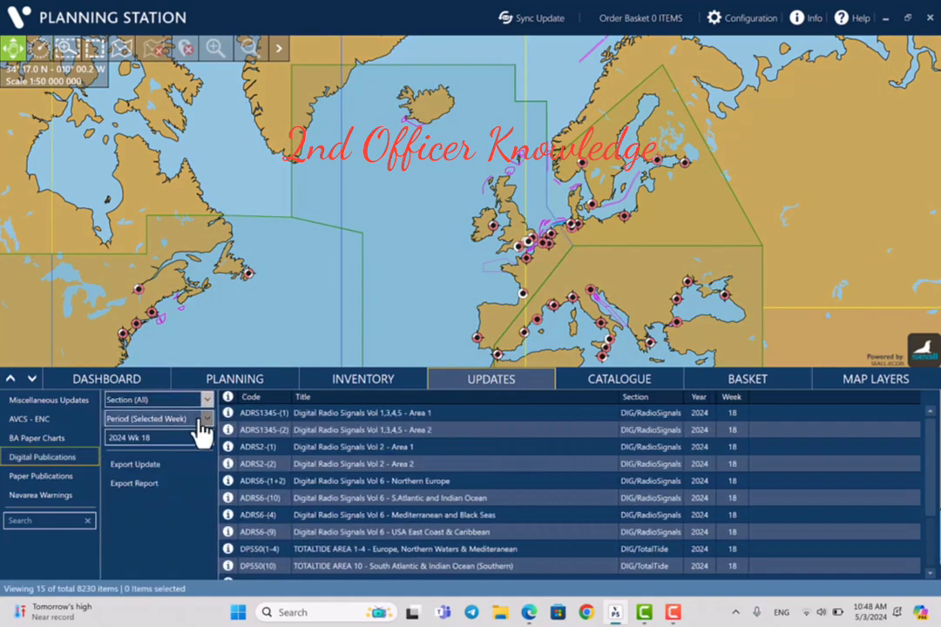
pyautogui.click(208, 428)
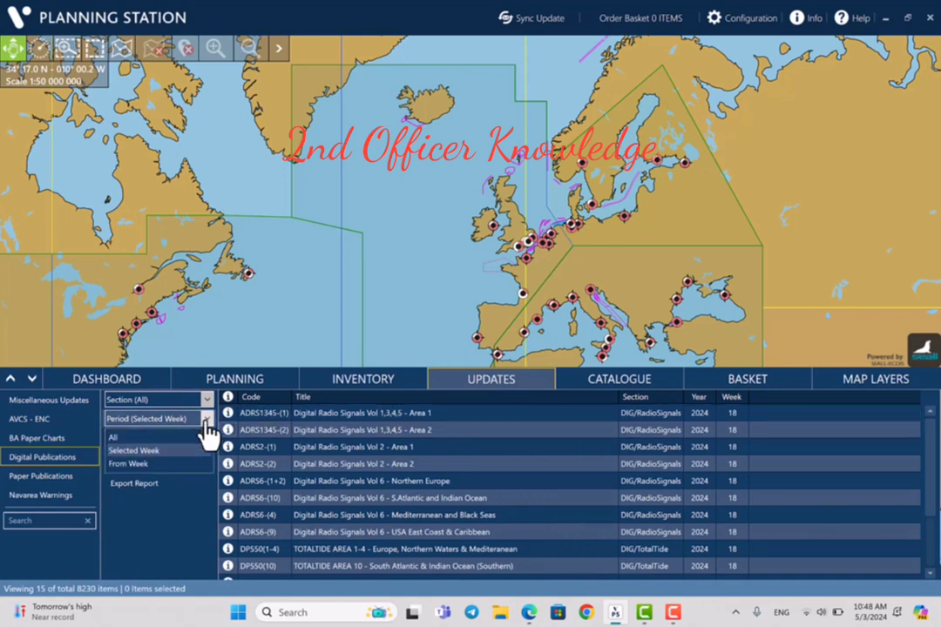
pyautogui.click(158, 450)
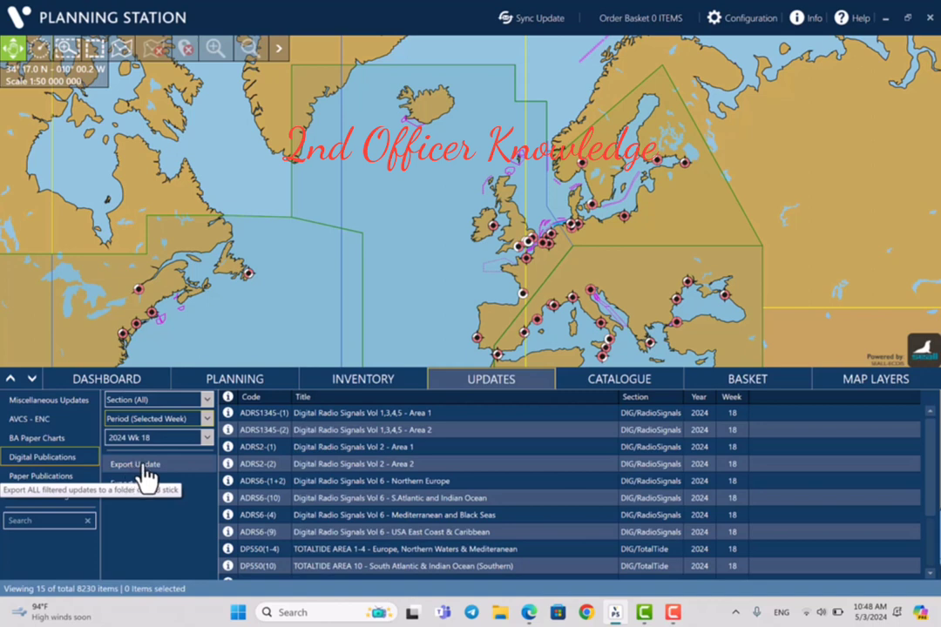
# Export the filtered digital publication updates to a new Desktop folder named ADP WEEKLY UPDATE.
pyautogui.click(148, 471)
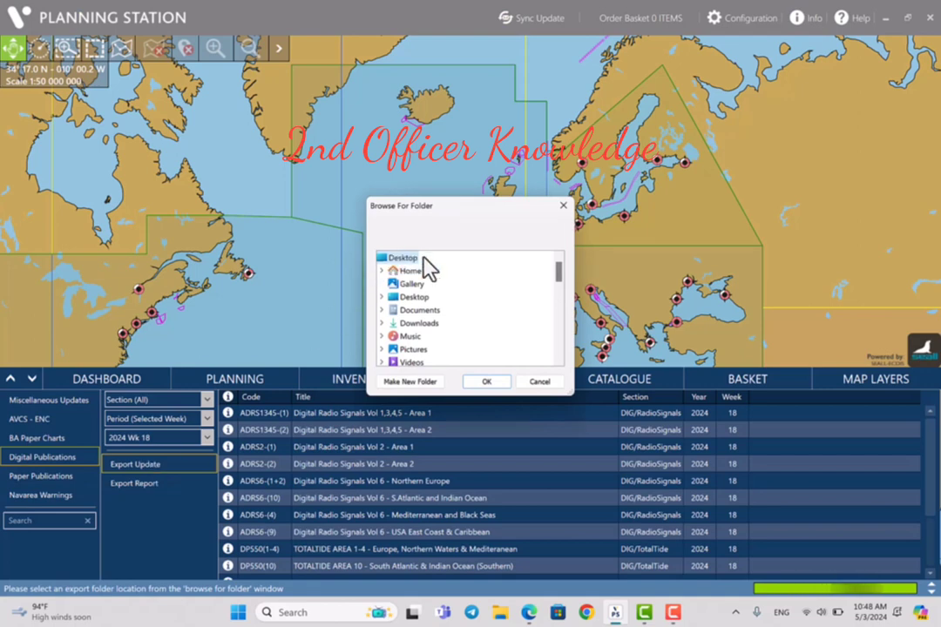
pyautogui.click(404, 384)
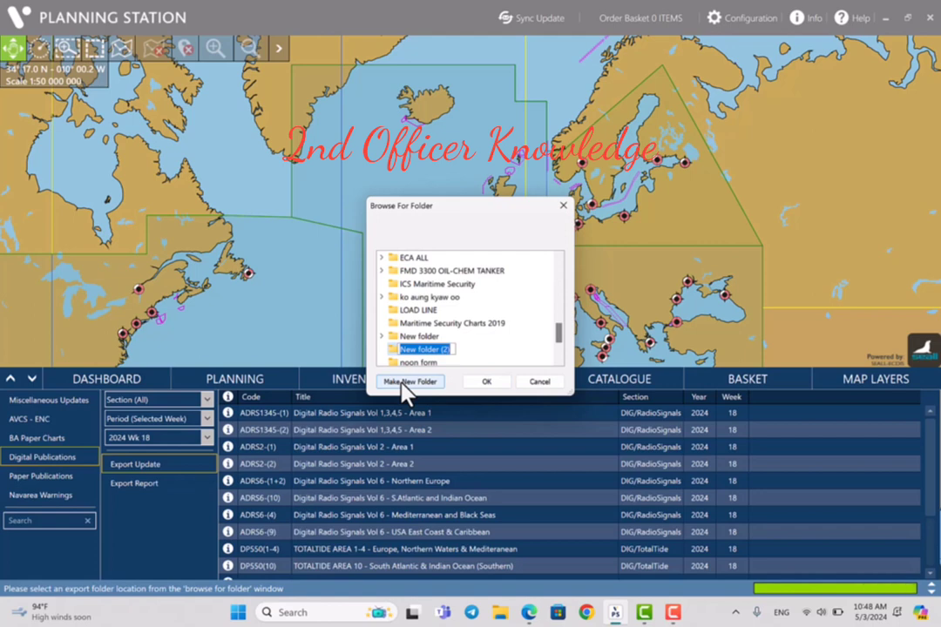
pyautogui.write('ADP')
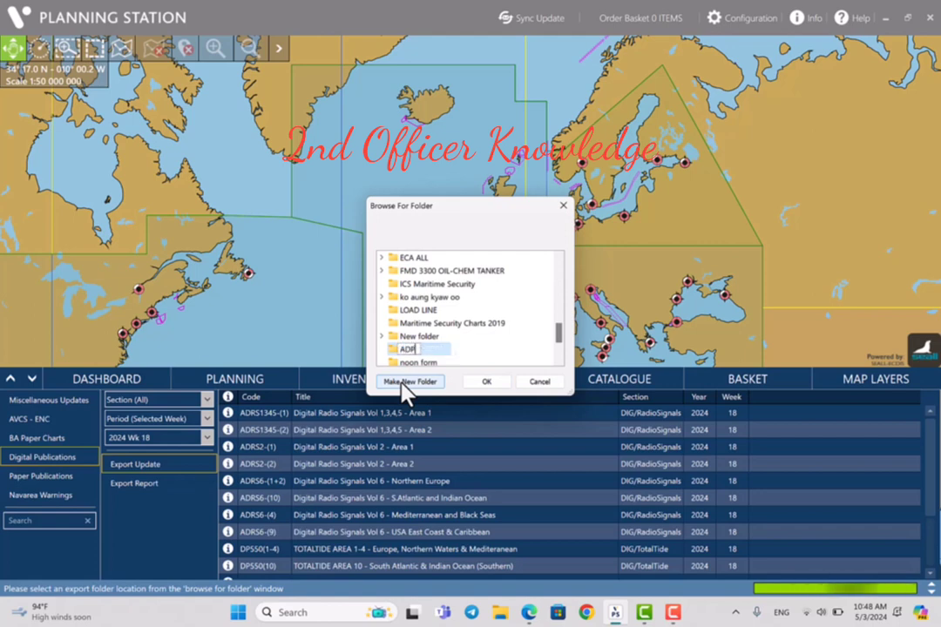
pyautogui.write(' WEE')
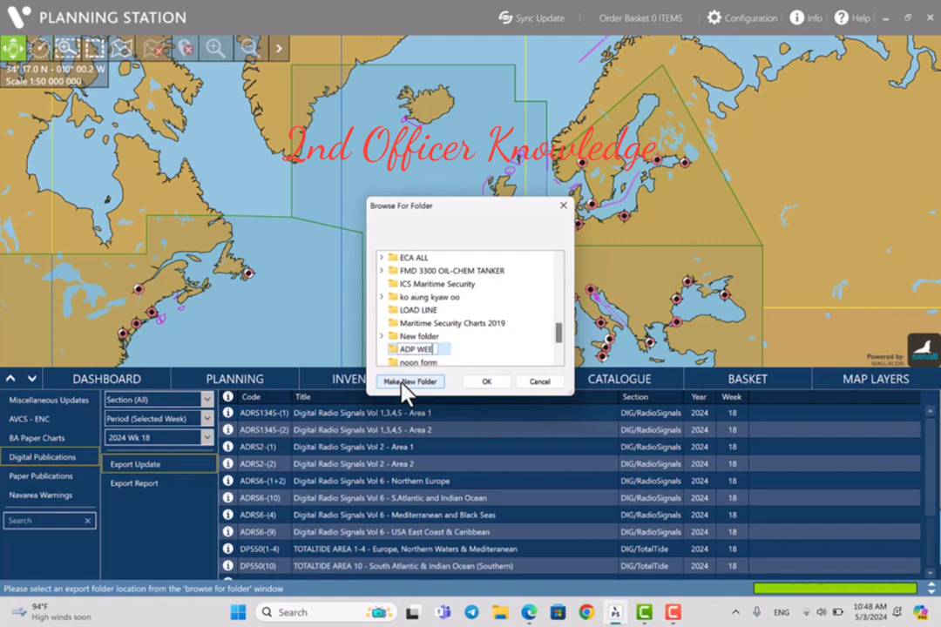
pyautogui.write('KLY UP')
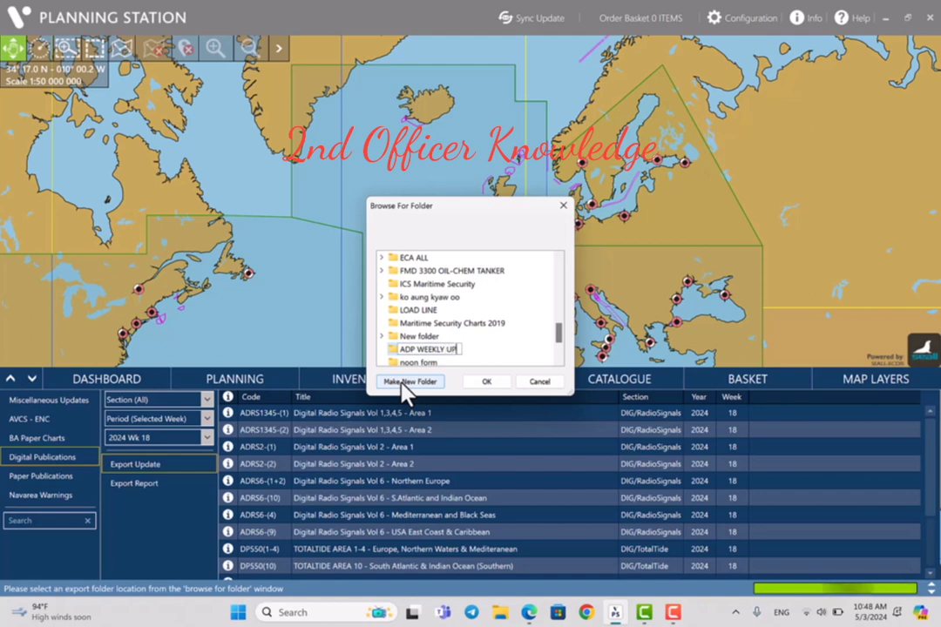
pyautogui.write('DATE')
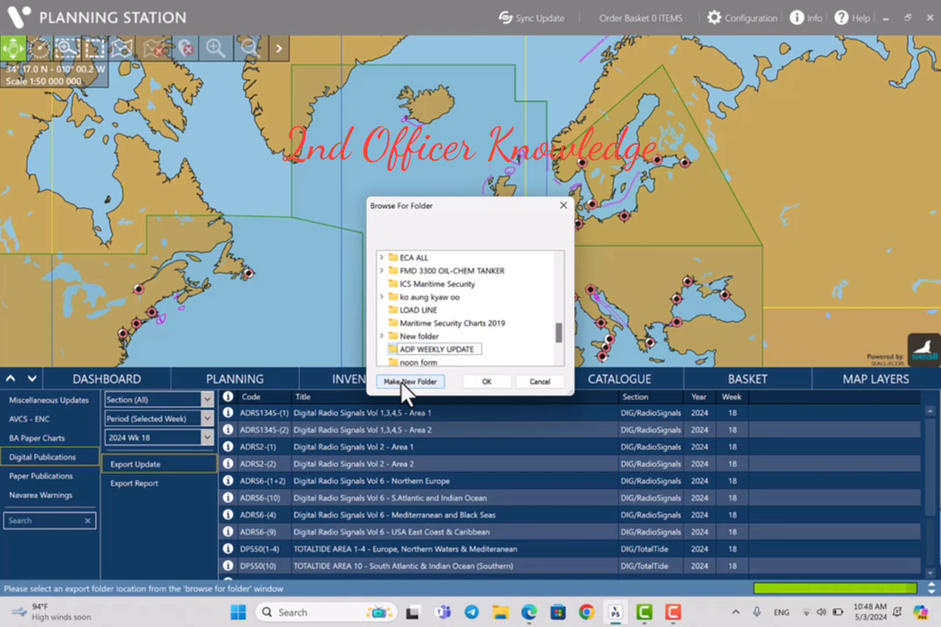
pyautogui.click(489, 386)
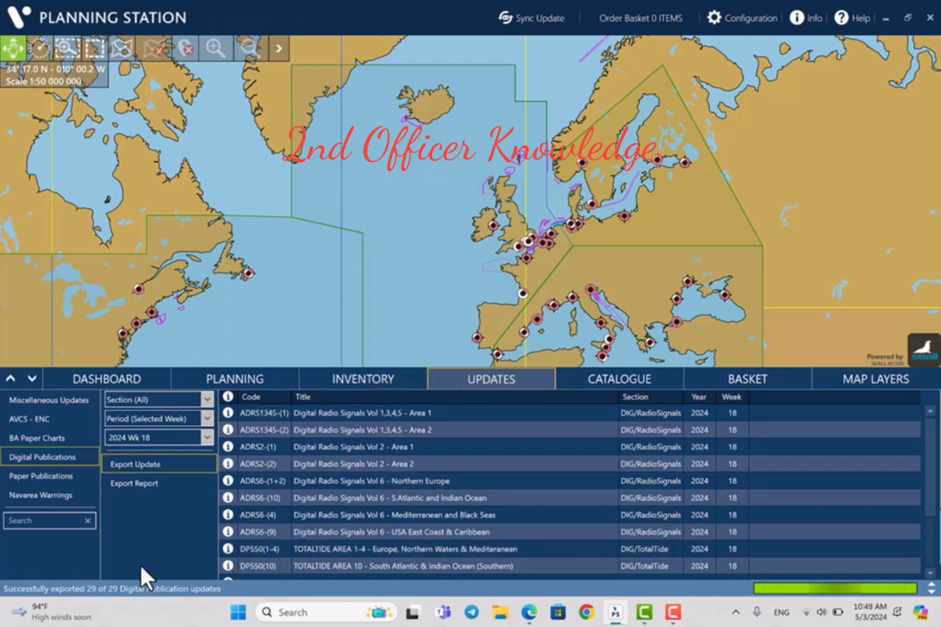
# Examine the exported update files in the ADP WEEKLY UPDATE folder under ADPUpdate, 2024, WK18, and close the file window.
pyautogui.click(844, 17)
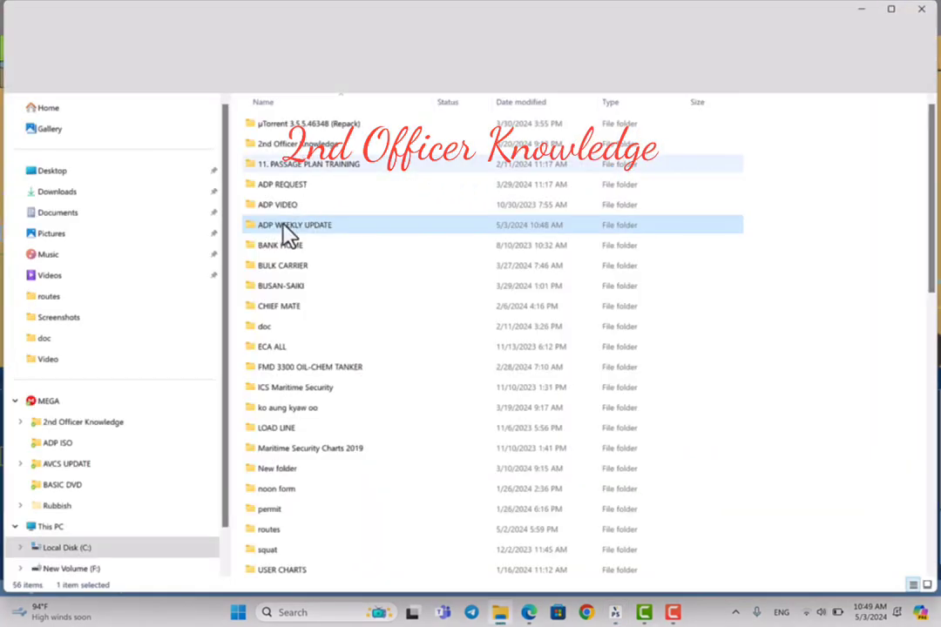
pyautogui.doubleClick(275, 226)
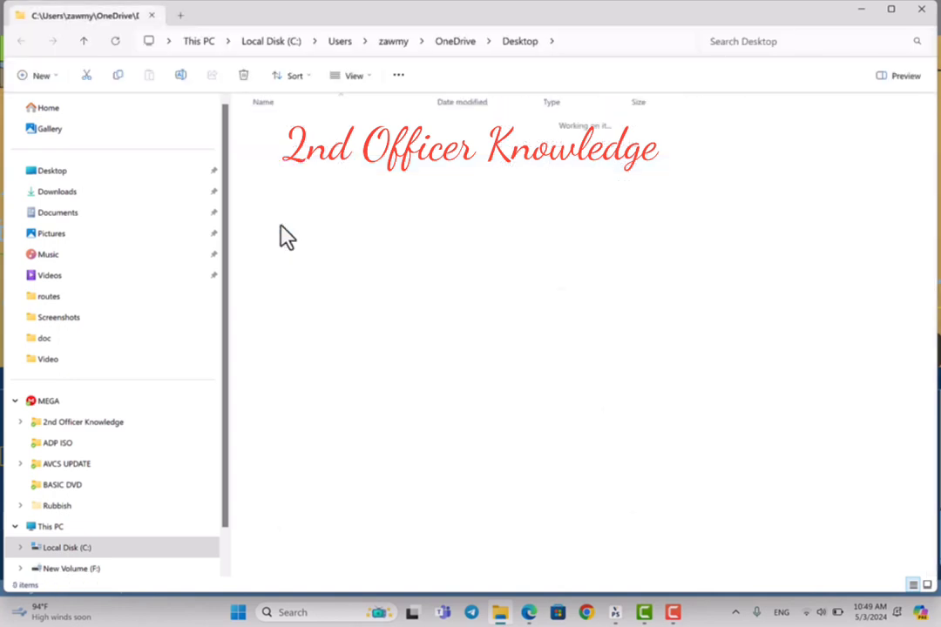
pyautogui.doubleClick(277, 129)
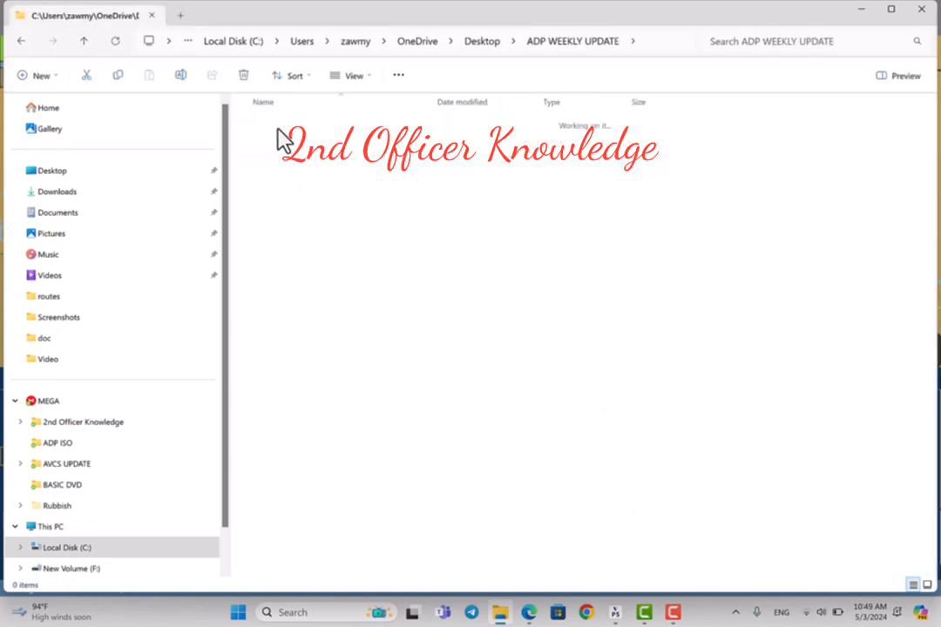
pyautogui.doubleClick(278, 125)
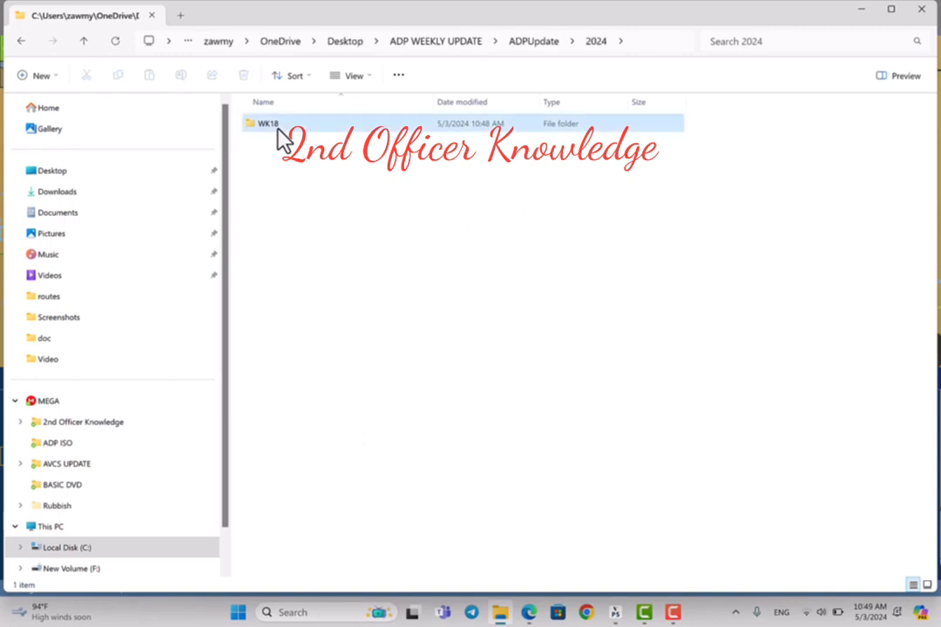
pyautogui.doubleClick(278, 129)
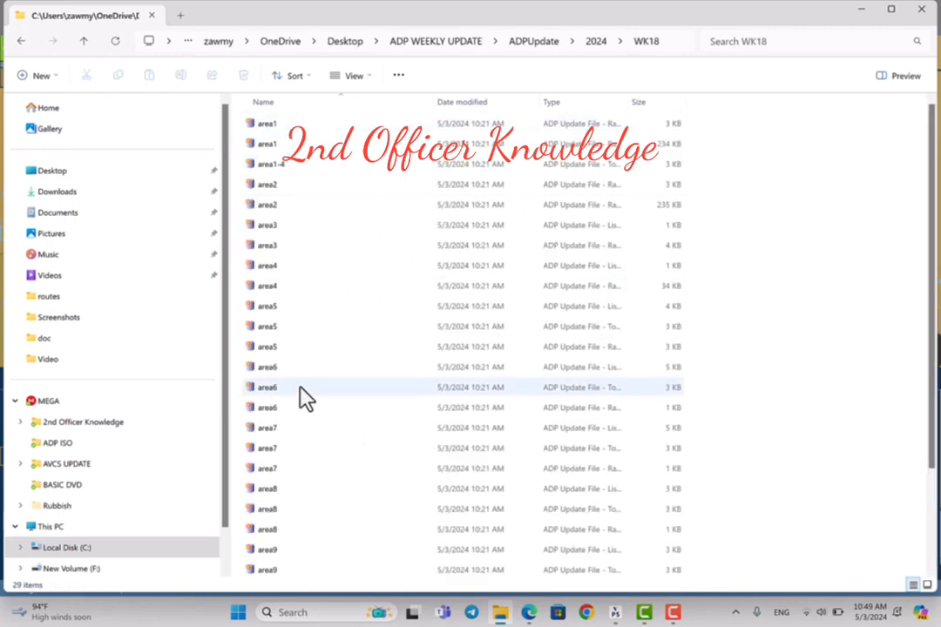
pyautogui.scroll(-3, 304, 400)
pyautogui.scroll(2, 304, 399)
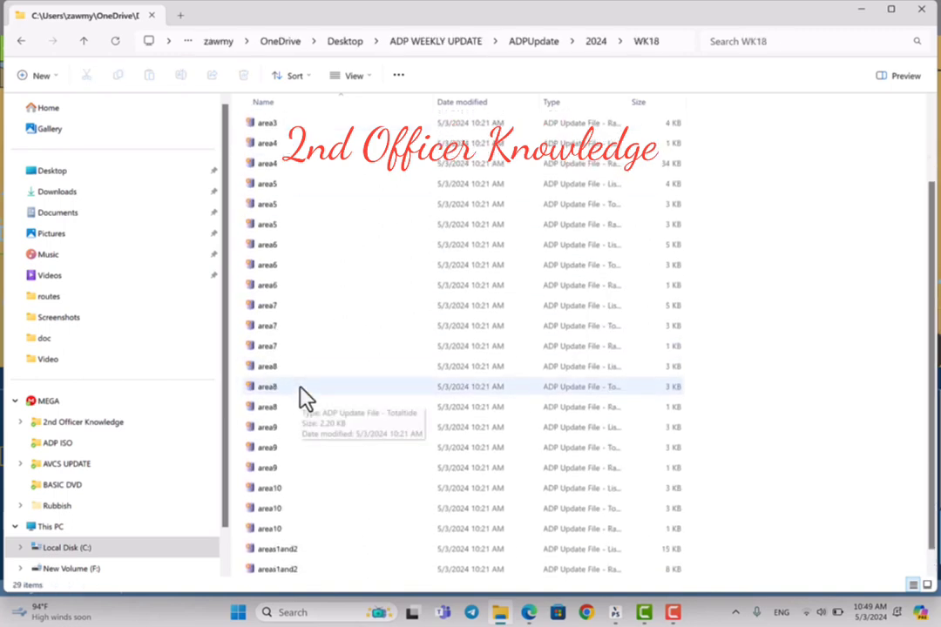
pyautogui.scroll(-2, 305, 399)
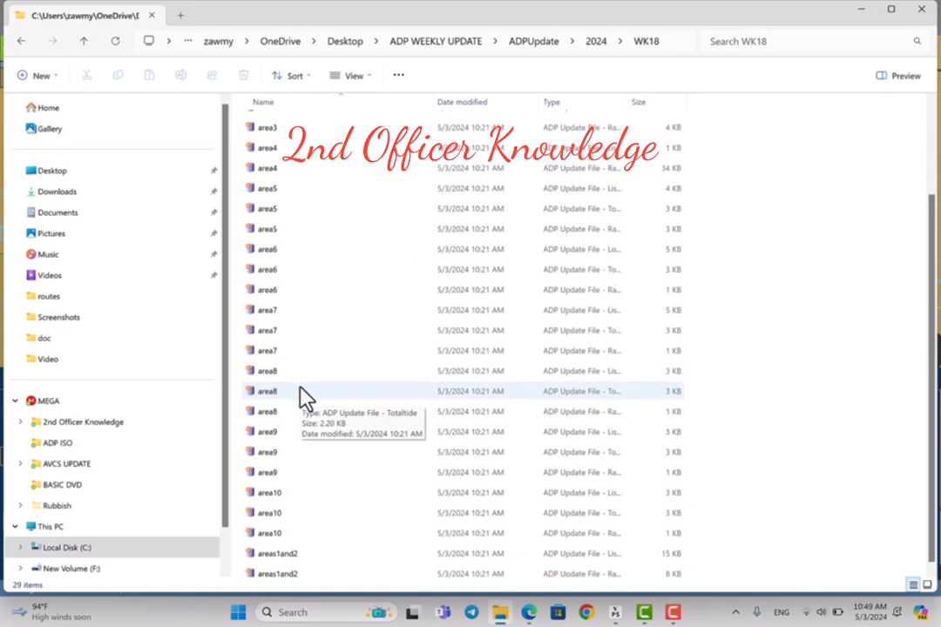
pyautogui.click(927, 11)
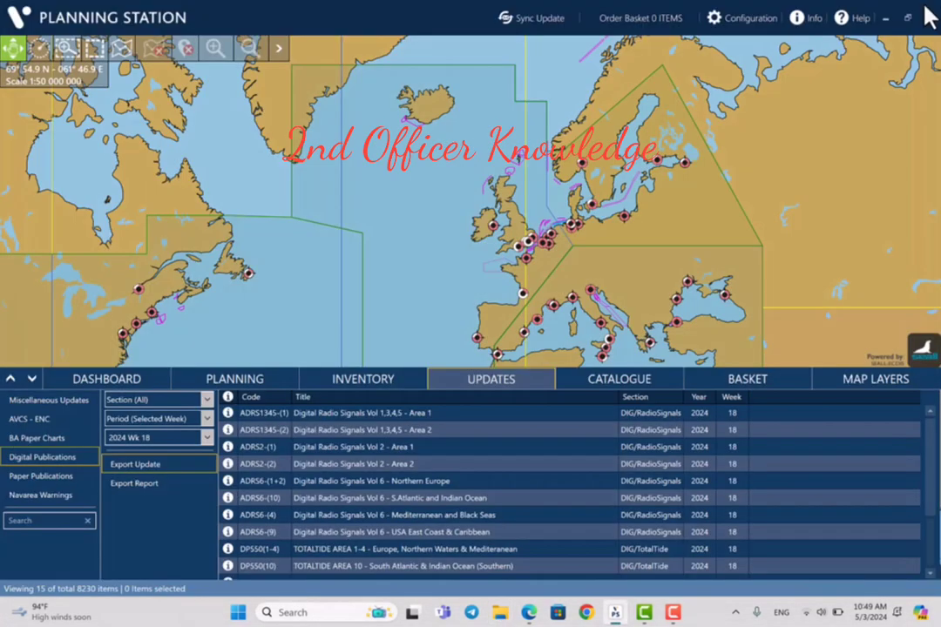
# Minimize the Planning Station and move the ADP WEEKLY UPDATE folder on the desktop to just above the ADP shortcuts.
pyautogui.click(885, 19)
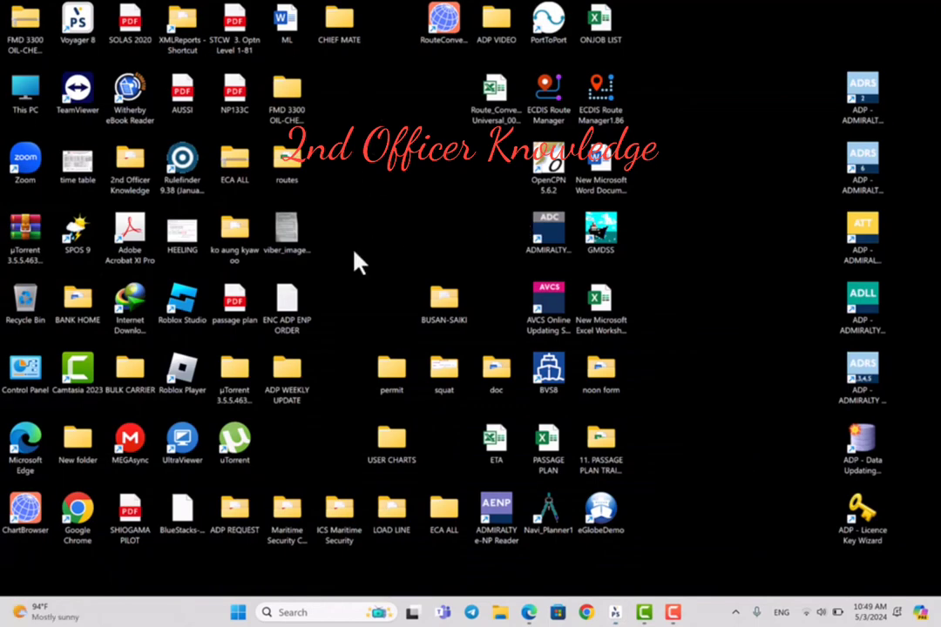
pyautogui.moveTo(288, 397); pyautogui.dragTo(858, 54)
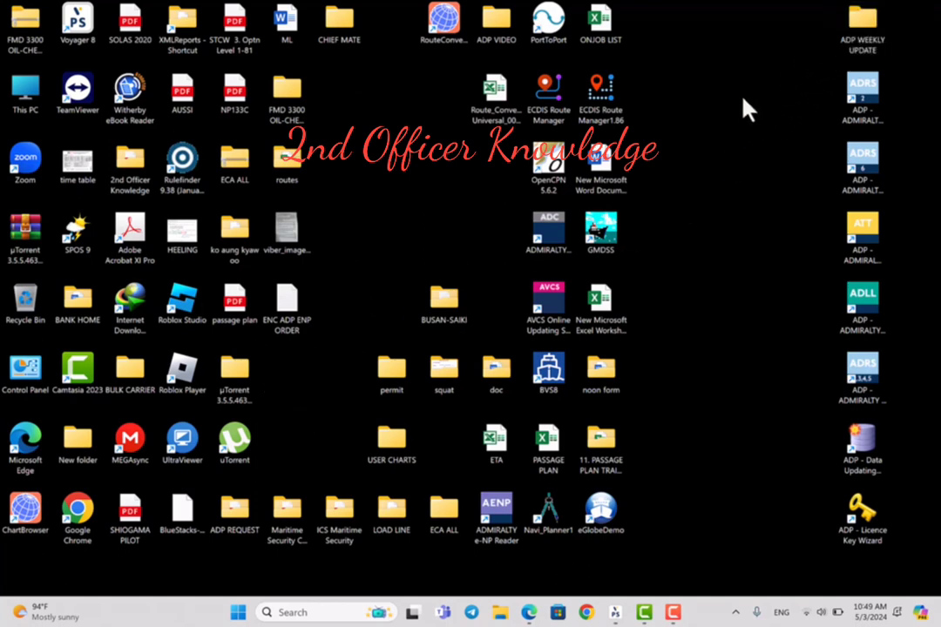
# Start the ADP Data Updating Wizard and proceed with obtaining updates direct from the ADMIRALTY web service.
pyautogui.moveTo(613, 620)
pyautogui.click(858, 451)
pyautogui.doubleClick(861, 451)
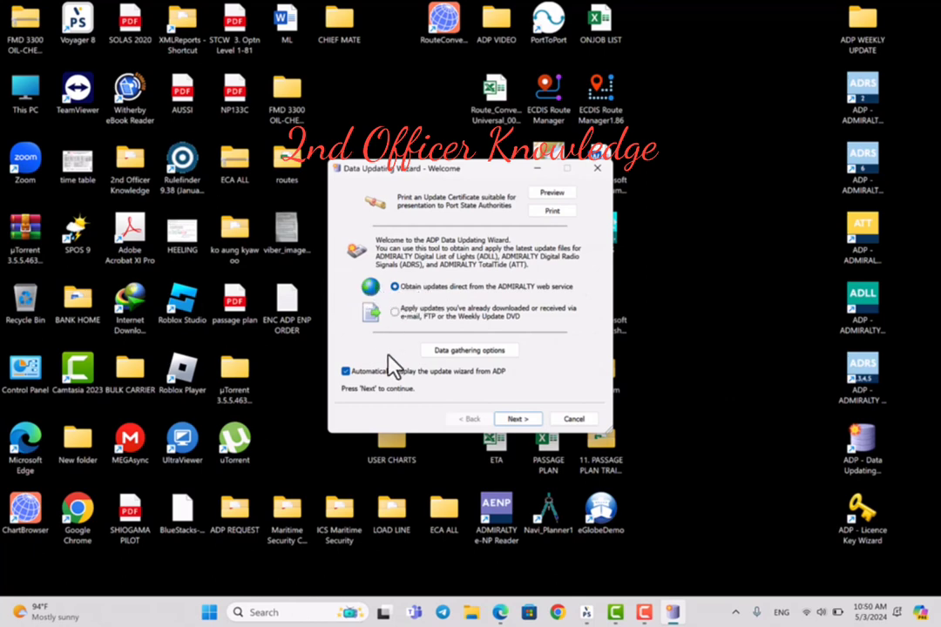
pyautogui.click(518, 419)
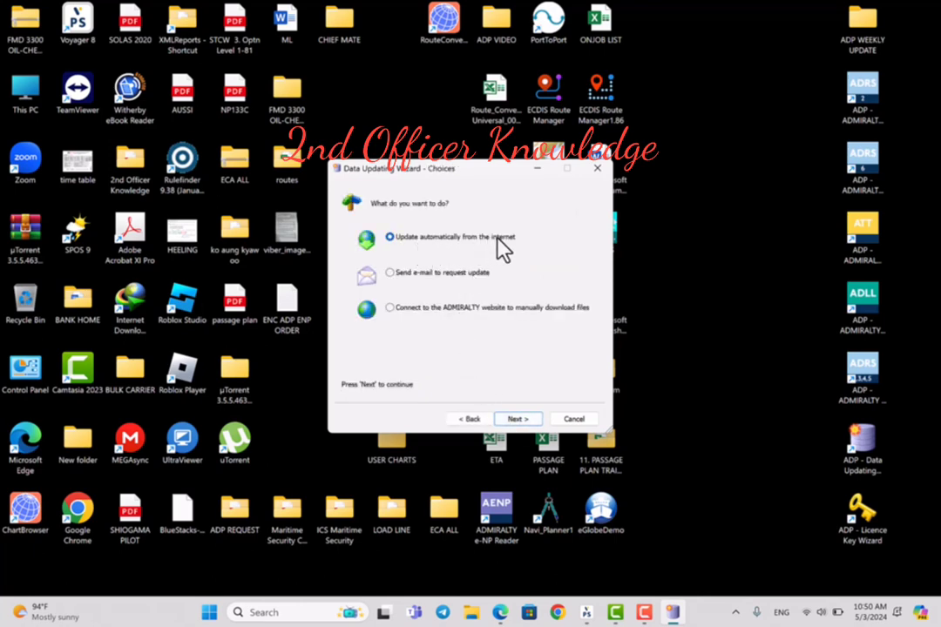
# Choose to request the update by e-mail for all listed areas, storing the request in a file to send from another PC.
pyautogui.click(397, 281)
pyautogui.click(391, 310)
pyautogui.click(390, 273)
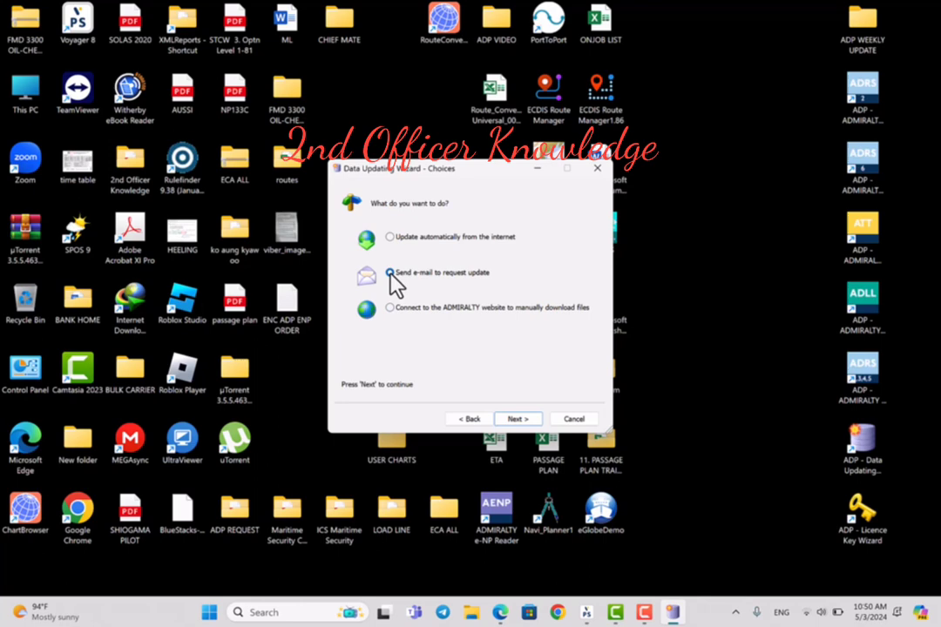
pyautogui.click(517, 420)
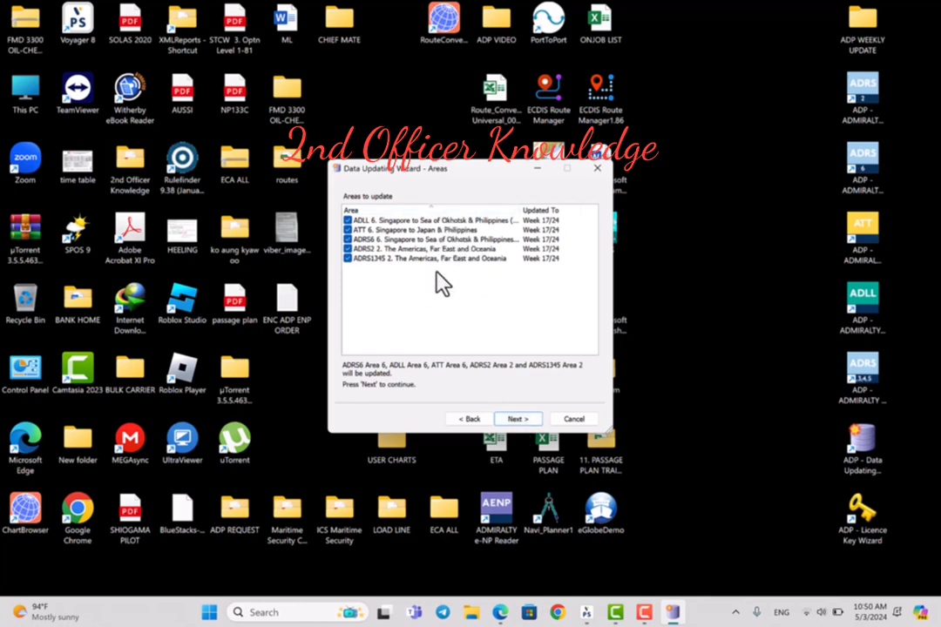
pyautogui.click(516, 419)
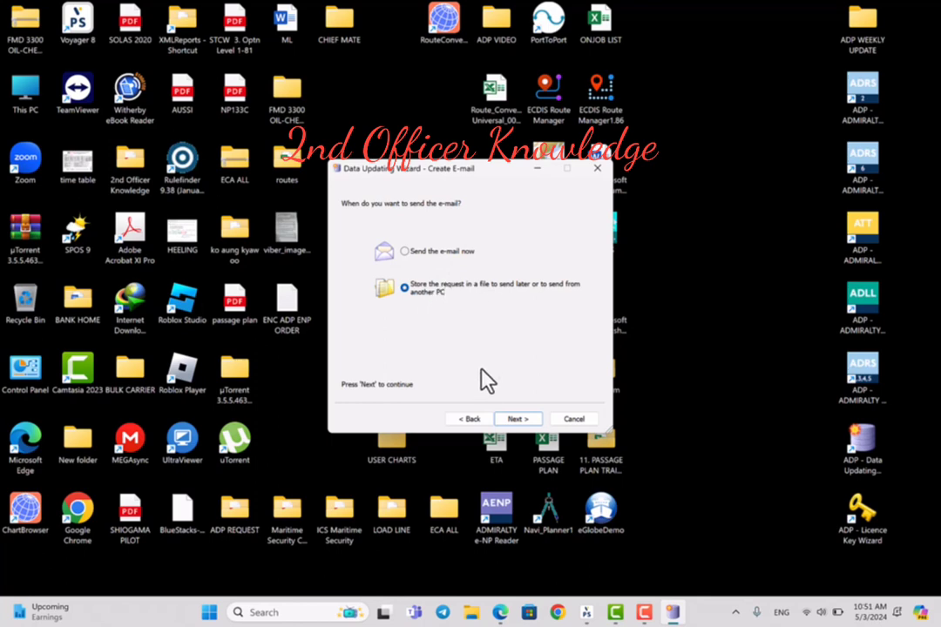
pyautogui.click(516, 419)
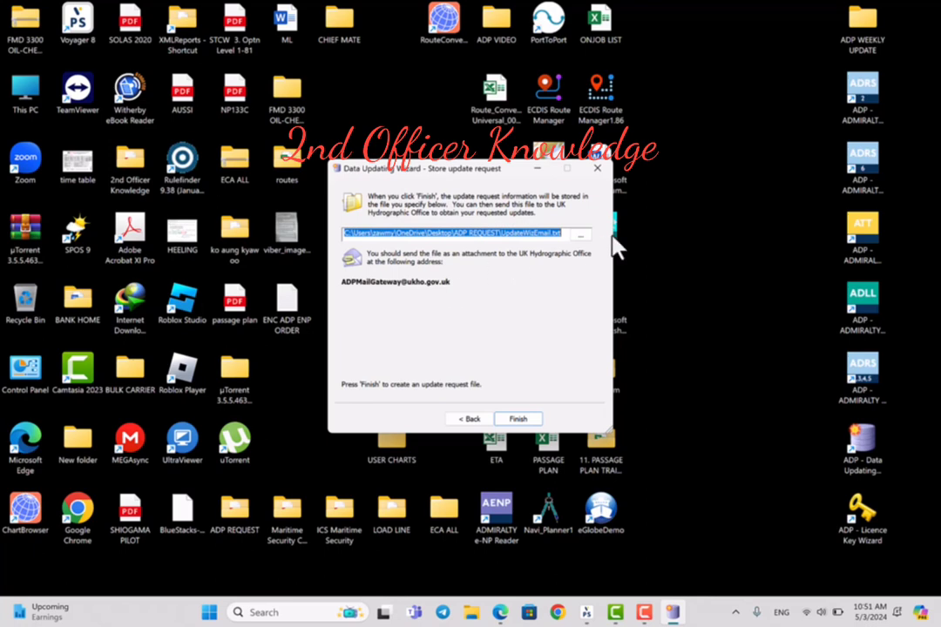
# Browse to the Desktop for the request file's location and create an ADP REQUEST folder there, merging it with the existing one.
pyautogui.click(582, 233)
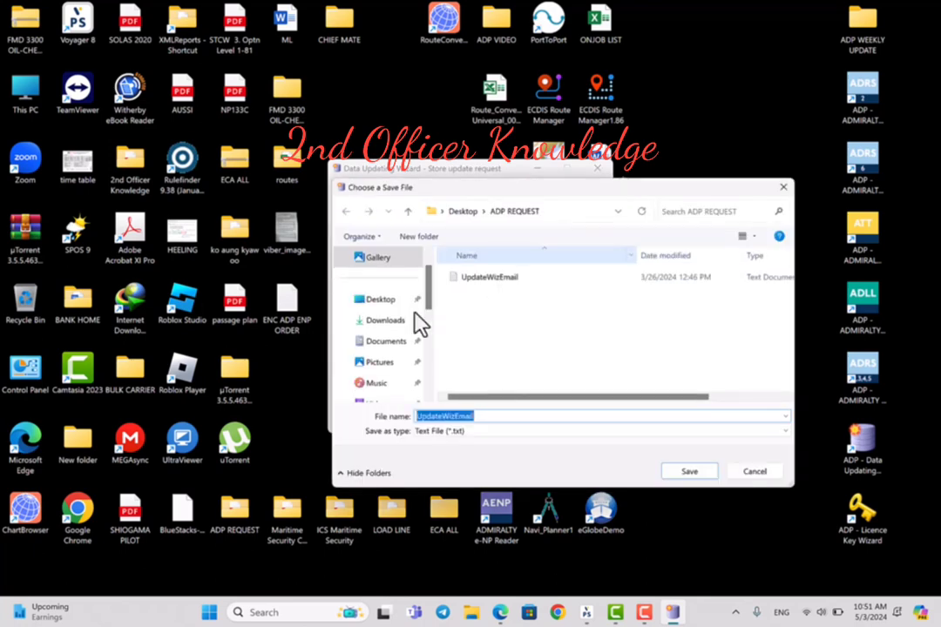
pyautogui.click(384, 310)
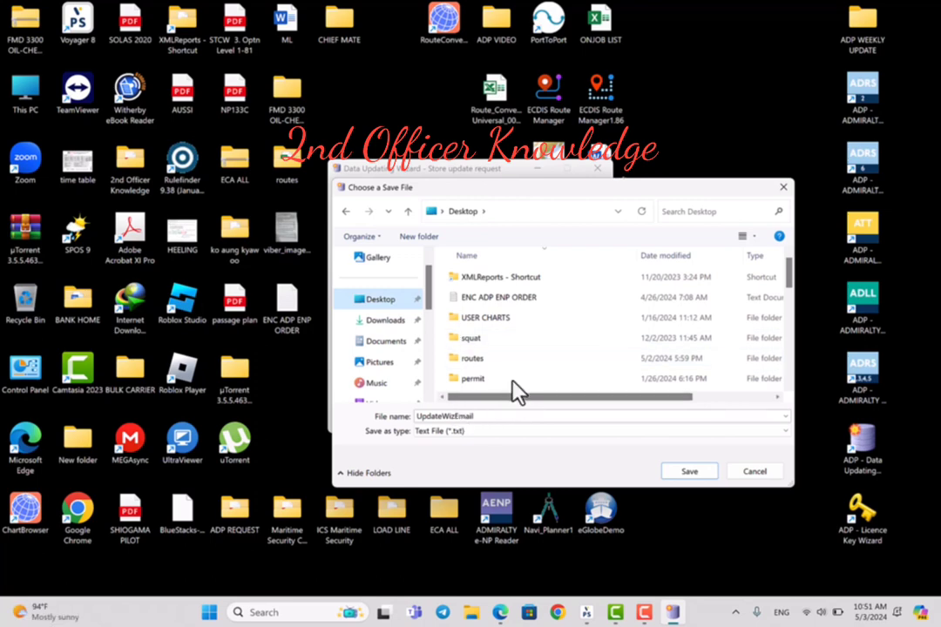
pyautogui.click(418, 237)
pyautogui.write('AD')
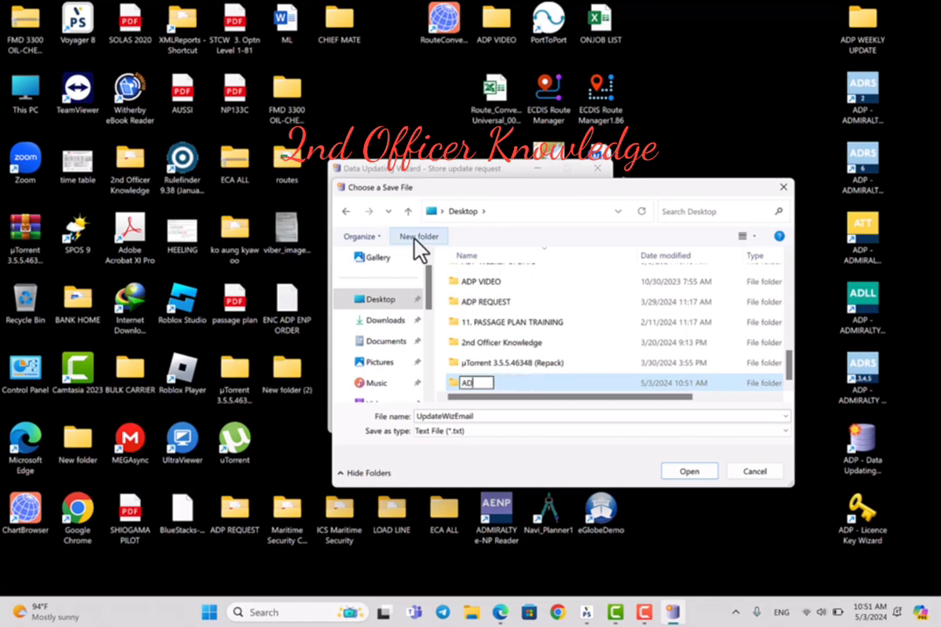
pyautogui.write('P REQUEST')
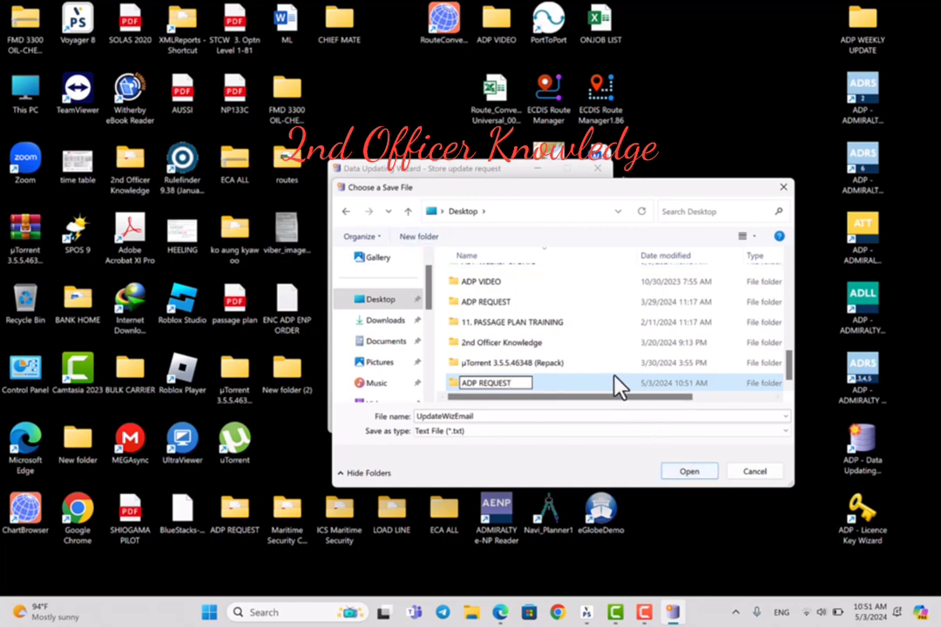
pyautogui.press('Return')
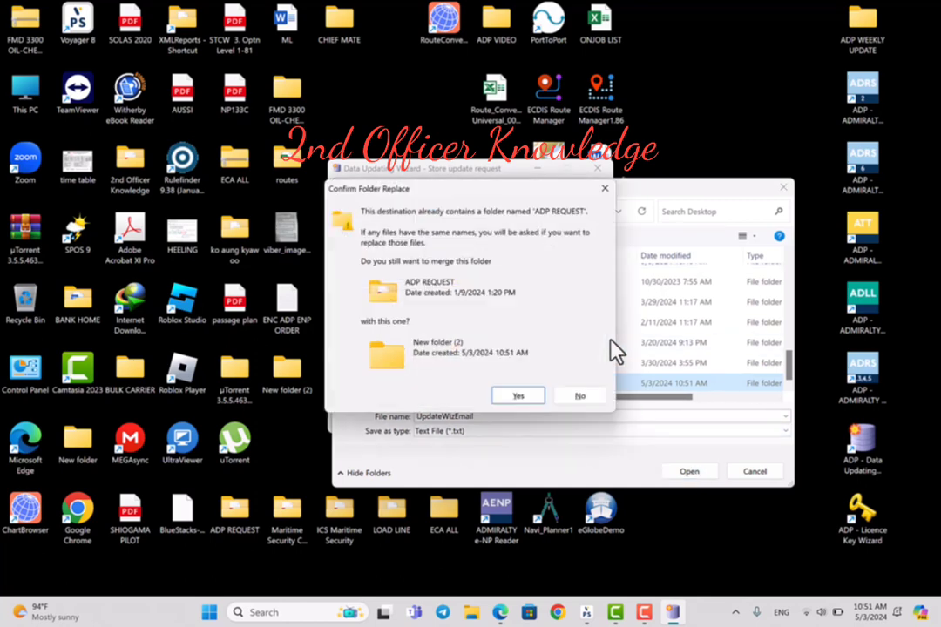
pyautogui.click(516, 399)
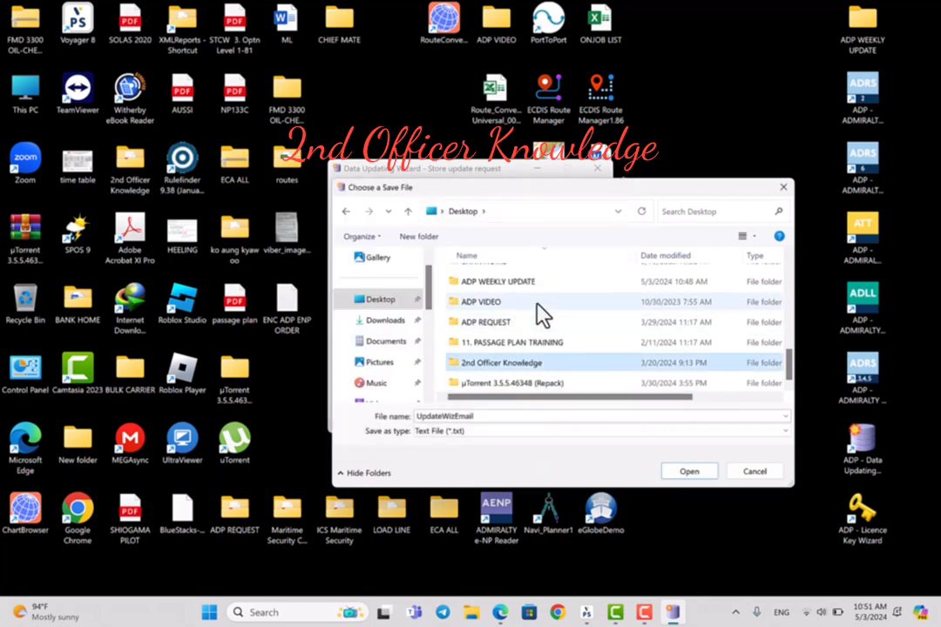
# Find the ADP REQUEST folder on the Desktop and open it as the save location for the update request file.
pyautogui.scroll(2, 540, 313)
pyautogui.scroll(4, 538, 305)
pyautogui.scroll(-2, 537, 305)
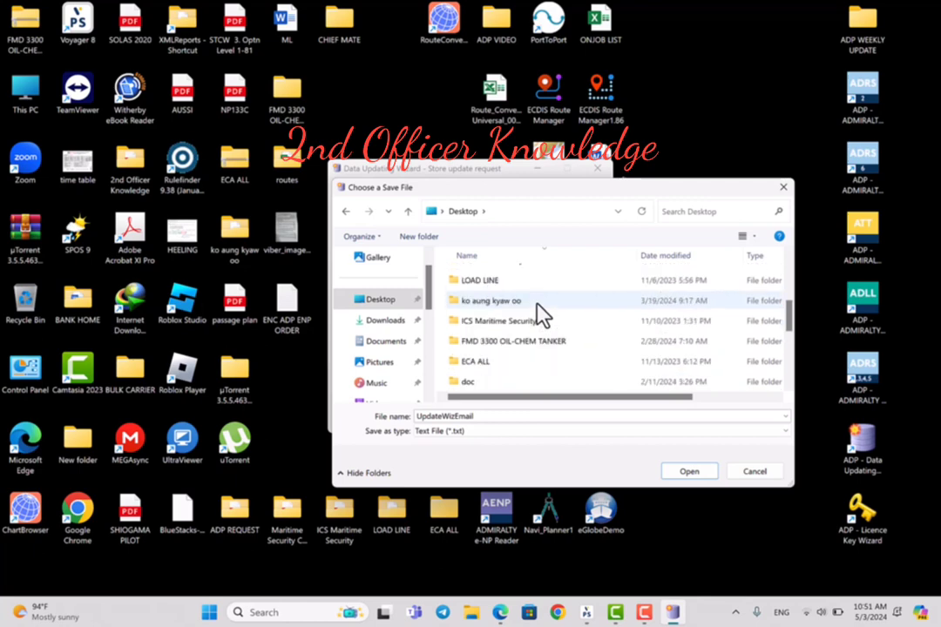
pyautogui.scroll(2, 538, 305)
pyautogui.scroll(2, 542, 315)
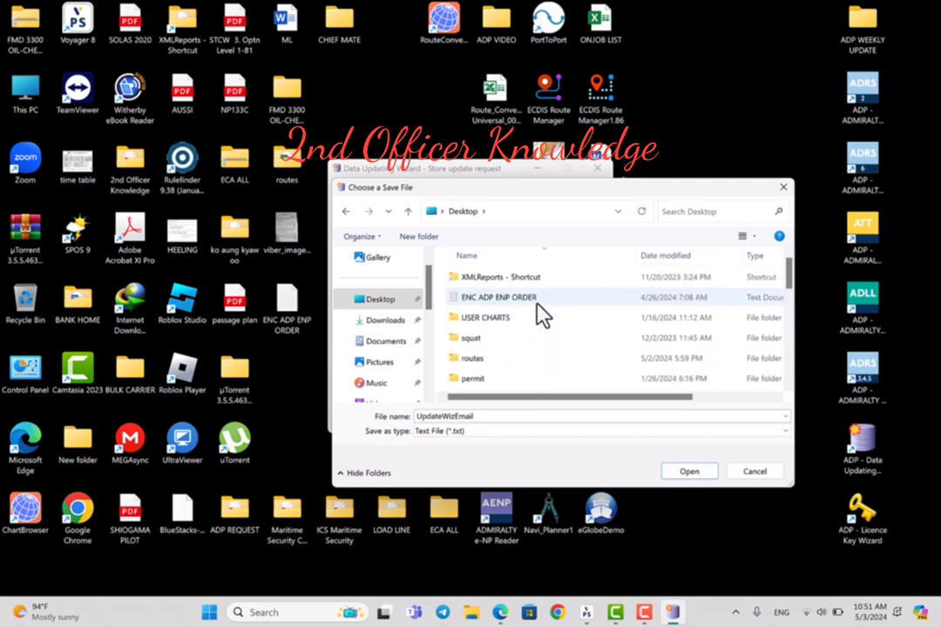
pyautogui.scroll(-5, 499, 344)
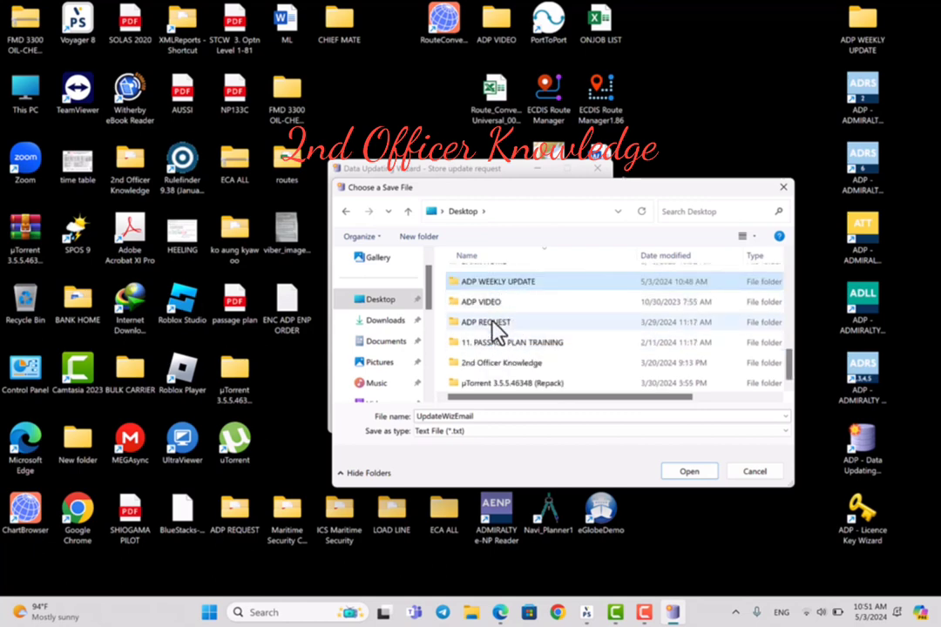
pyautogui.click(493, 325)
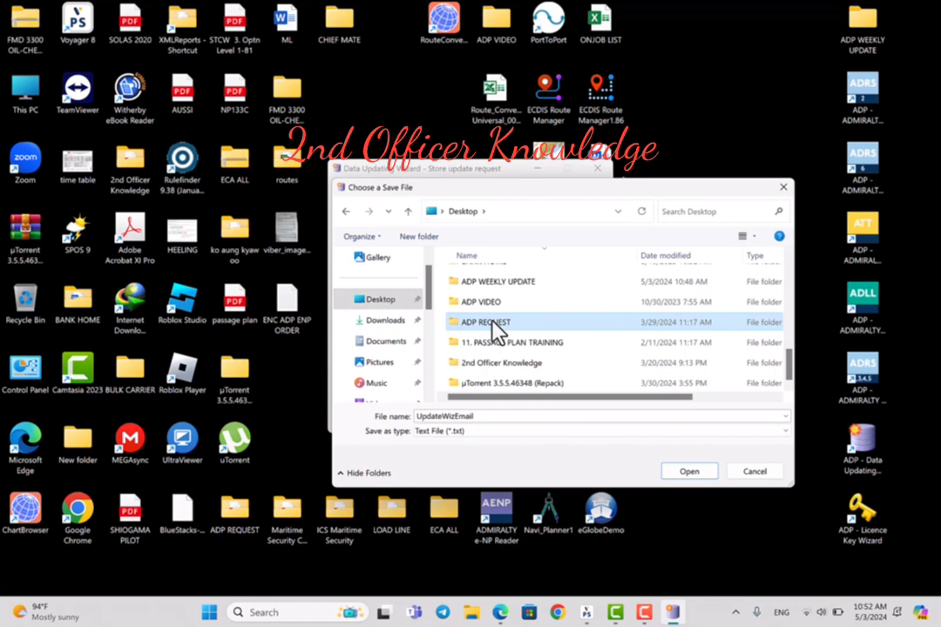
pyautogui.doubleClick(517, 324)
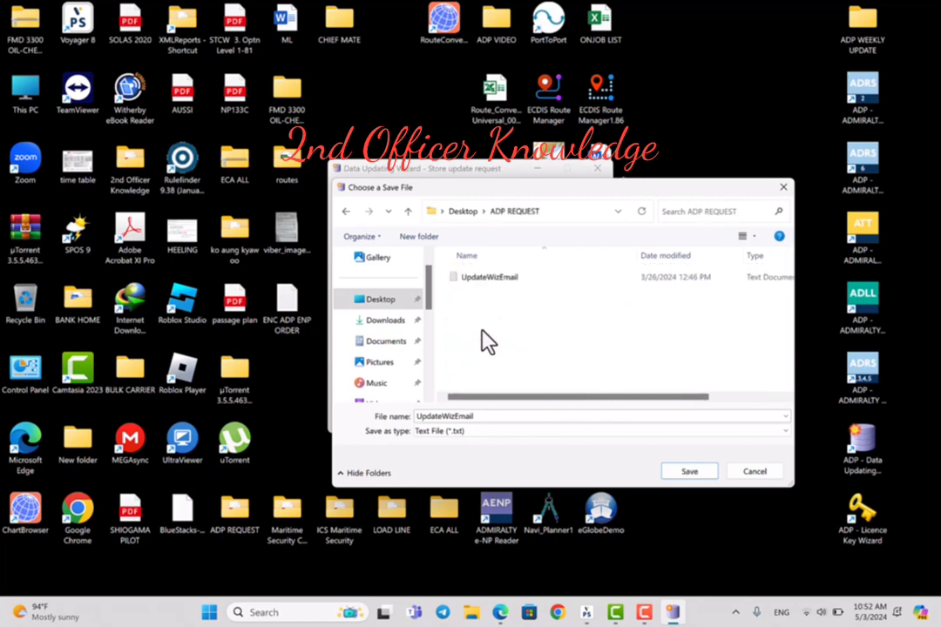
# Save the update request as UpdateWizEmail.txt, replacing the existing file, and finish the Data Updating Wizard.
pyautogui.click(689, 471)
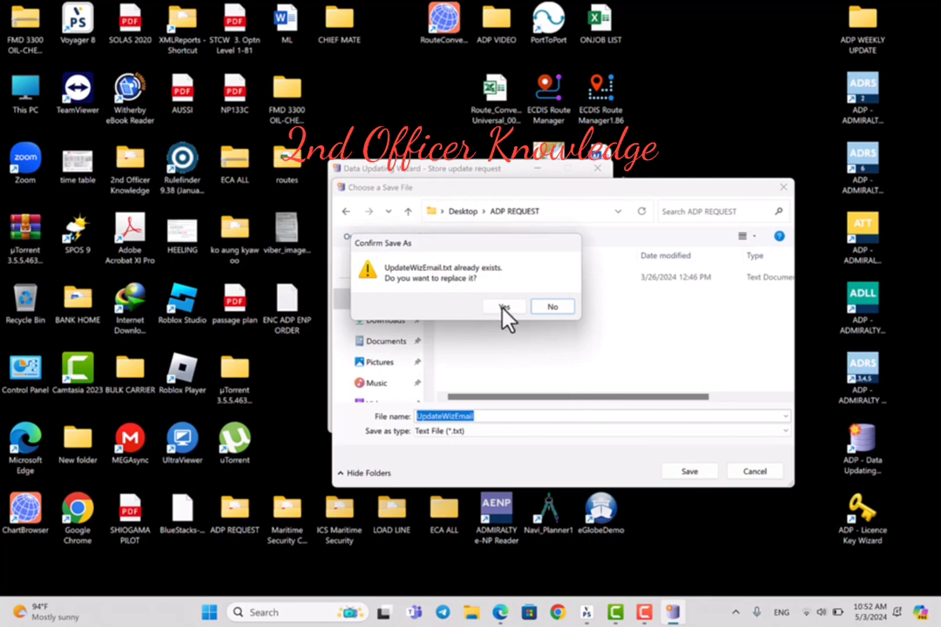
pyautogui.click(502, 308)
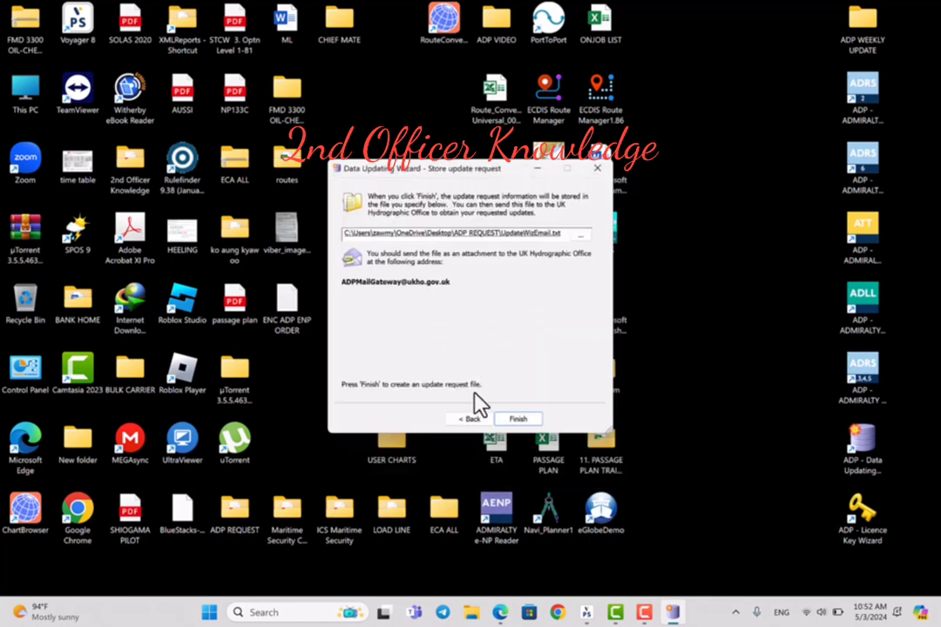
pyautogui.click(516, 419)
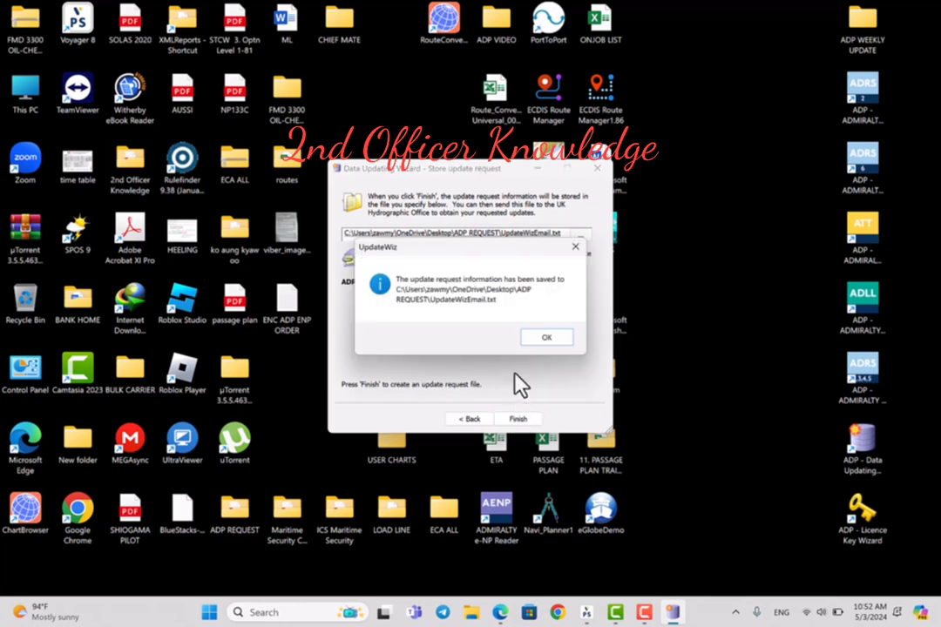
pyautogui.click(546, 339)
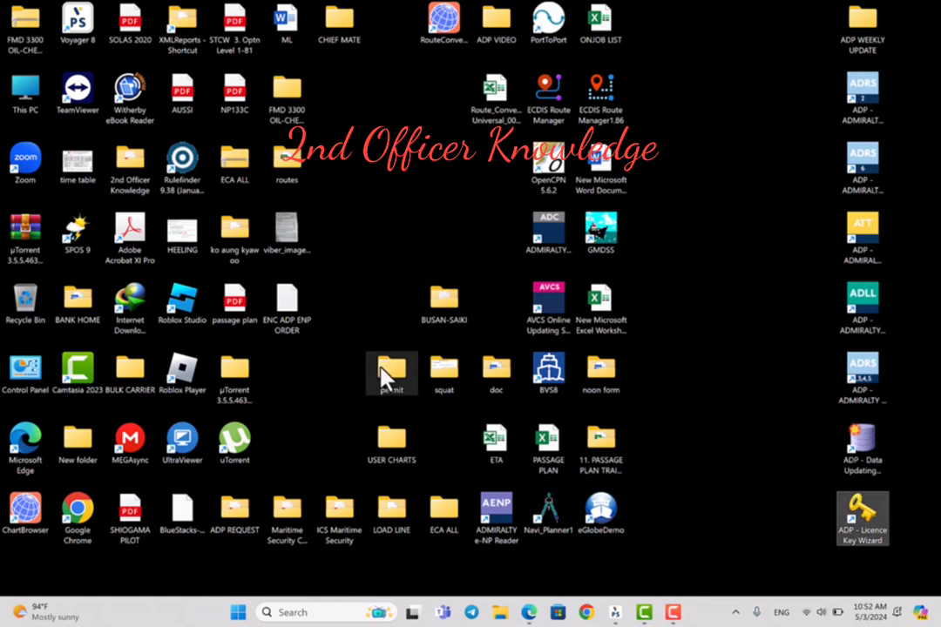
# Locate the ADP REQUEST folder among the desktop icons and move it beside the ADP WEEKLY UPDATE folder.
pyautogui.press('a')
pyautogui.press('a')
pyautogui.press('a')
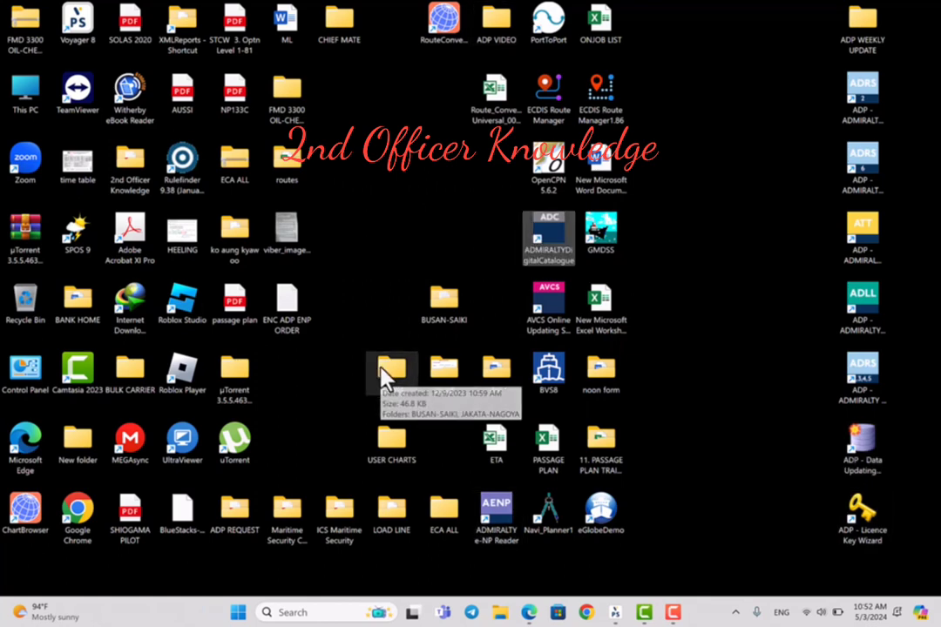
pyautogui.press('a')
pyautogui.press('a')
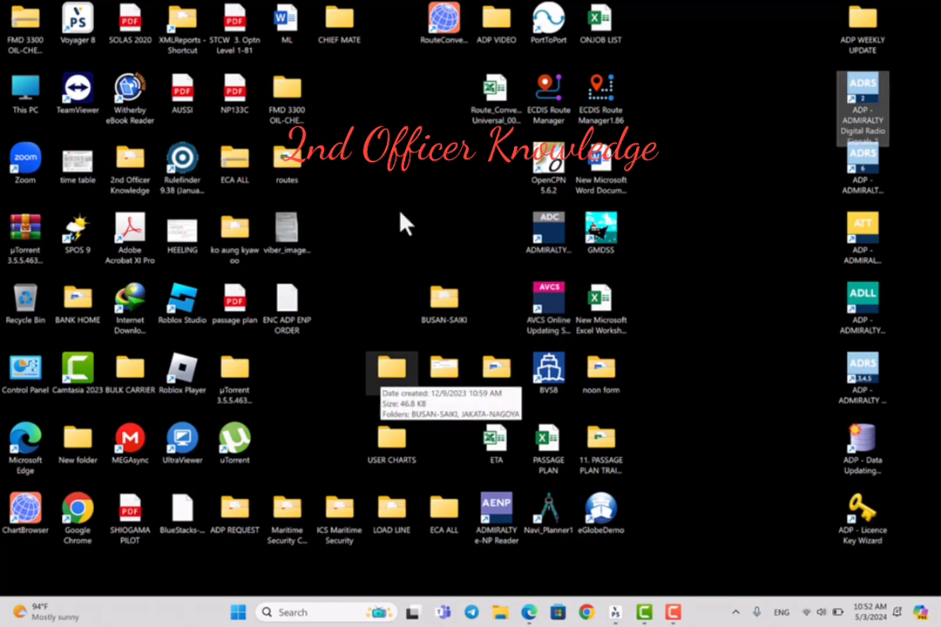
pyautogui.press('a')
pyautogui.press('a')
pyautogui.press('a')
pyautogui.press('a')
pyautogui.press('a')
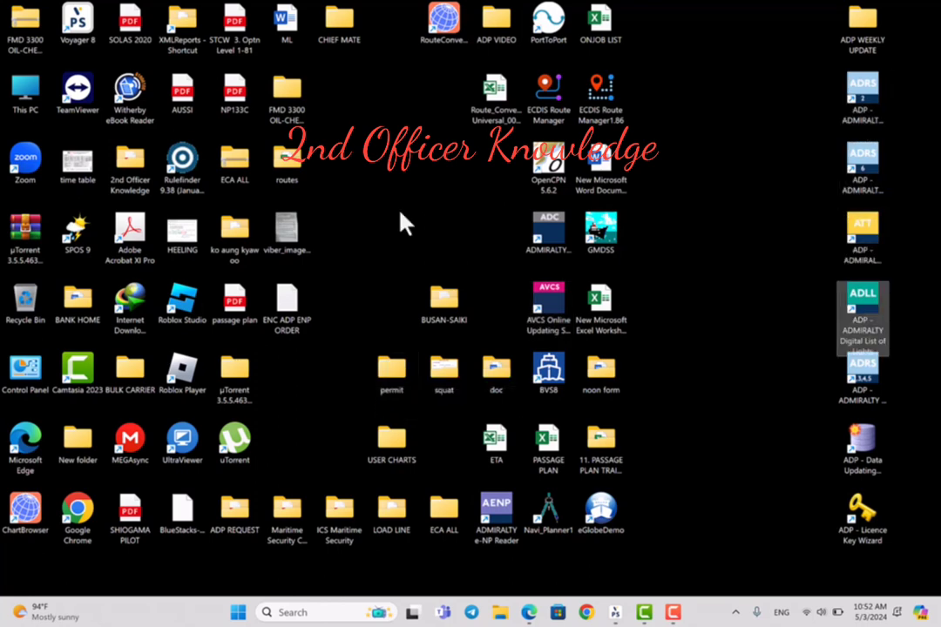
pyautogui.press('a')
pyautogui.press('a')
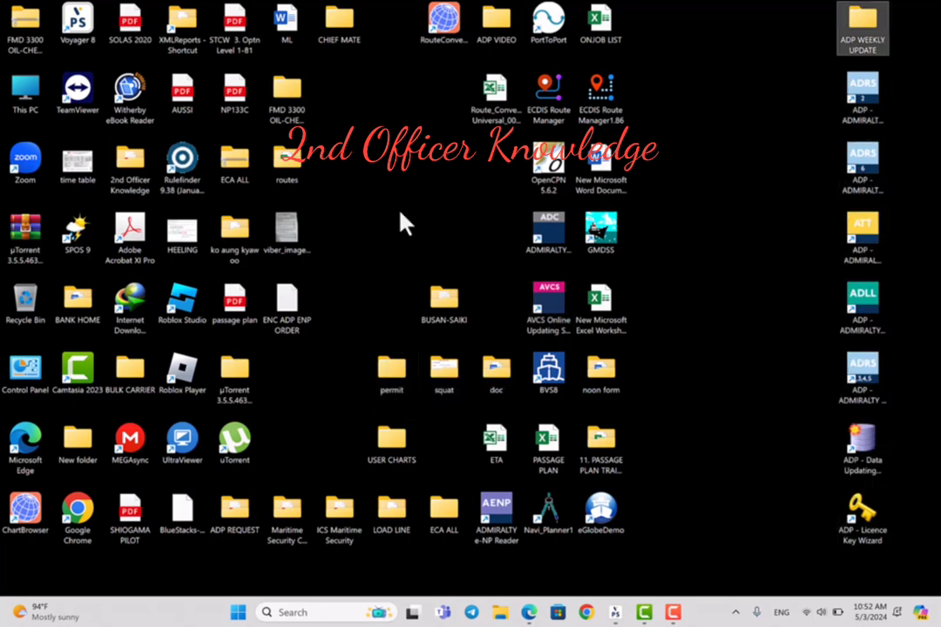
pyautogui.press('a')
pyautogui.press('a')
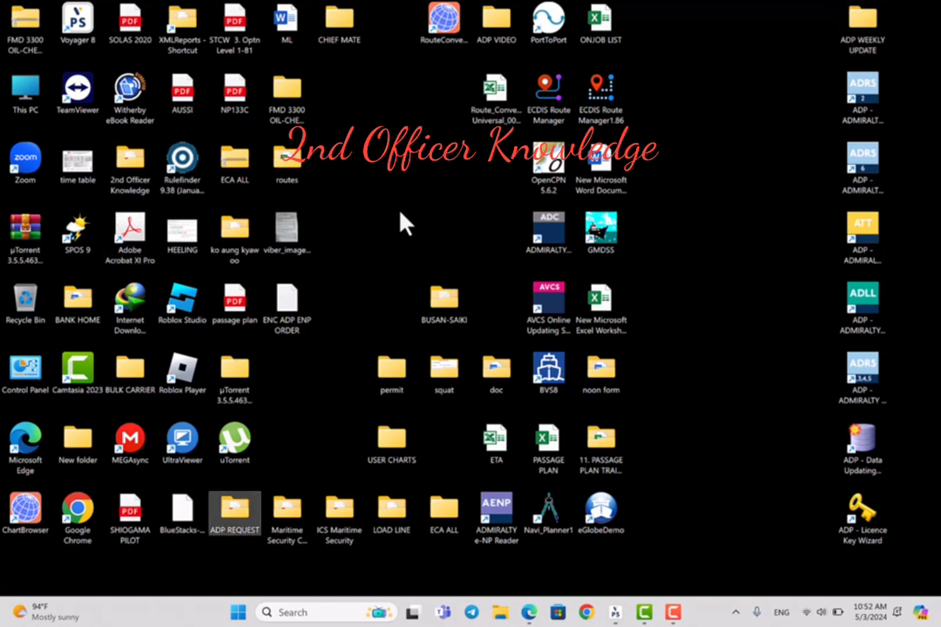
pyautogui.moveTo(237, 510); pyautogui.dragTo(794, 27)
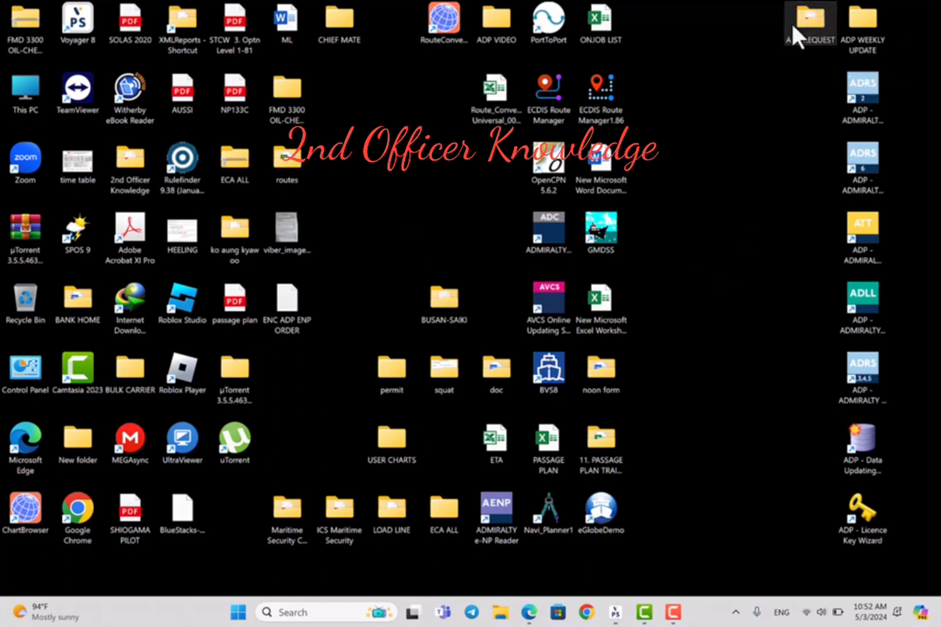
# Delete the np133c part 10 PDF from the ADP REQUEST folder and close the folder.
pyautogui.doubleClick(794, 27)
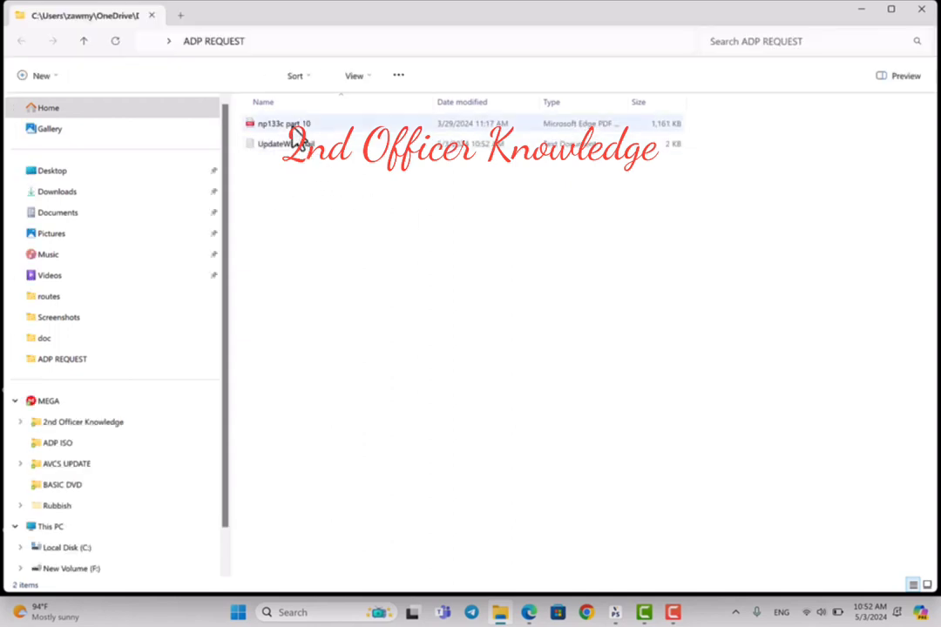
pyautogui.click(296, 137)
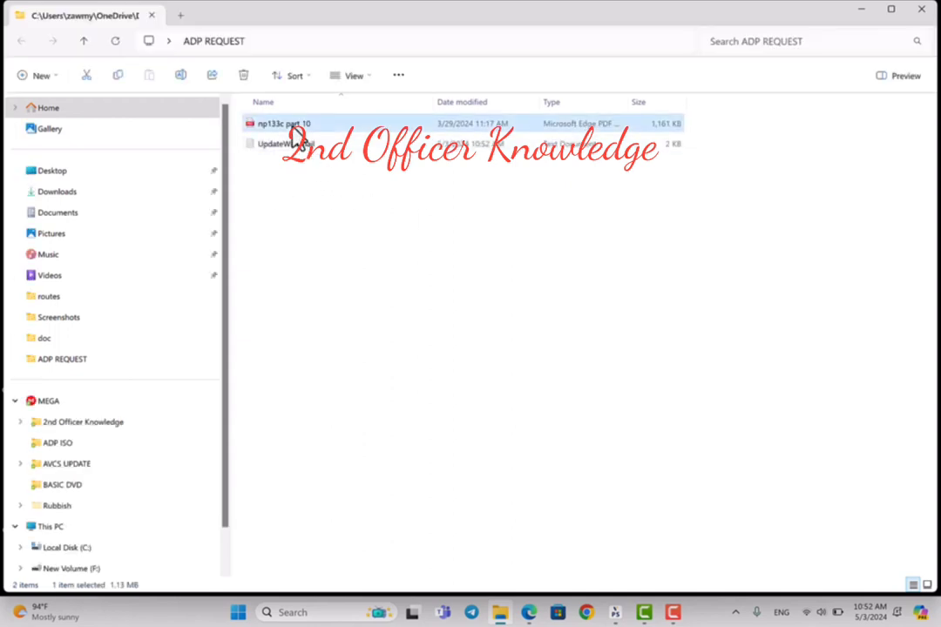
pyautogui.press('Delete')
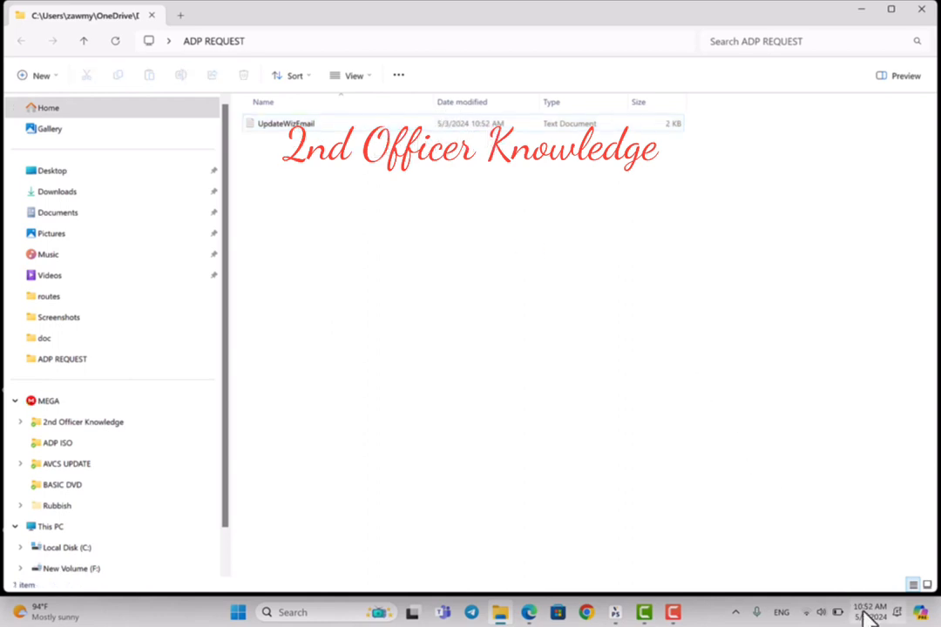
pyautogui.click(924, 11)
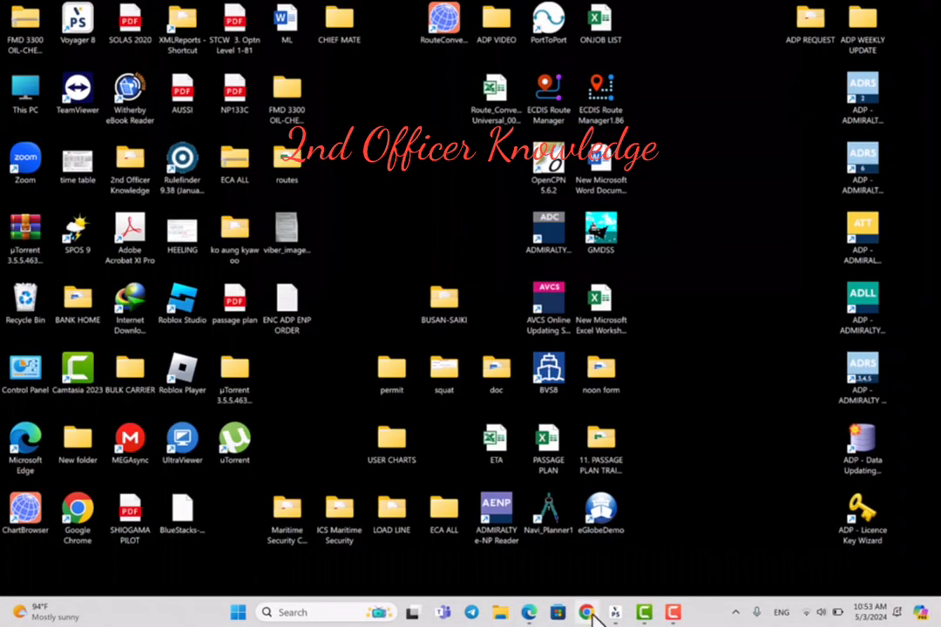
# Switch to Gmail in Microsoft Edge and compose a new message addressed to the UKHO ADP mail gateway.
pyautogui.click(527, 615)
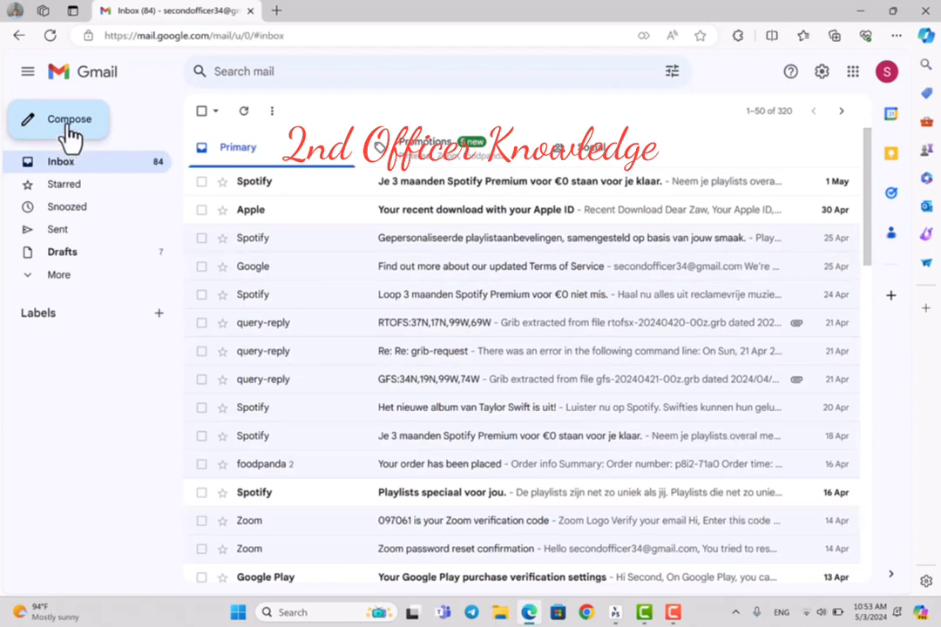
pyautogui.click(69, 131)
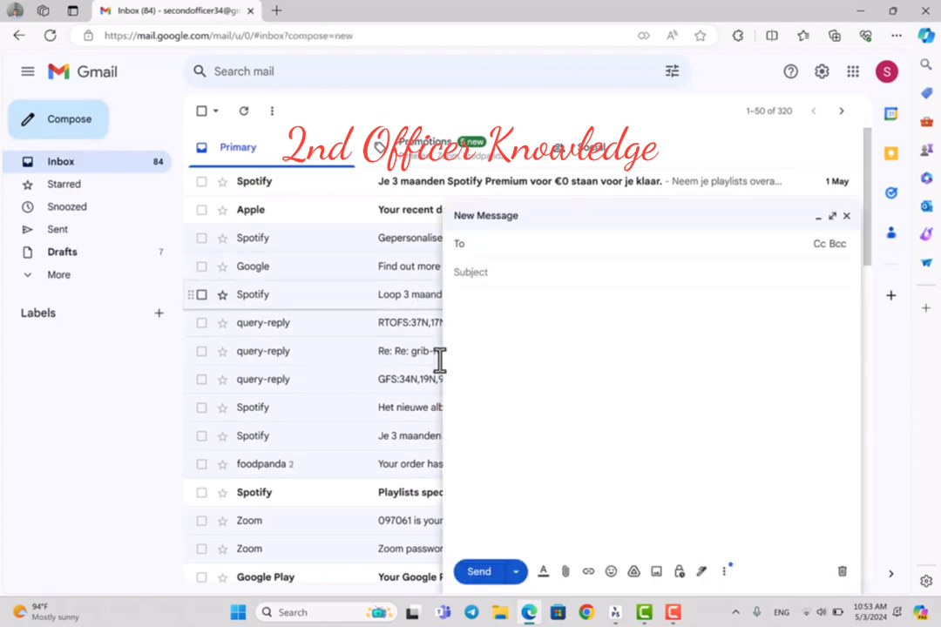
pyautogui.write('AD')
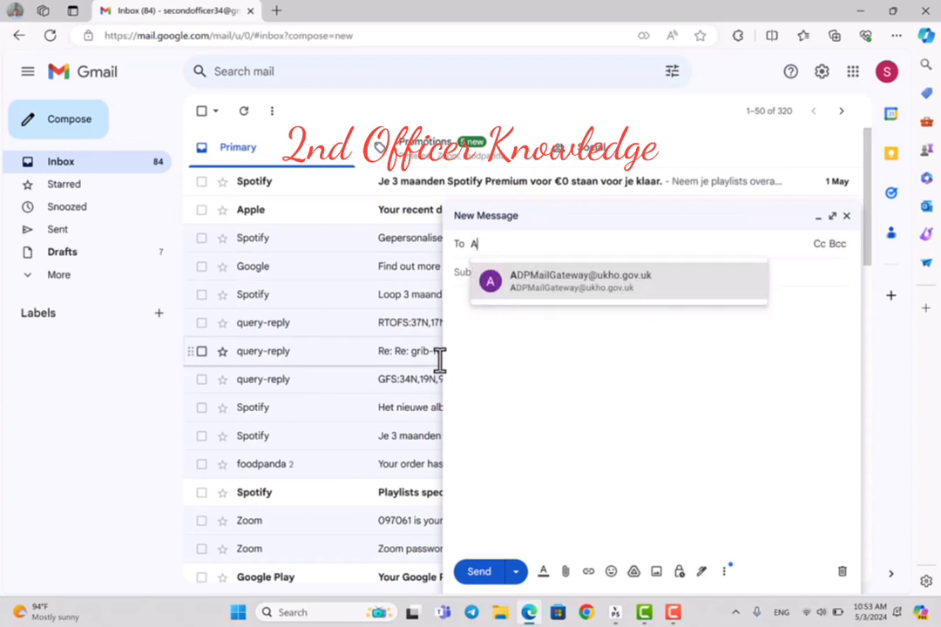
pyautogui.click(565, 296)
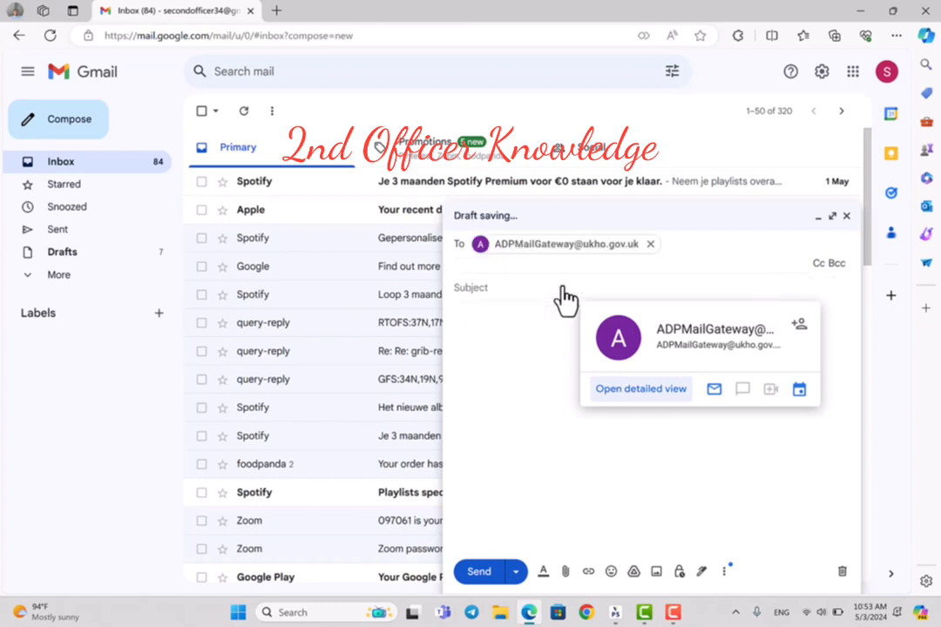
pyautogui.click(523, 390)
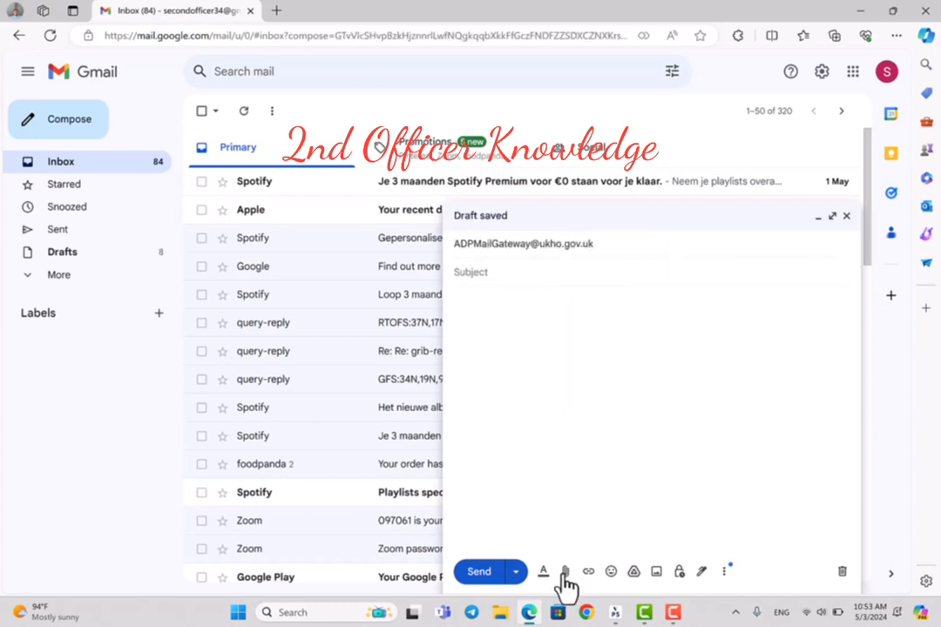
# Attach UpdateWizEmail.txt from the ADP REQUEST folder and send the message without a subject or body text.
pyautogui.click(563, 574)
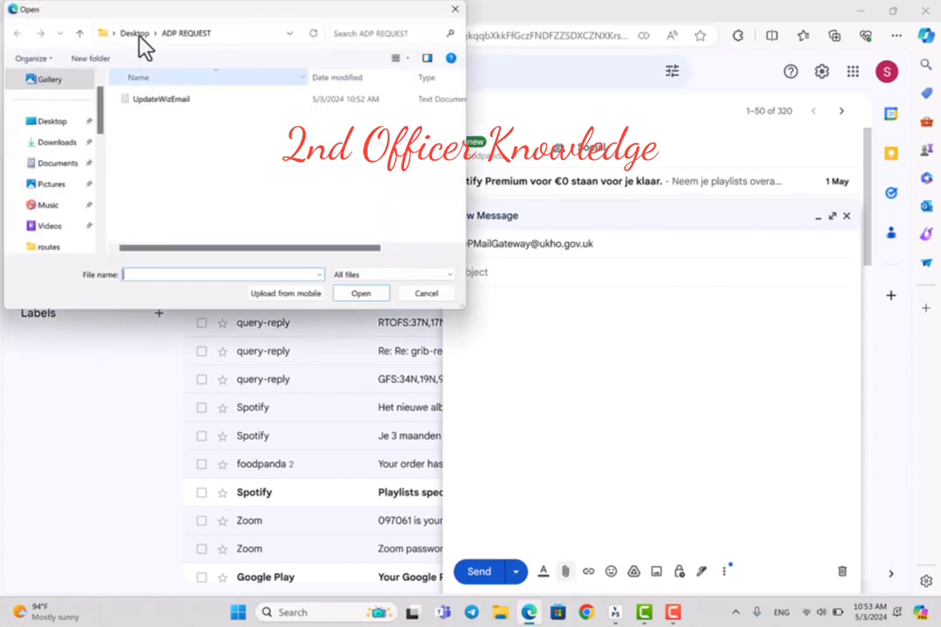
pyautogui.click(166, 92)
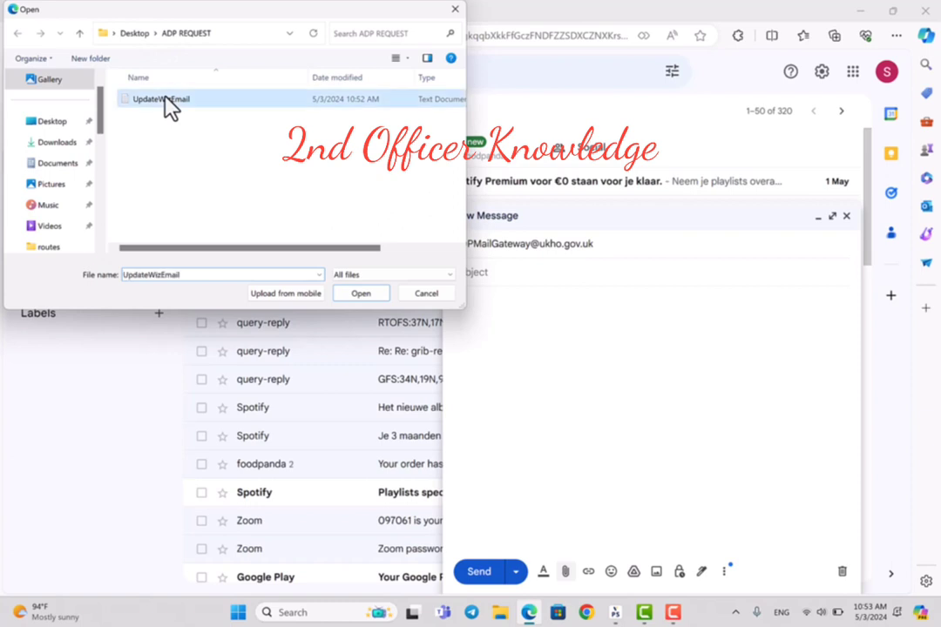
pyautogui.click(361, 294)
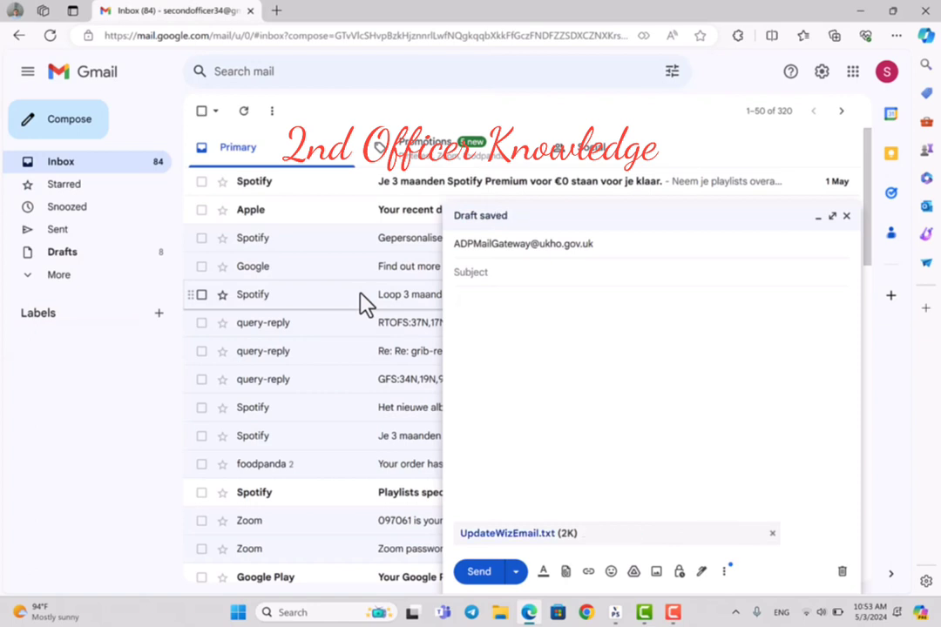
pyautogui.click(479, 582)
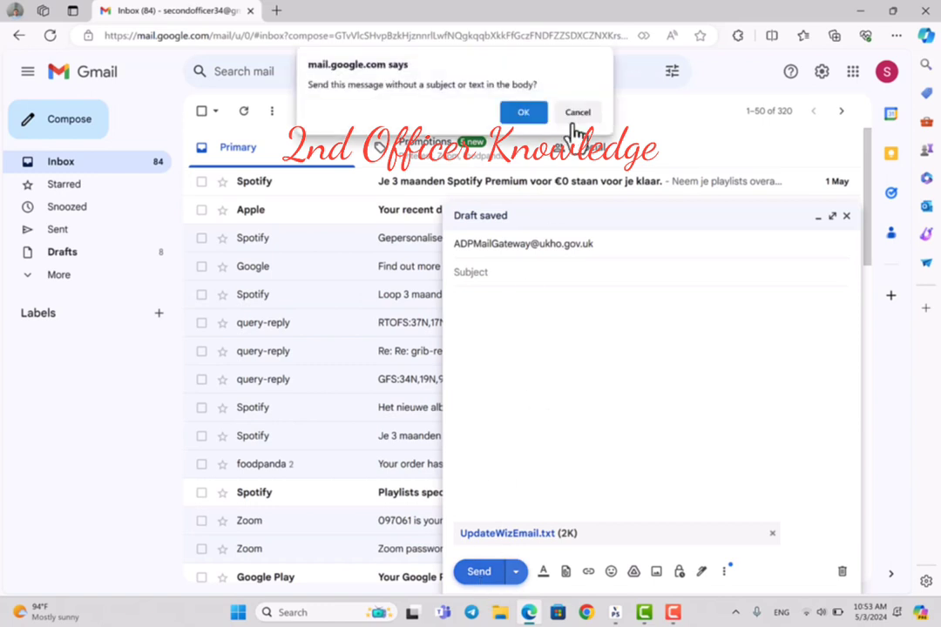
pyautogui.click(526, 110)
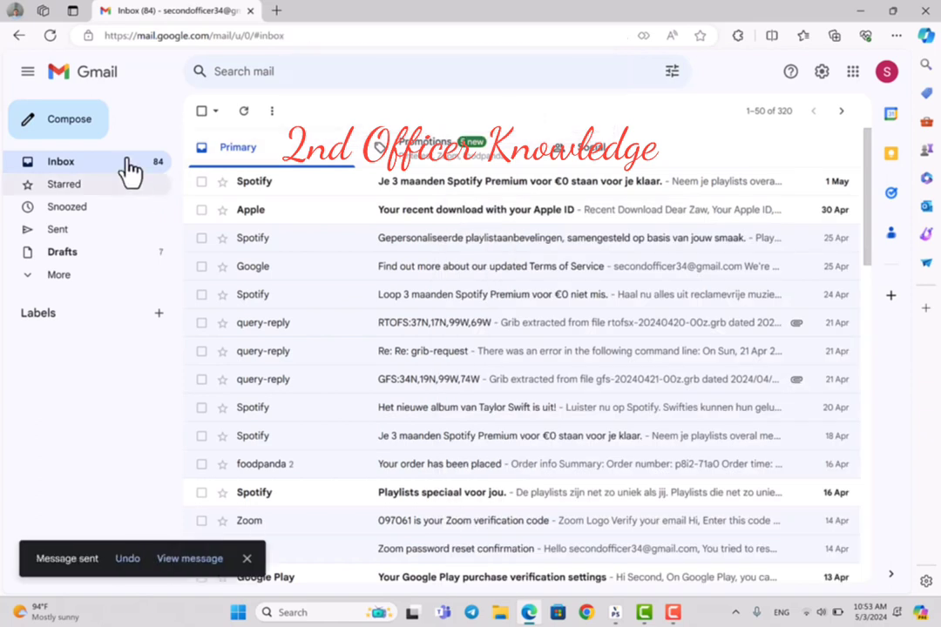
# Refresh the inbox until the ADPMailGateway reply arrives, and open its "Response to update request" message at the attachment.
pyautogui.click(245, 115)
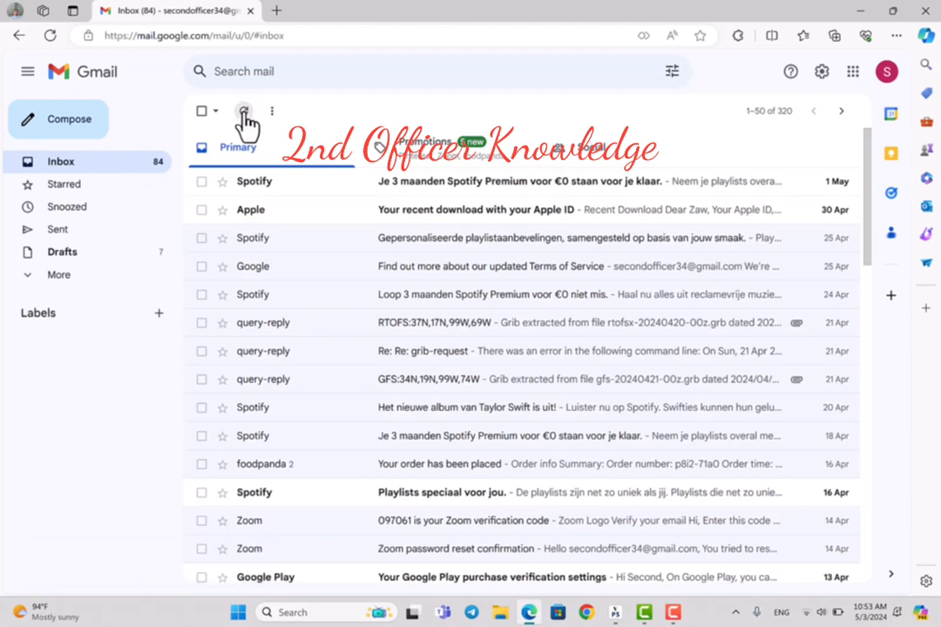
pyautogui.click(246, 117)
pyautogui.click(245, 116)
pyautogui.click(245, 116)
pyautogui.click(245, 116)
pyautogui.click(245, 116)
pyautogui.click(245, 116)
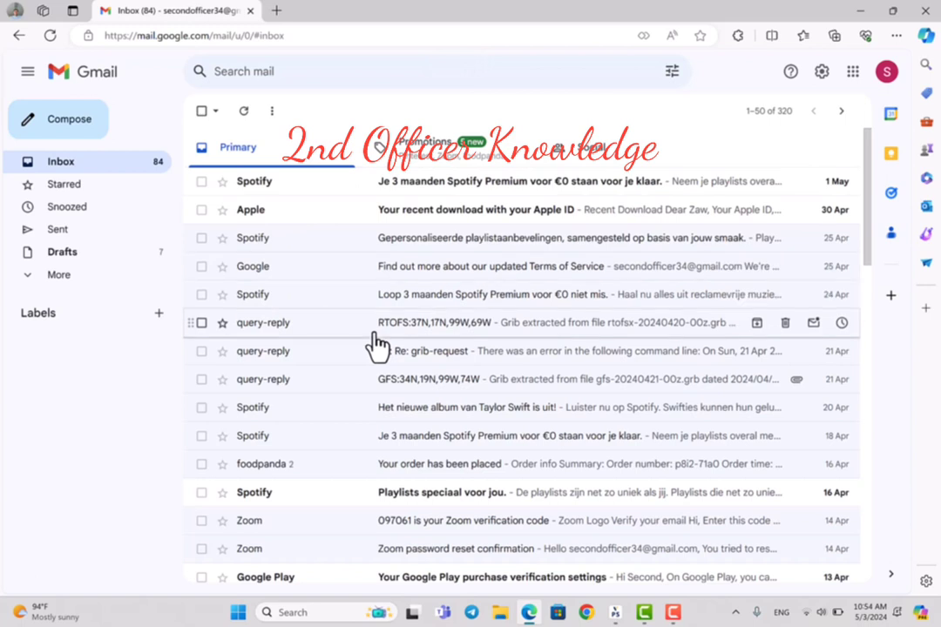
pyautogui.click(244, 112)
pyautogui.click(244, 113)
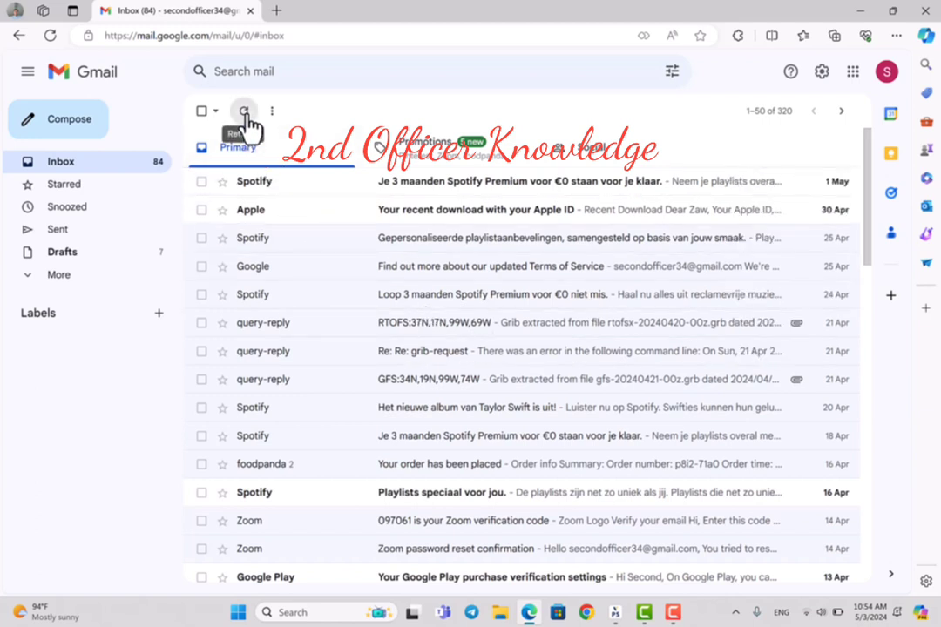
pyautogui.click(244, 112)
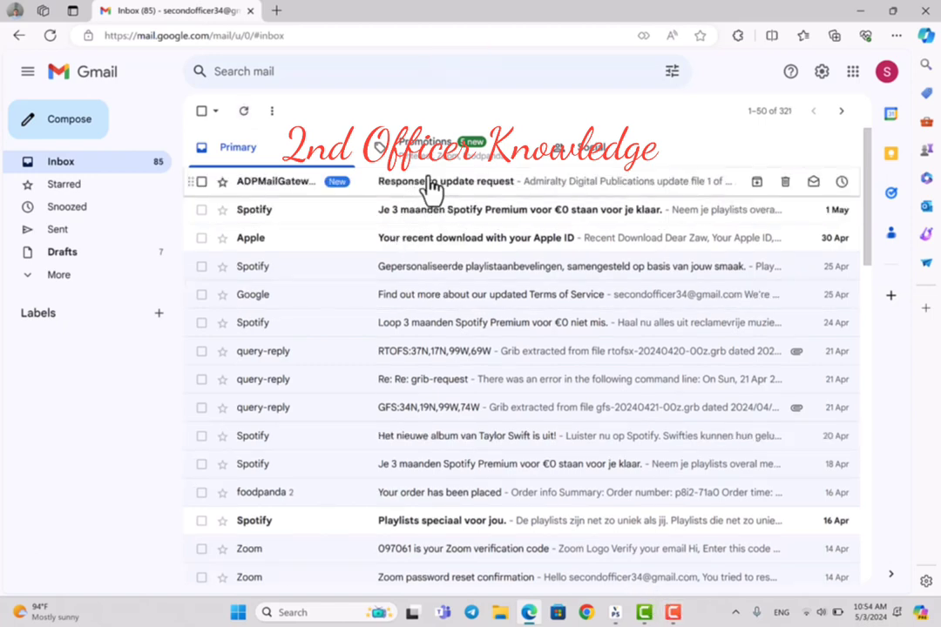
pyautogui.click(427, 186)
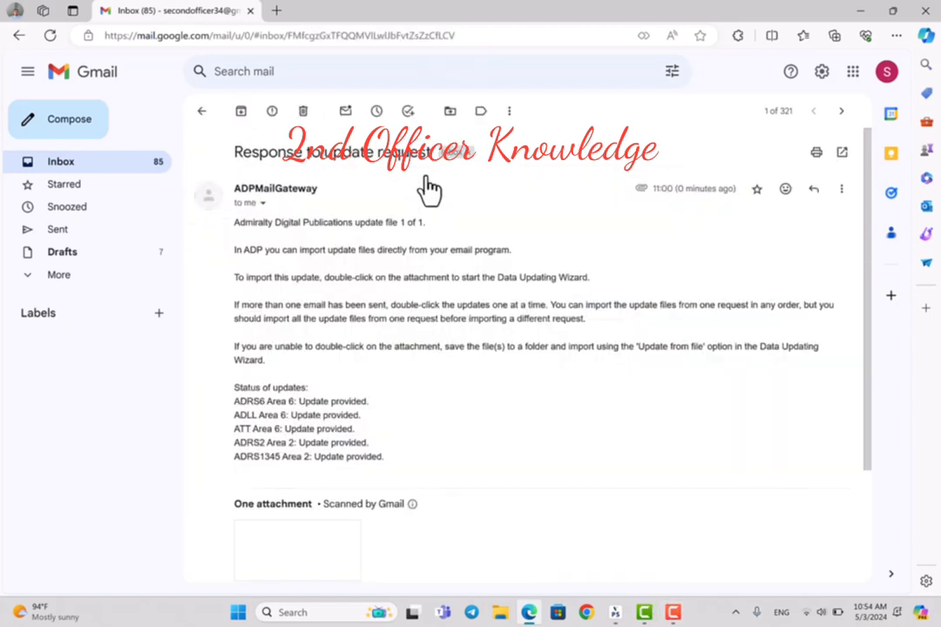
pyautogui.scroll(-3, 424, 399)
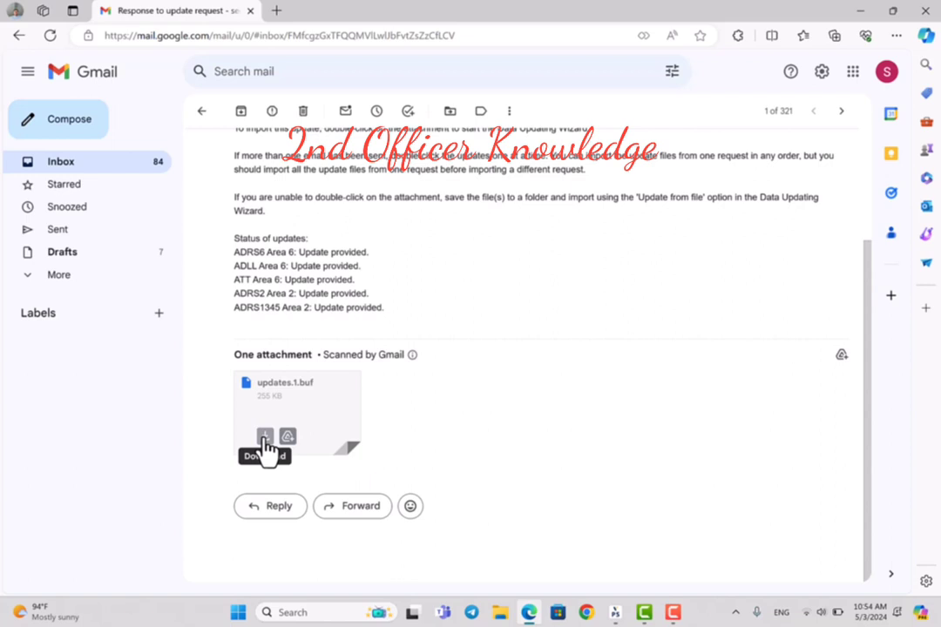
# Download the updates.1.buf attachment from the Gmail message, and delete the older updates.1 (1) file from the Downloads folder in File Explorer.
pyautogui.click(265, 441)
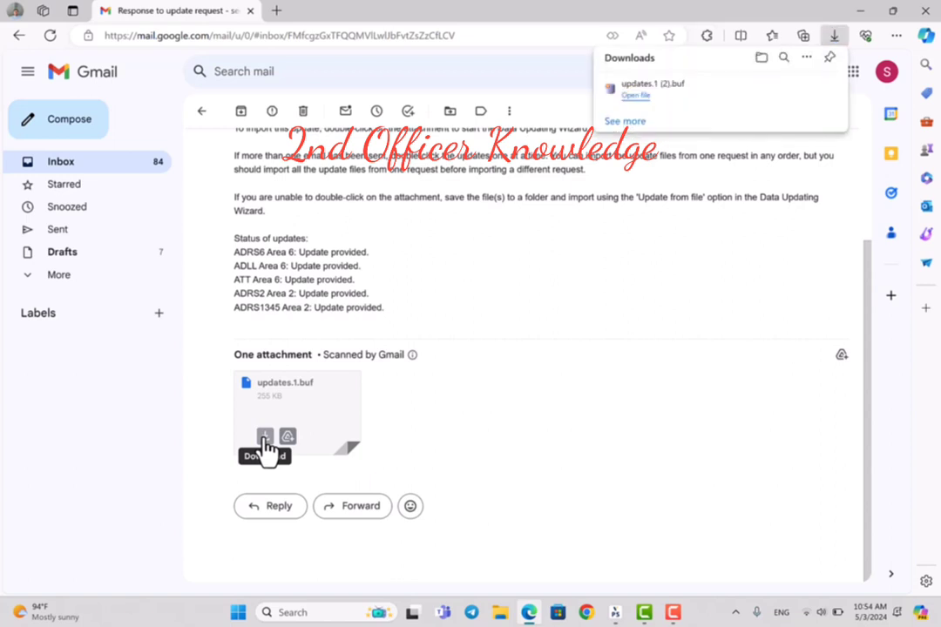
pyautogui.click(861, 10)
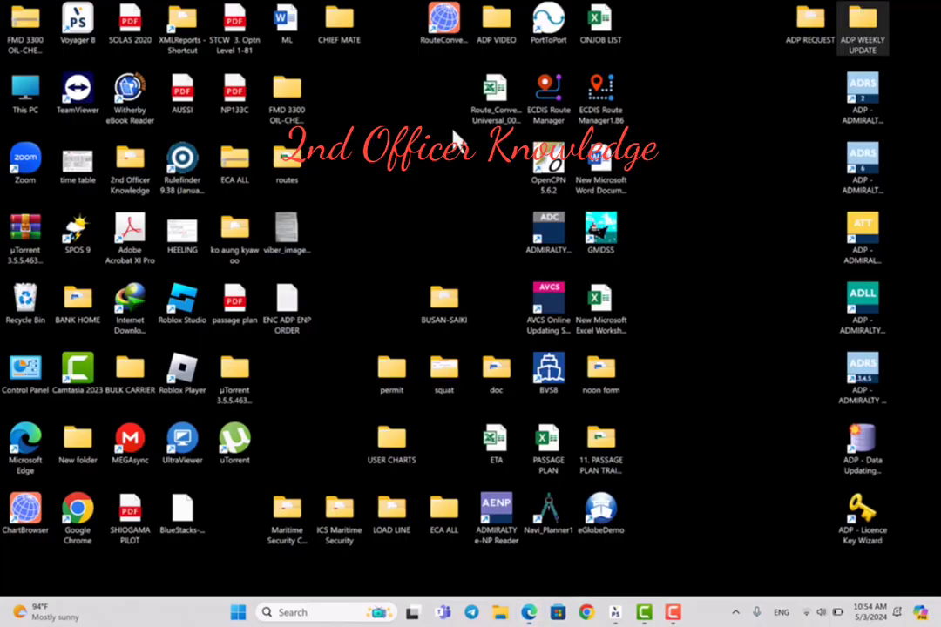
pyautogui.doubleClick(26, 91)
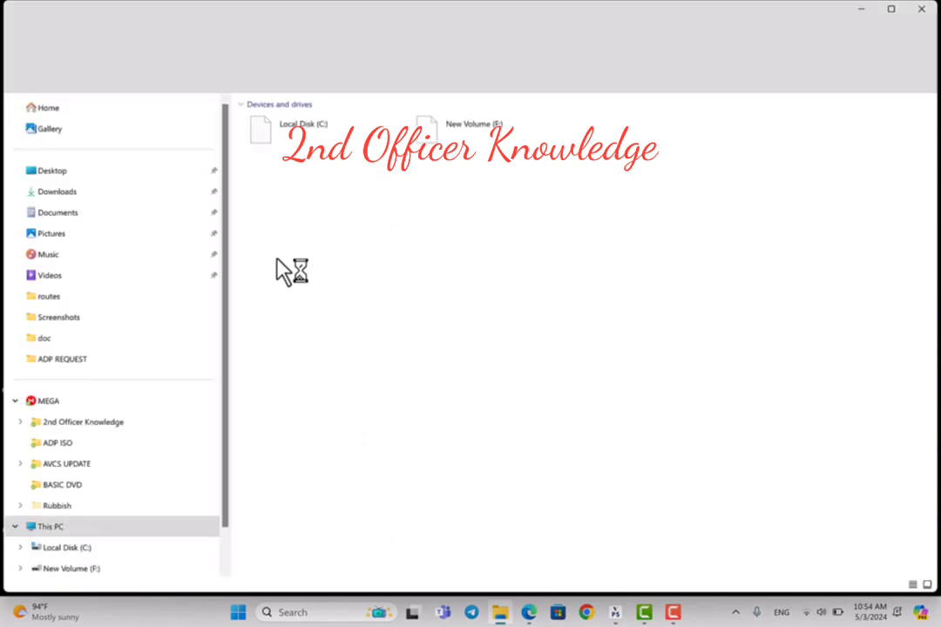
pyautogui.click(61, 194)
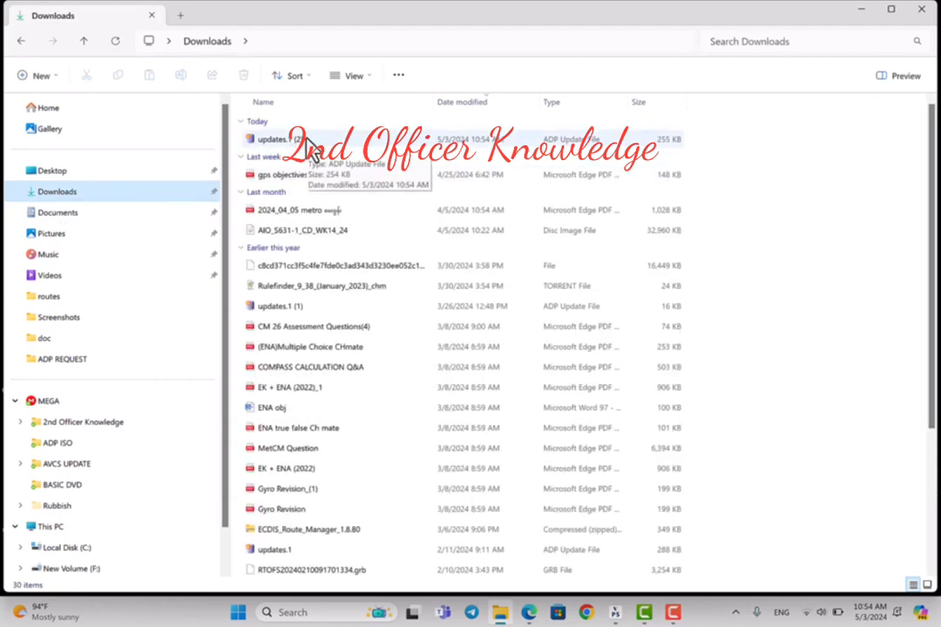
pyautogui.click(294, 310)
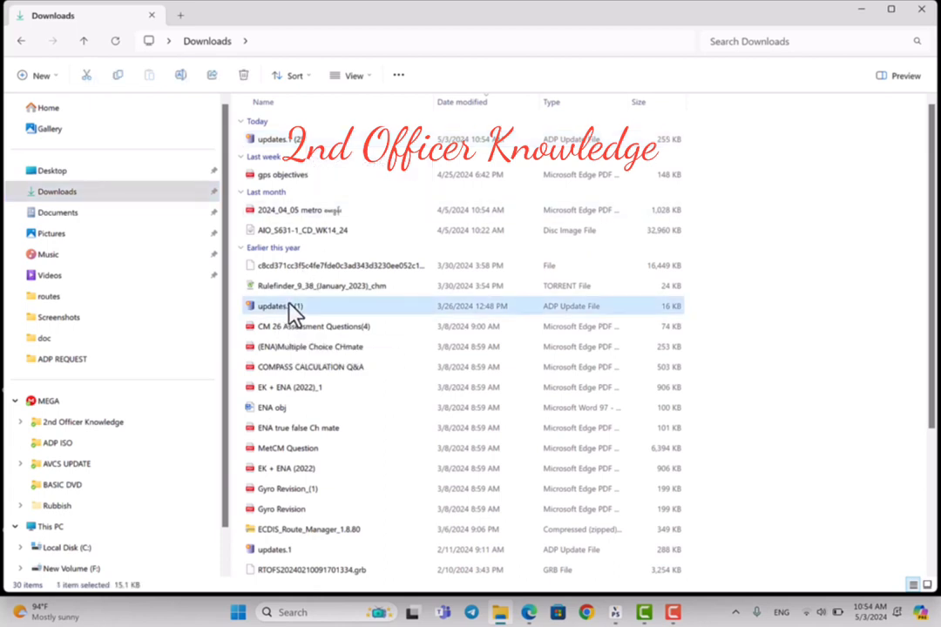
pyautogui.press('Delete')
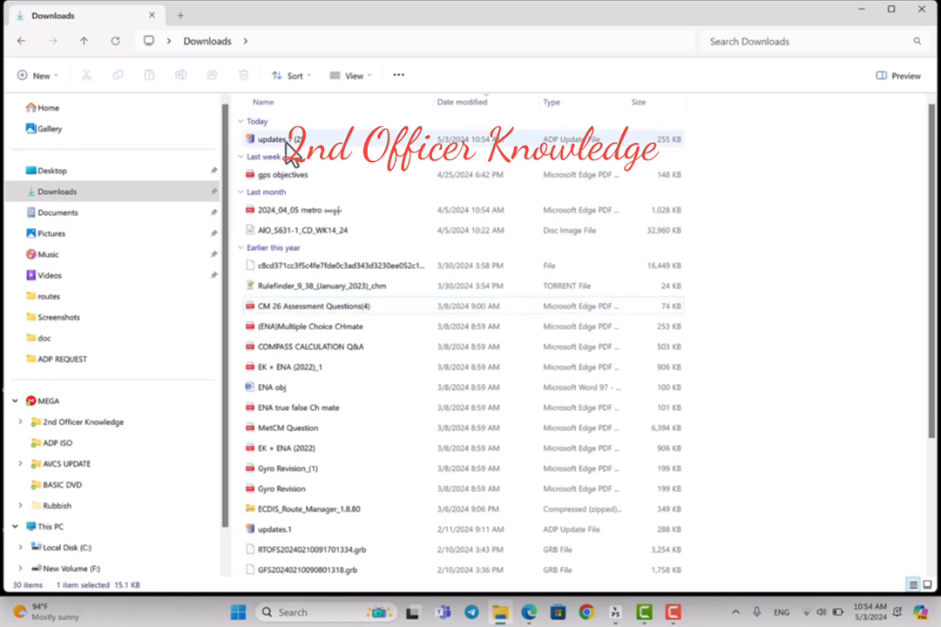
# Copy the updates.1 (2) update file from Downloads into the desktop's ADP WEEKLY UPDATE folder, check the folder and close it.
pyautogui.click(287, 142)
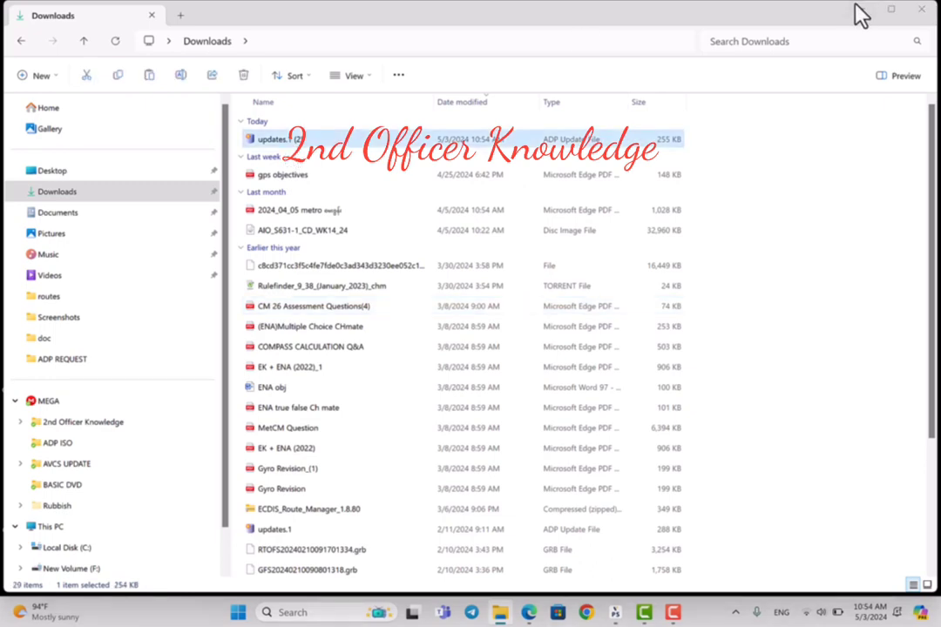
pyautogui.click(890, 9)
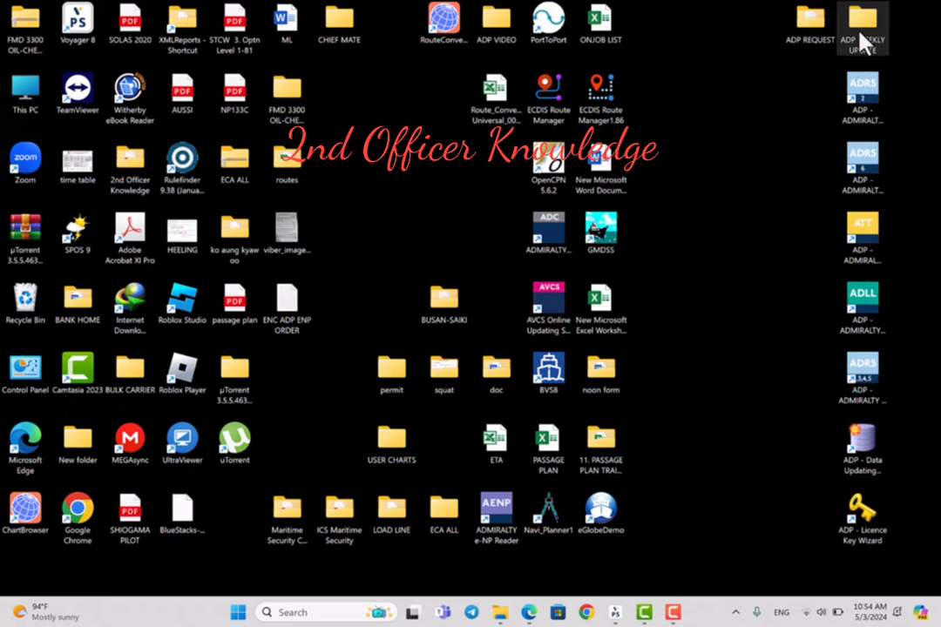
pyautogui.doubleClick(860, 35)
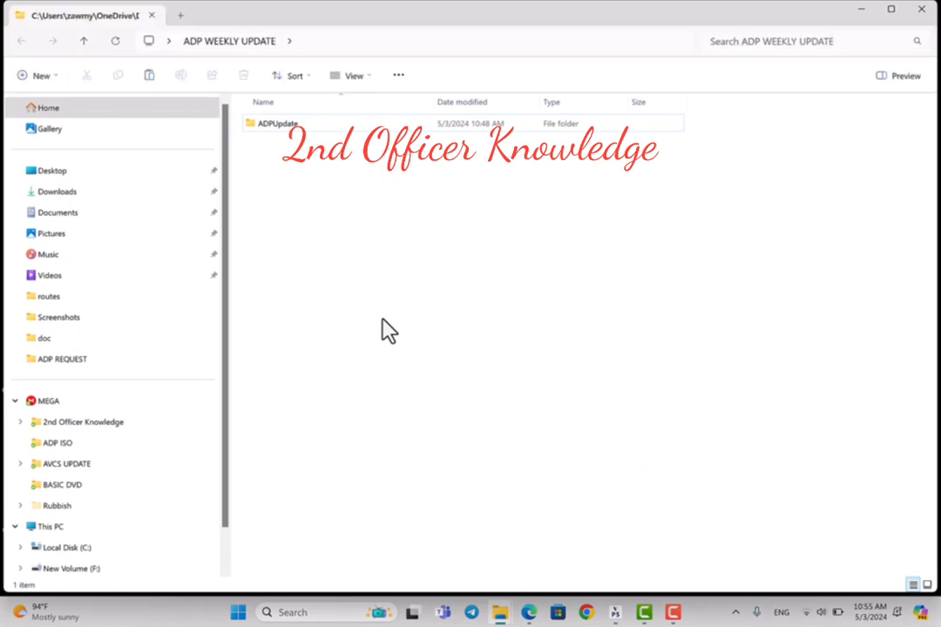
pyautogui.hotkey('ctrl', 'v')
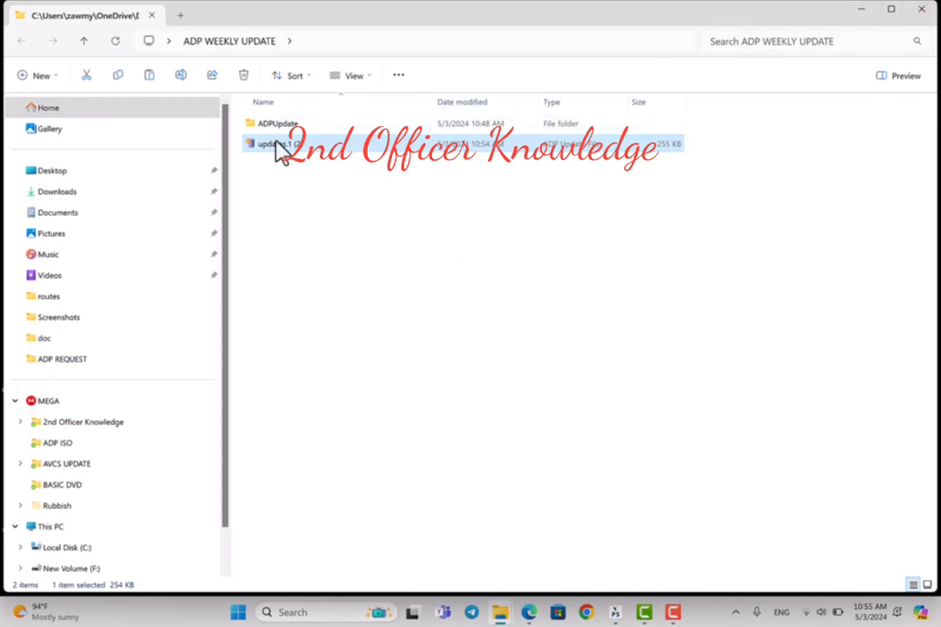
pyautogui.click(861, 10)
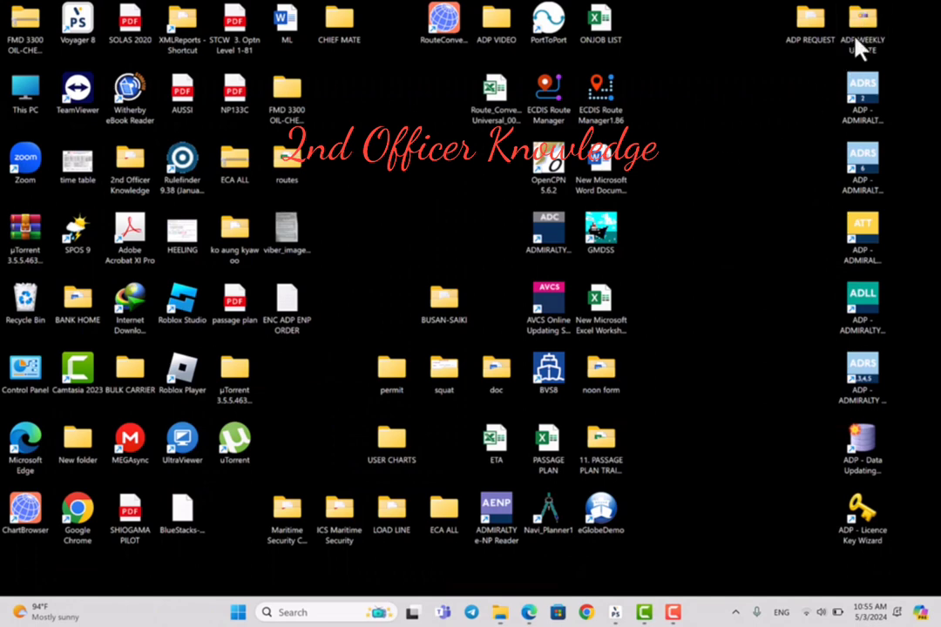
pyautogui.doubleClick(856, 41)
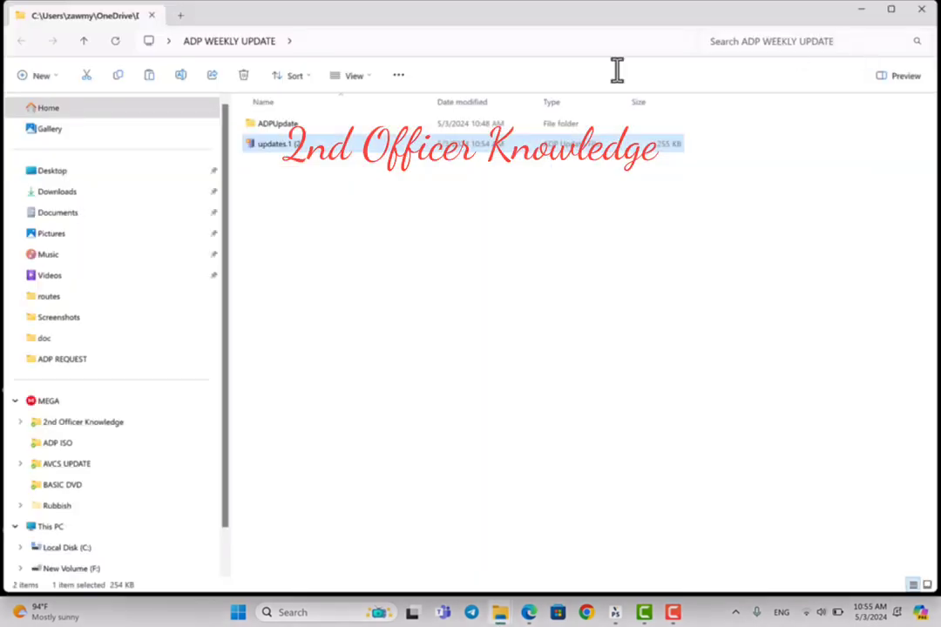
pyautogui.click(338, 127)
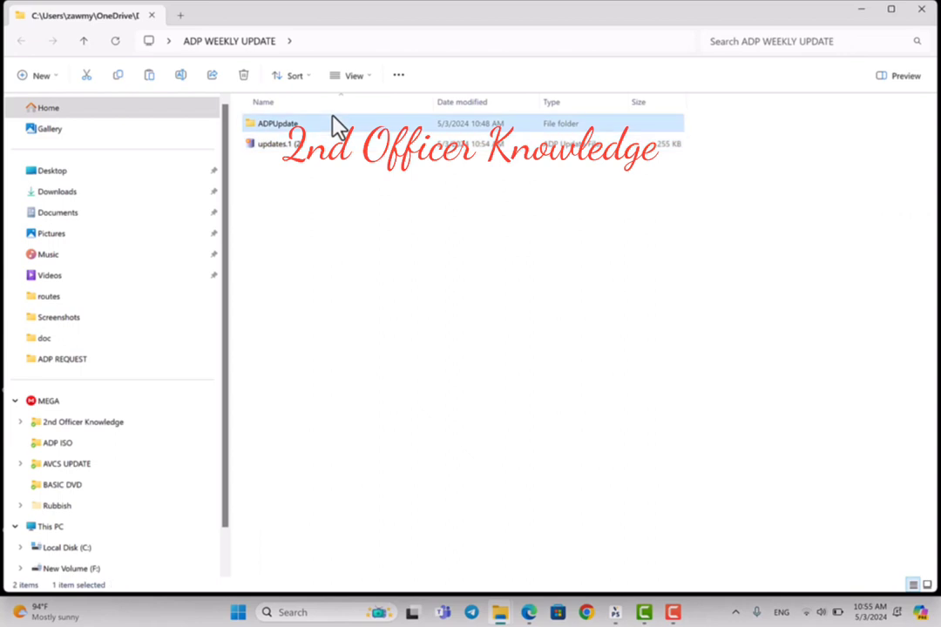
pyautogui.click(294, 150)
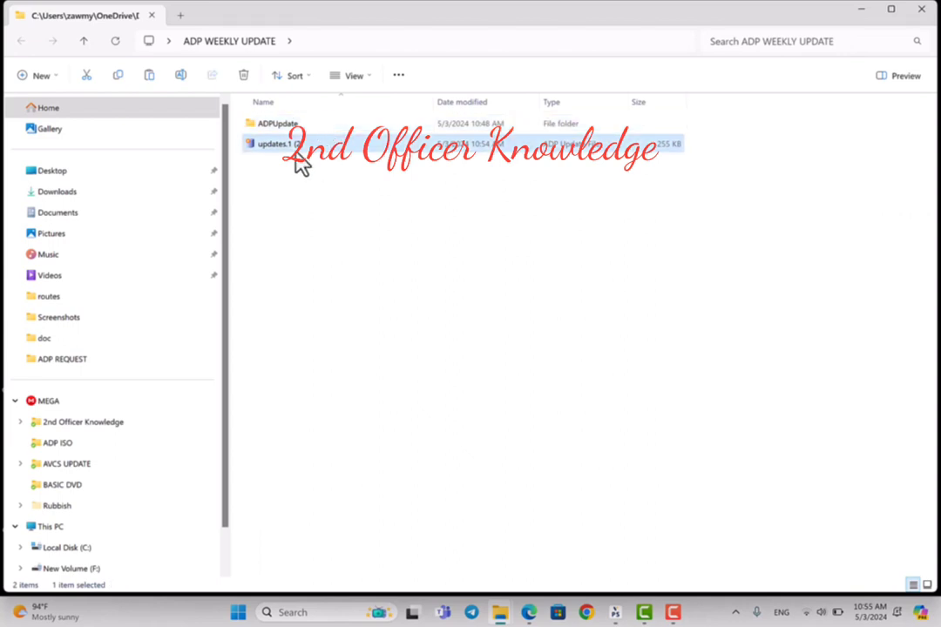
pyautogui.click(929, 10)
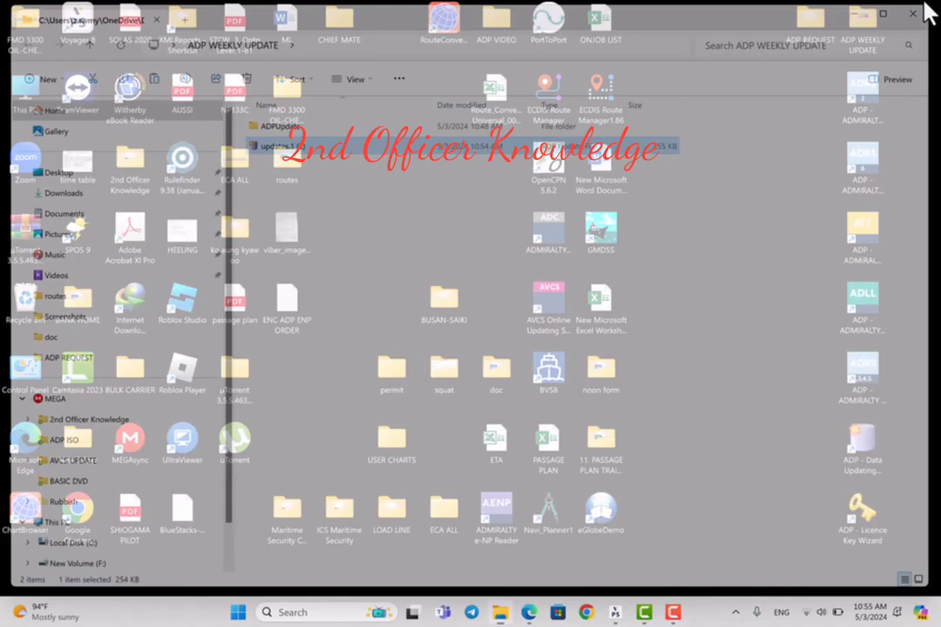
# Start the ADP Data Updating Wizard, preview the update certificate to check each product's update week, and close the preview.
pyautogui.doubleClick(861, 453)
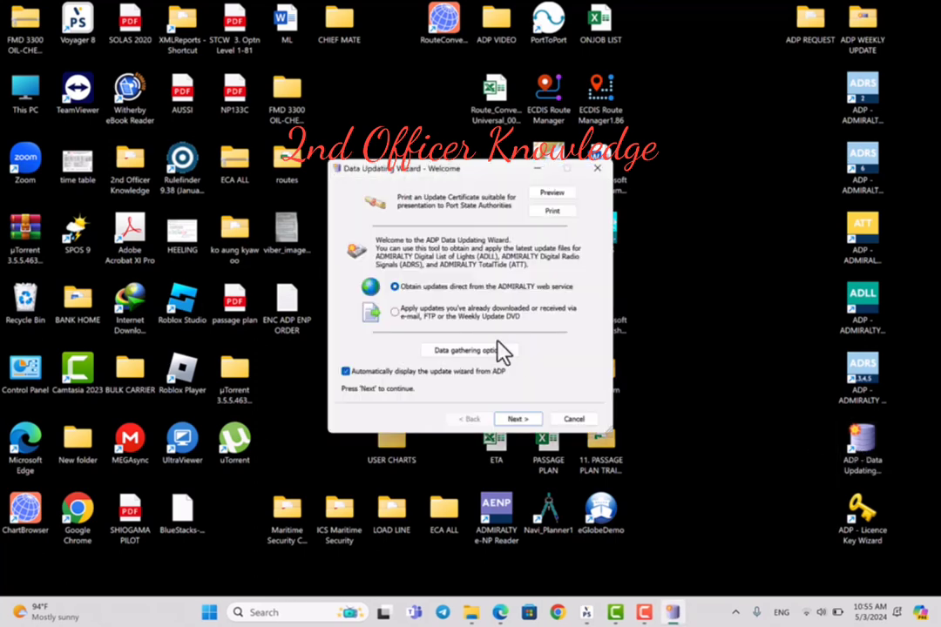
pyautogui.click(546, 195)
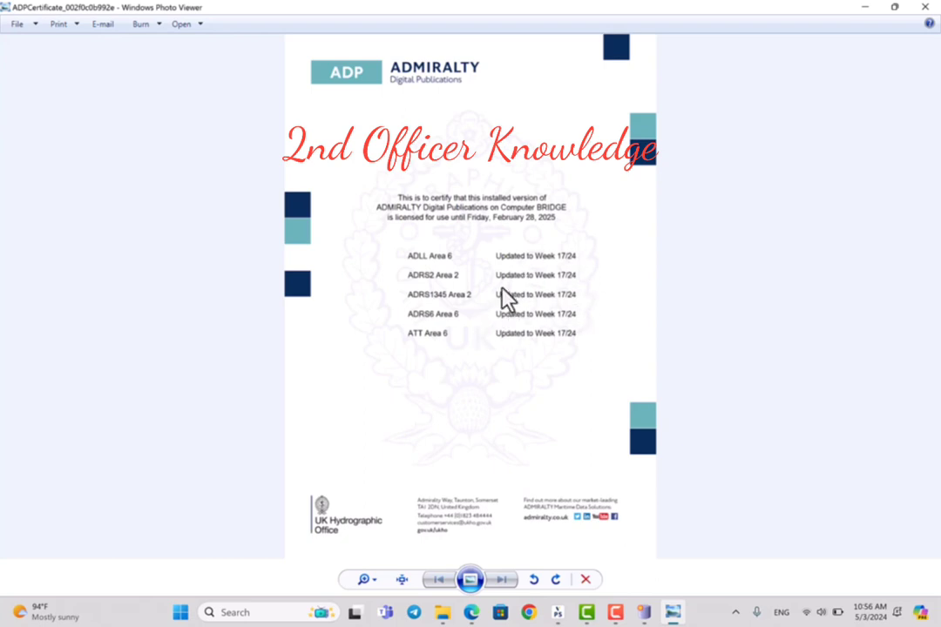
pyautogui.click(927, 5)
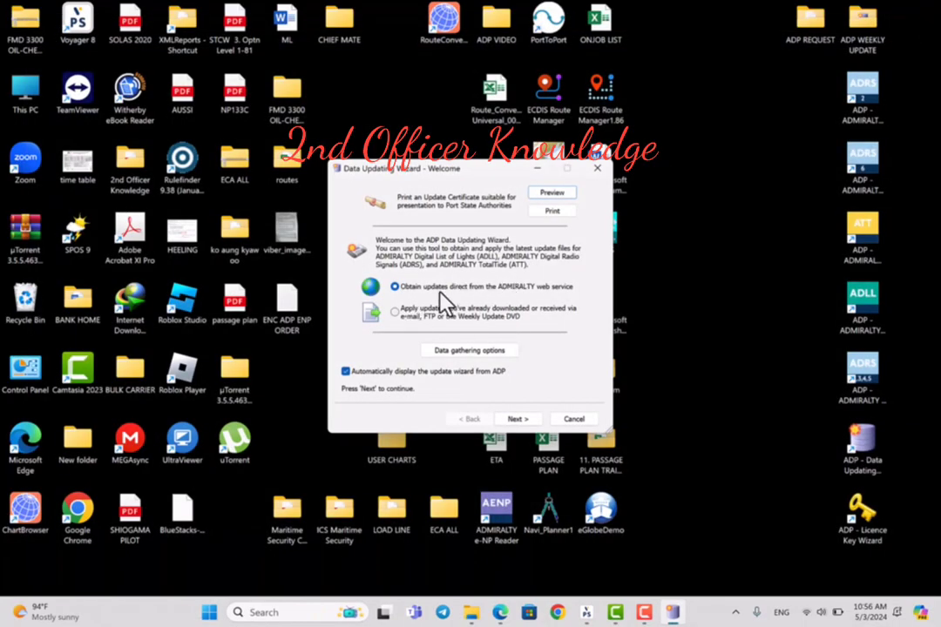
# Continue in the wizard with the option to connect to the ADMIRALTY website to manually download files, opening the ADP updates page in Chrome.
pyautogui.click(517, 419)
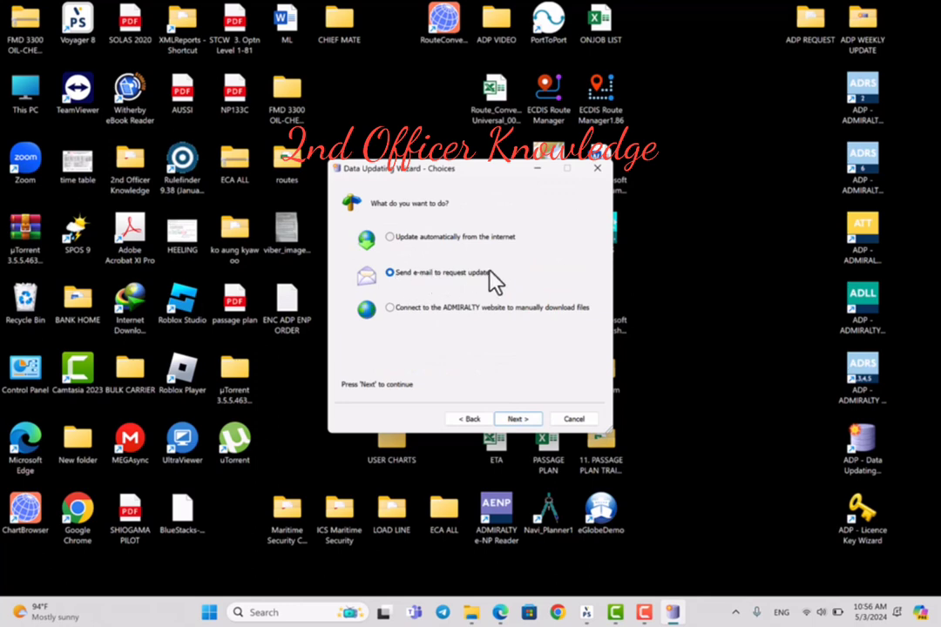
pyautogui.click(390, 308)
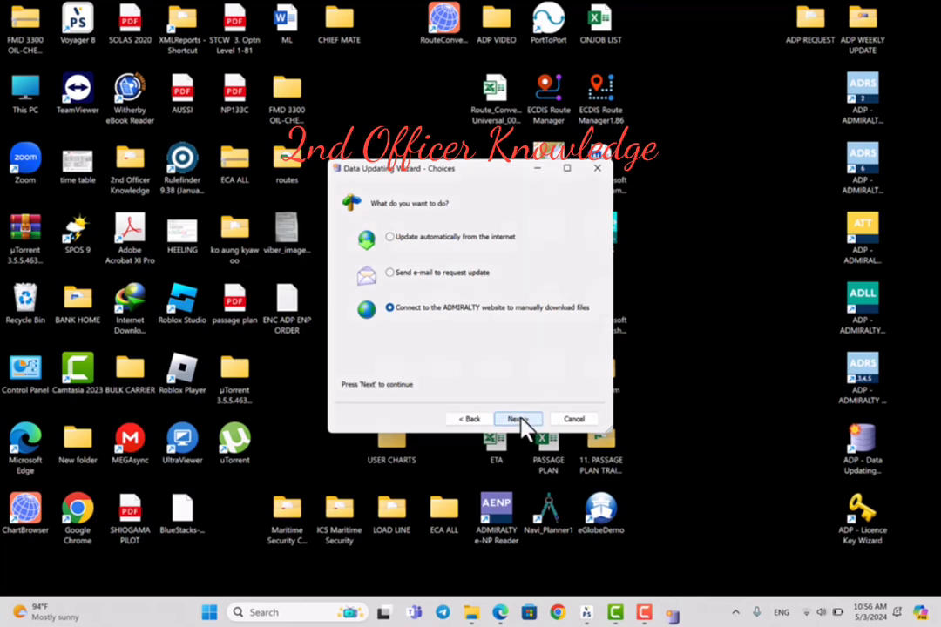
pyautogui.click(518, 419)
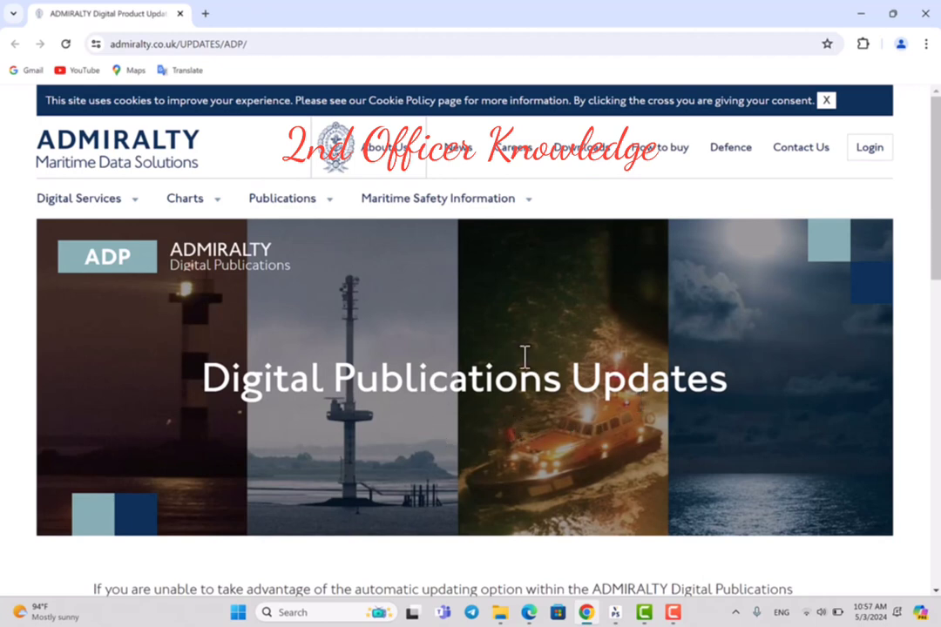
pyautogui.click(258, 45)
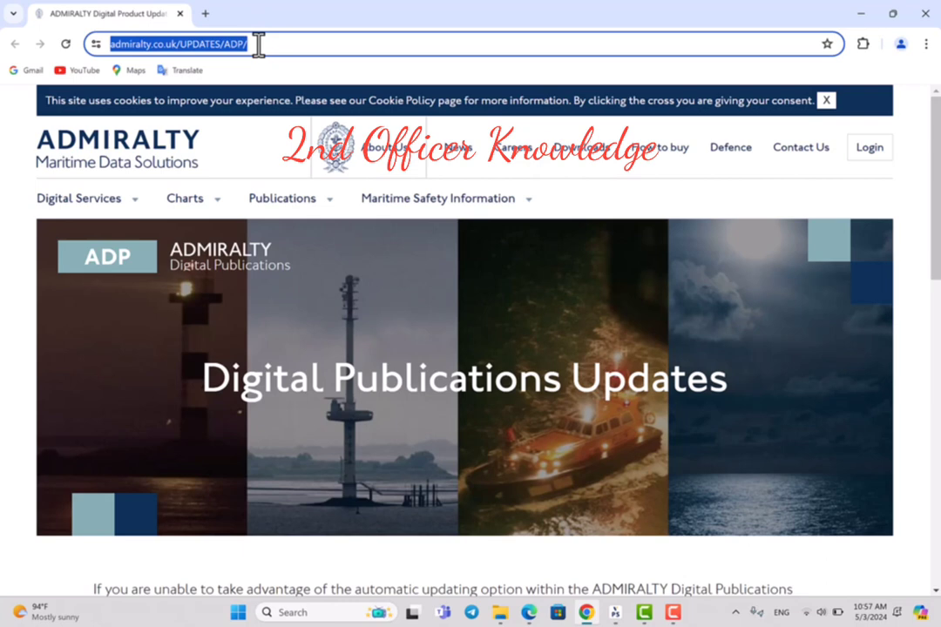
pyautogui.moveTo(296, 199)
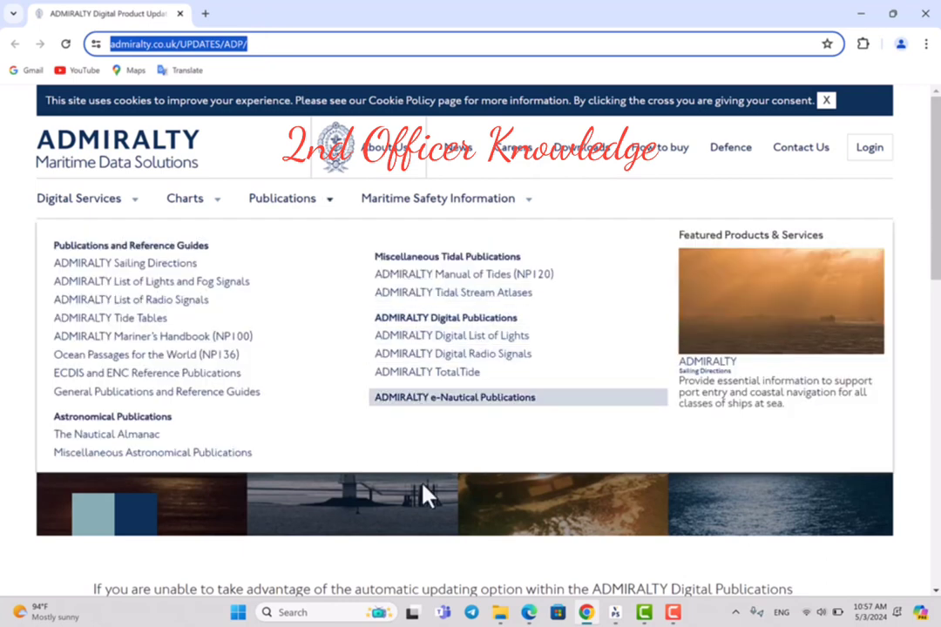
# Choose ADLL, ADRS 1,3,4,5, ADRS 2, ADRS 6 and ATT updates as the products to download in Step 1.
pyautogui.scroll(-2, 427, 526)
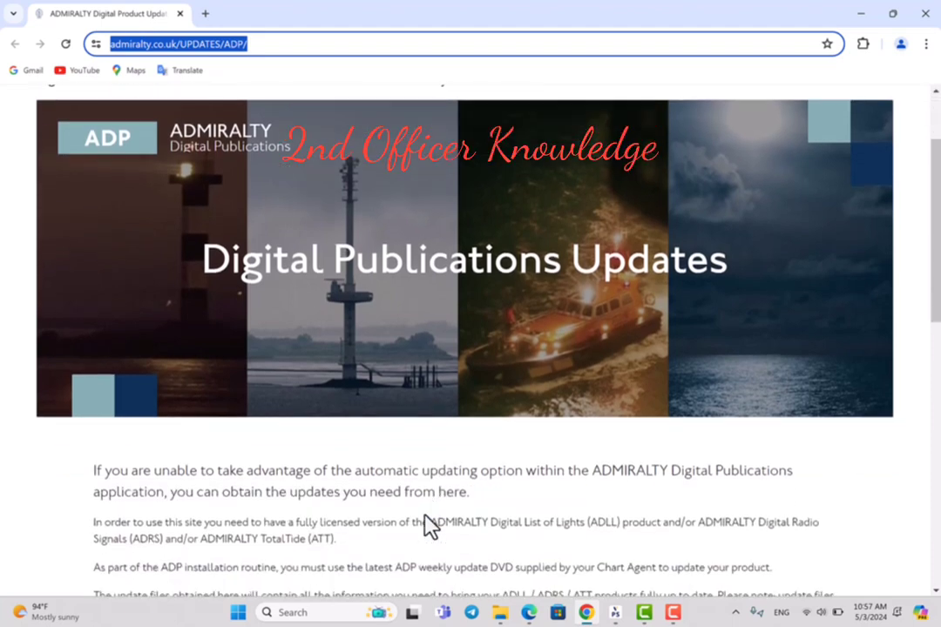
pyautogui.scroll(-10, 426, 523)
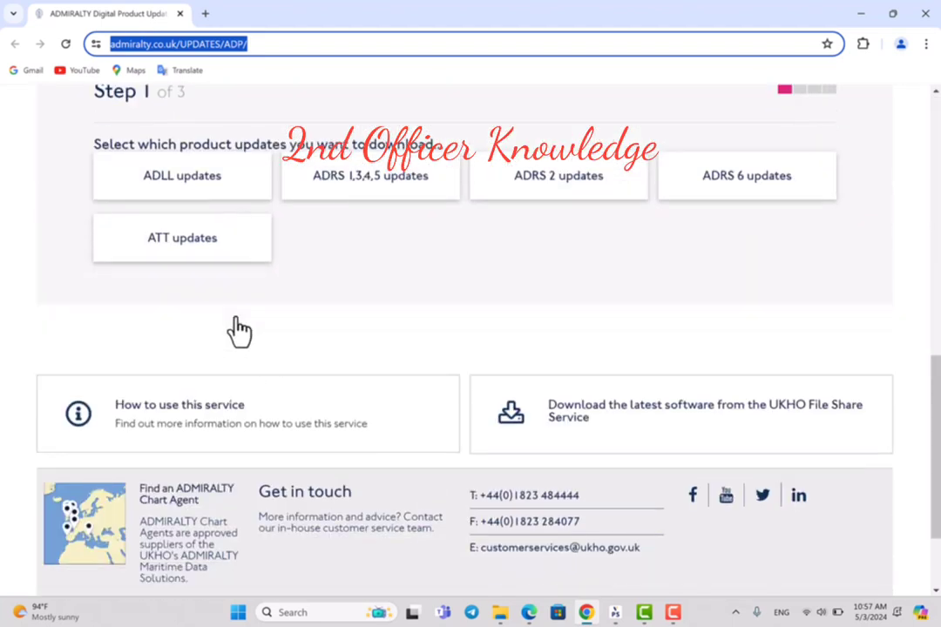
pyautogui.click(164, 187)
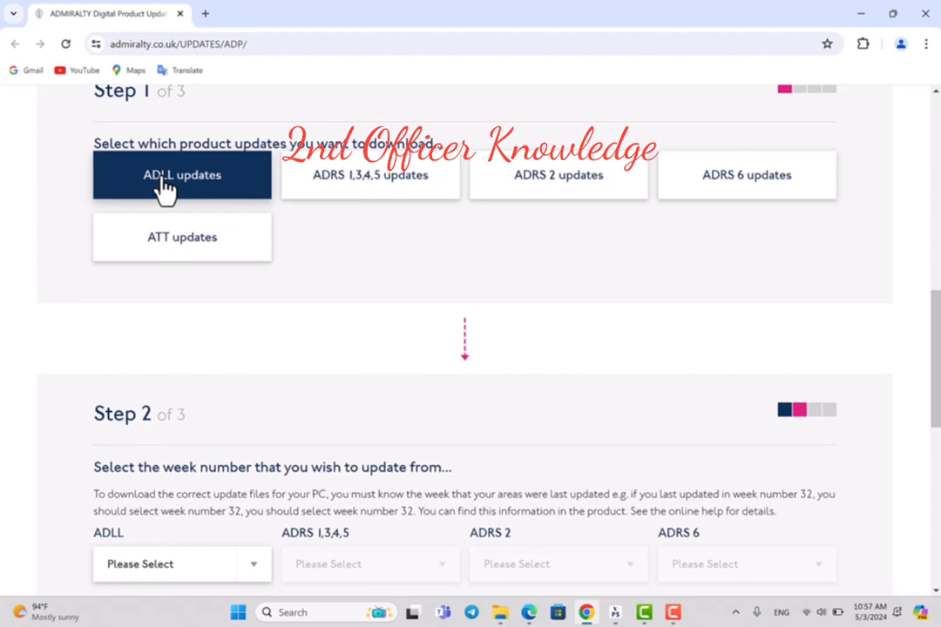
pyautogui.click(361, 192)
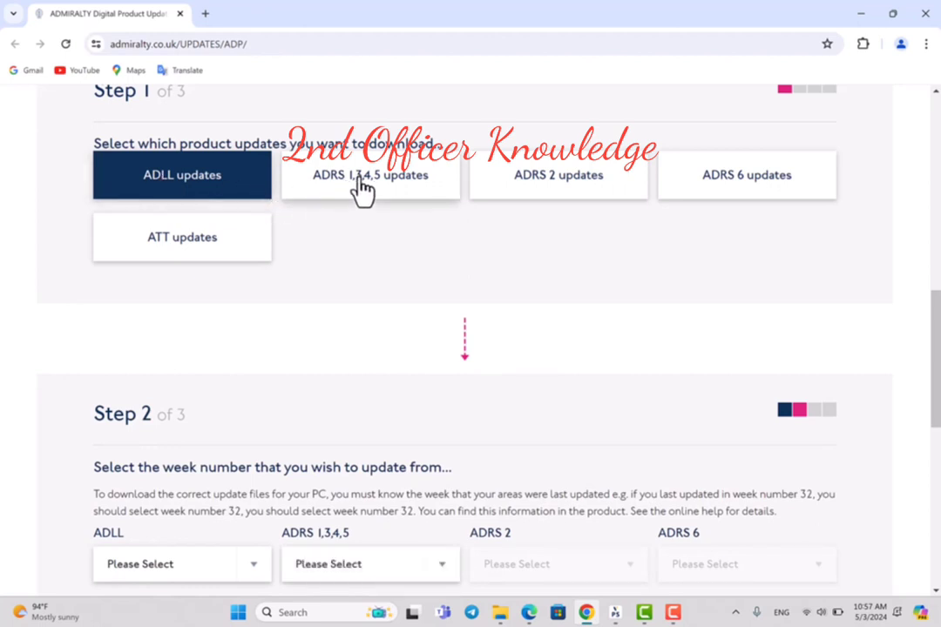
pyautogui.click(544, 189)
pyautogui.click(732, 192)
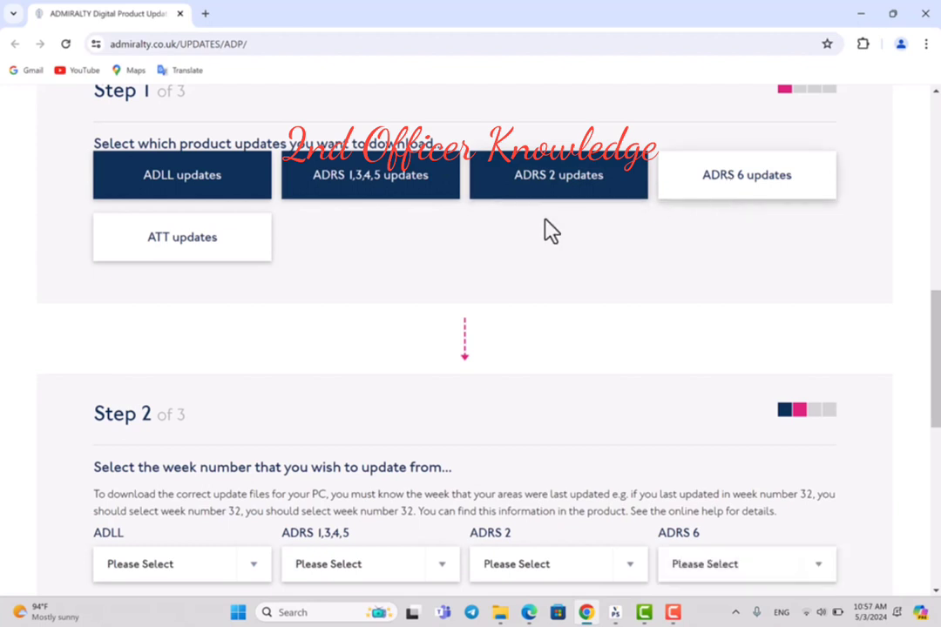
pyautogui.click(223, 246)
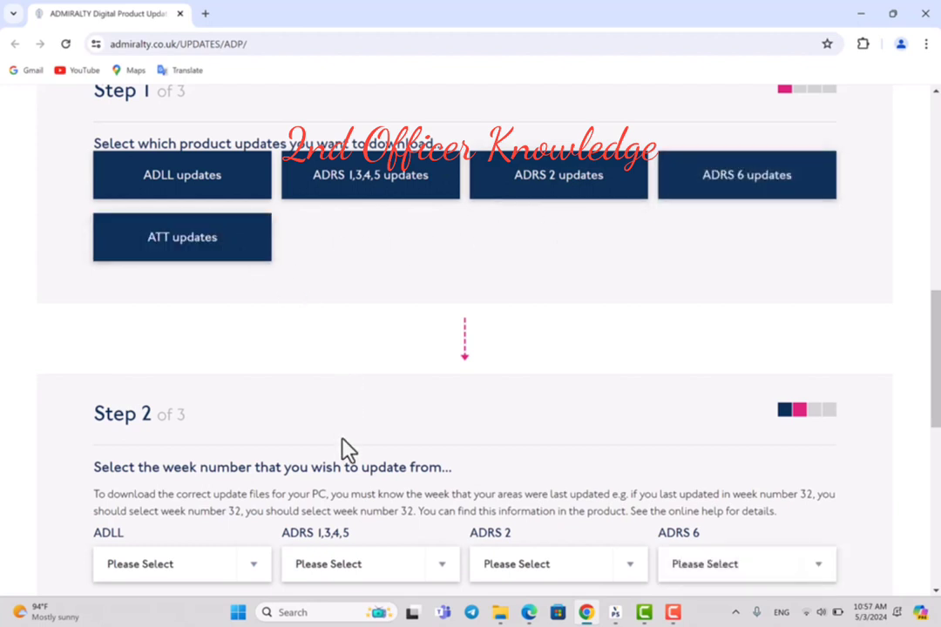
# Set Week 17 / 2024 as the week to update from for ADLL, ADRS 1,3,4,5, ADRS 2, ADRS 6 and ATT in Step 2.
pyautogui.scroll(-2, 343, 442)
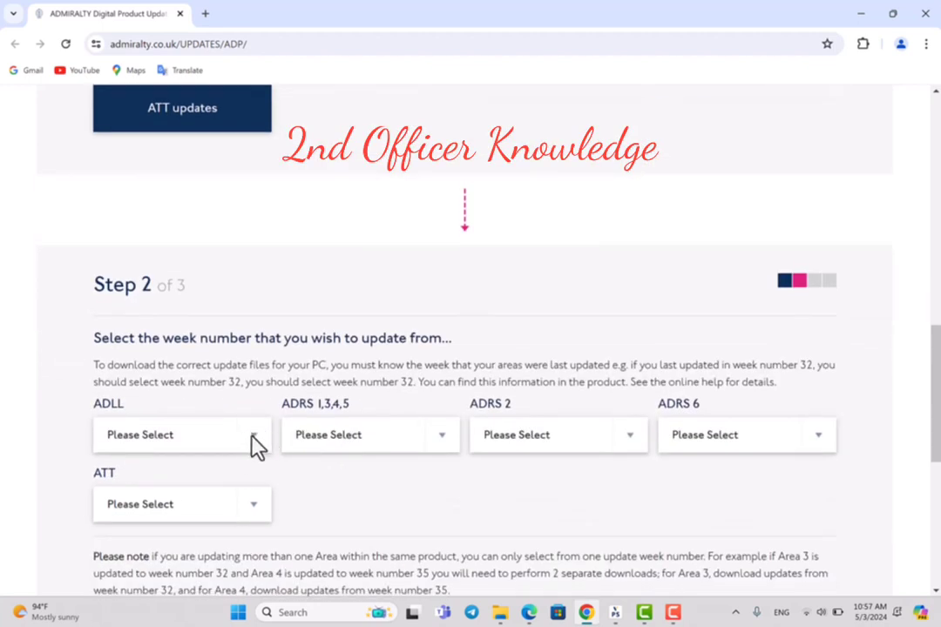
pyautogui.click(251, 438)
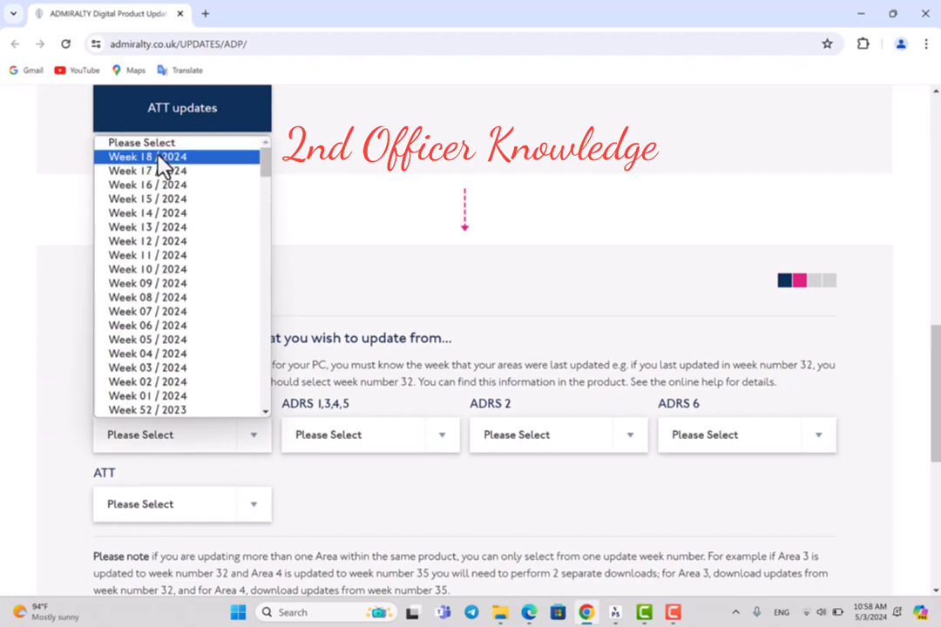
pyautogui.click(146, 171)
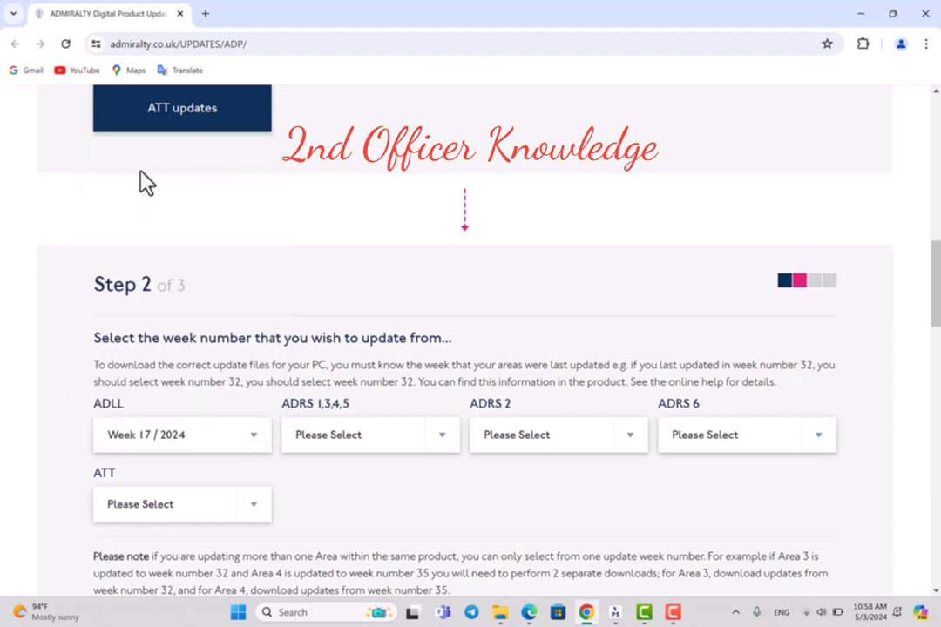
pyautogui.click(445, 444)
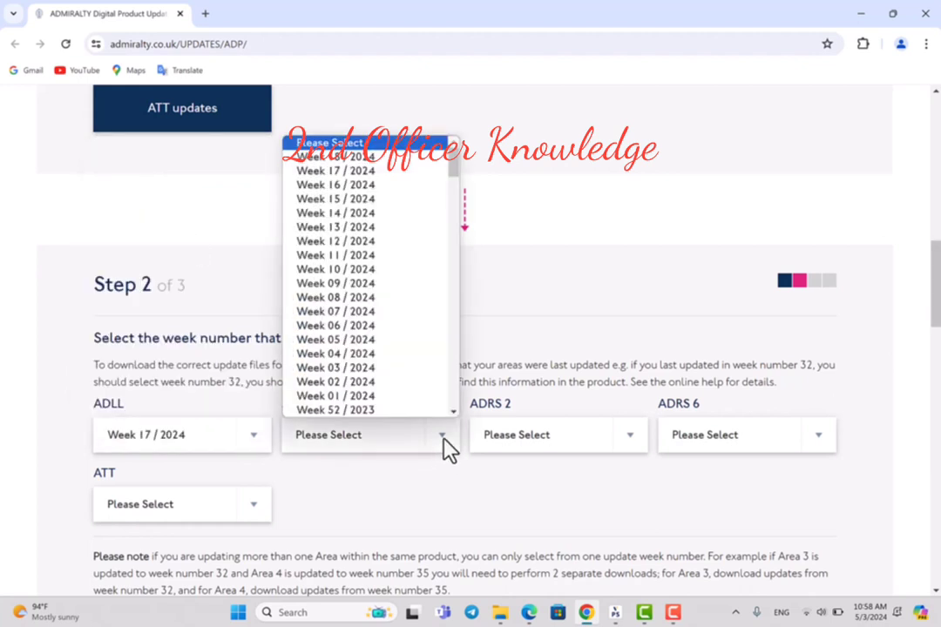
pyautogui.click(342, 172)
pyautogui.click(630, 444)
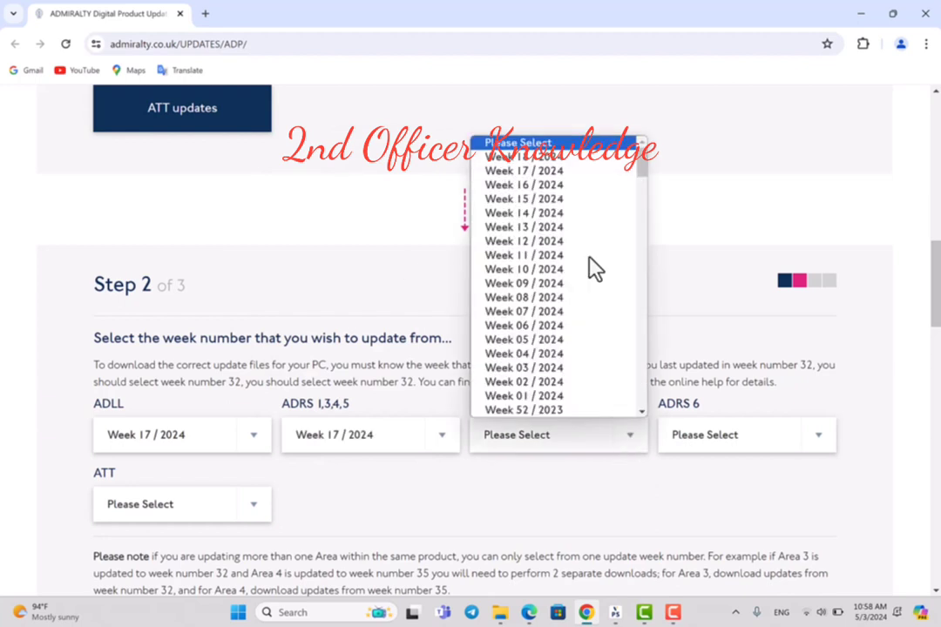
pyautogui.click(524, 172)
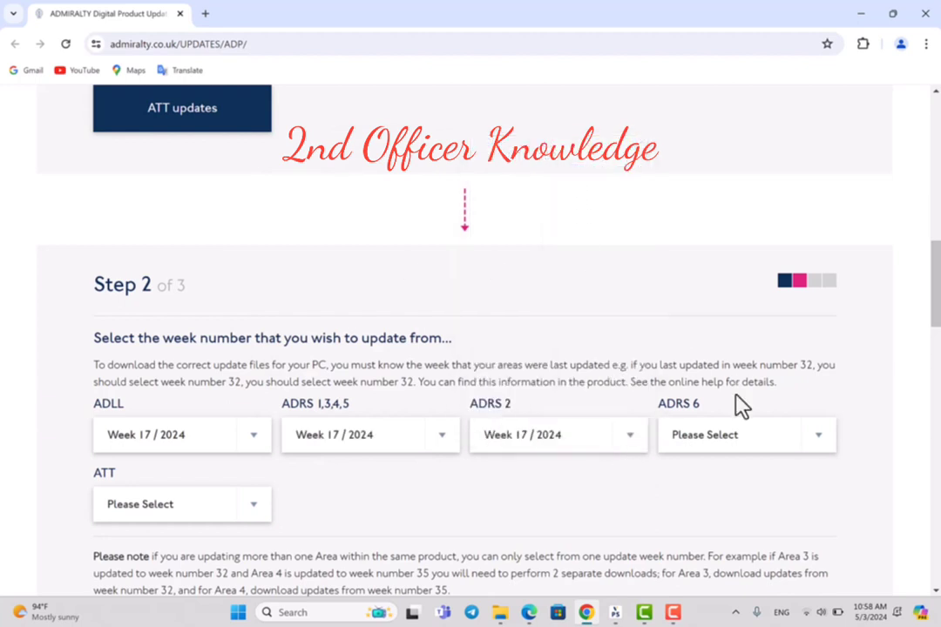
pyautogui.click(817, 438)
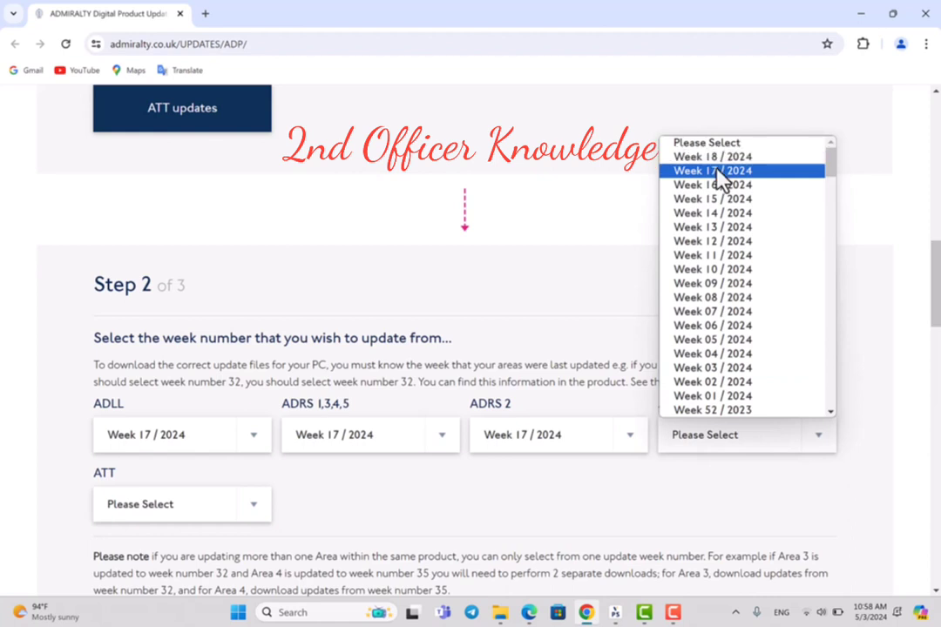
pyautogui.click(717, 173)
pyautogui.click(253, 504)
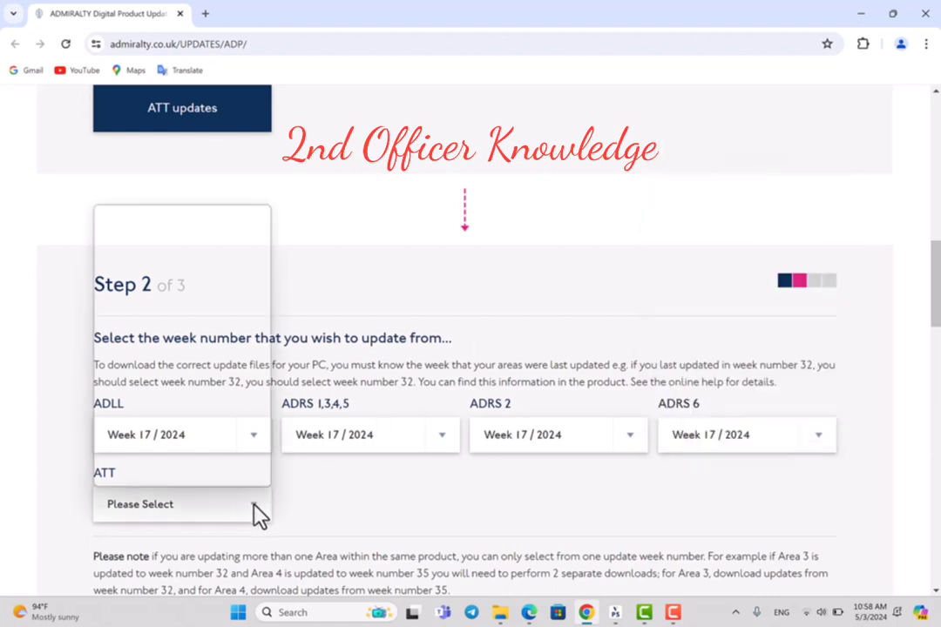
pyautogui.click(165, 240)
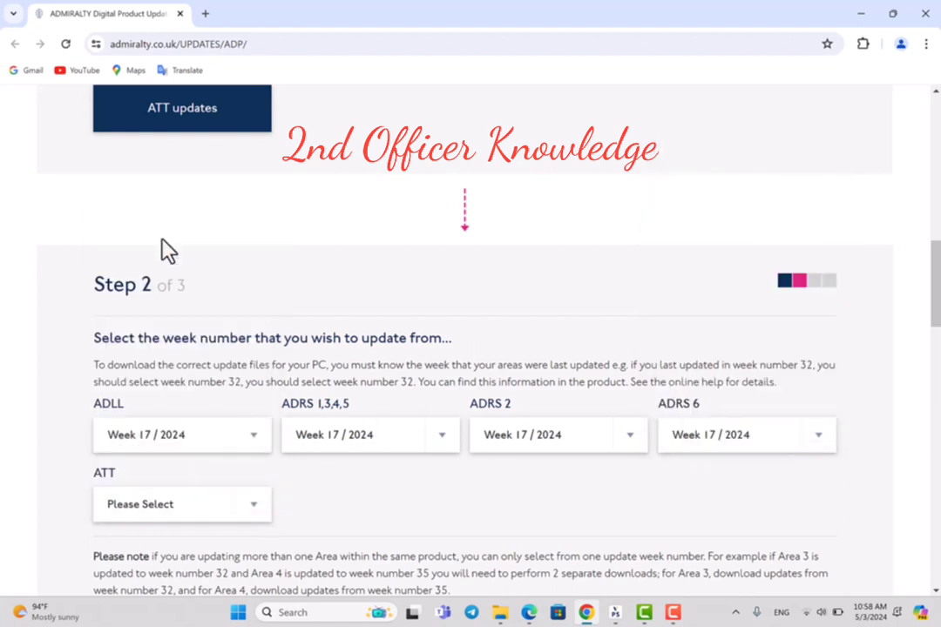
# Select all areas on the ADLL, ADRS 1,3,4,5, ADRS 2, ADRS 6 and TotalTide update maps in Step 3 and submit the update request.
pyautogui.scroll(-2, 296, 333)
pyautogui.scroll(-4, 296, 333)
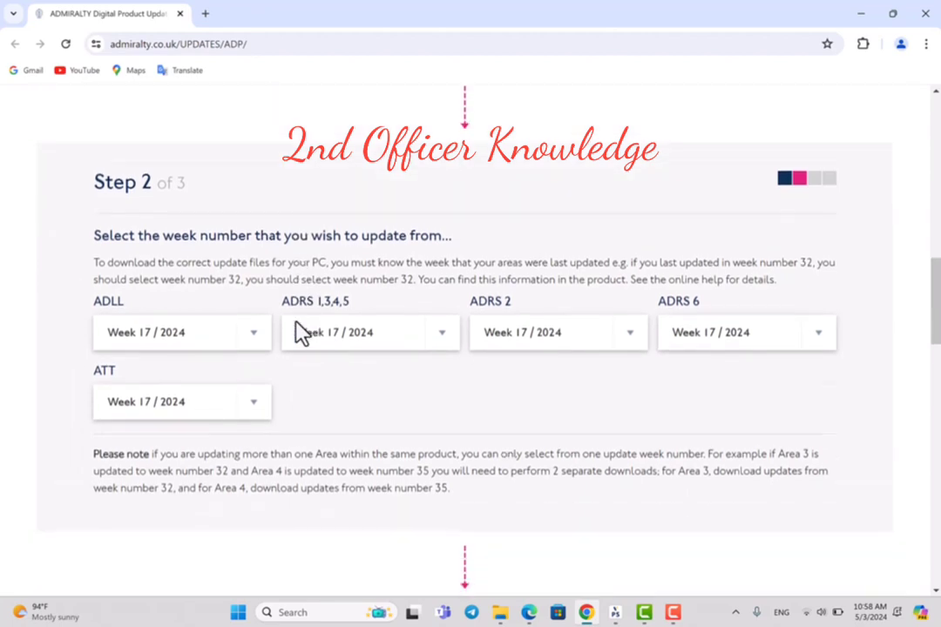
pyautogui.scroll(-2, 294, 322)
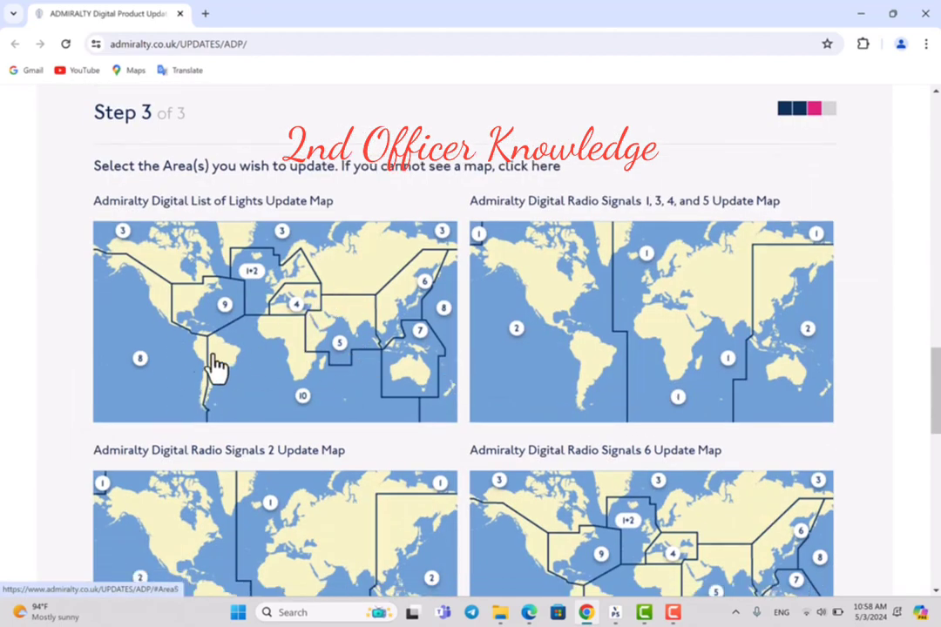
pyautogui.click(173, 378)
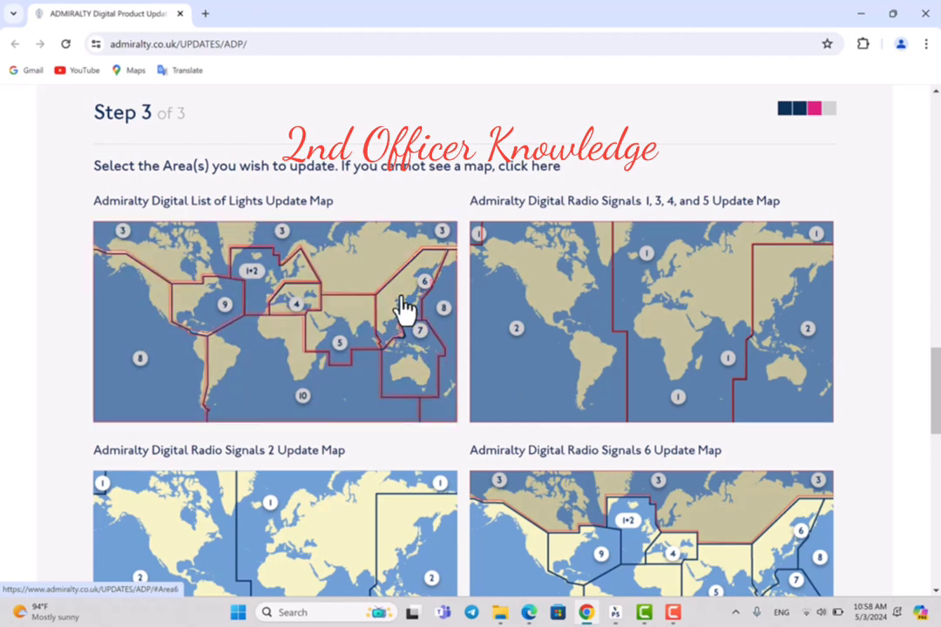
pyautogui.scroll(-1, 431, 425)
pyautogui.scroll(-2, 431, 425)
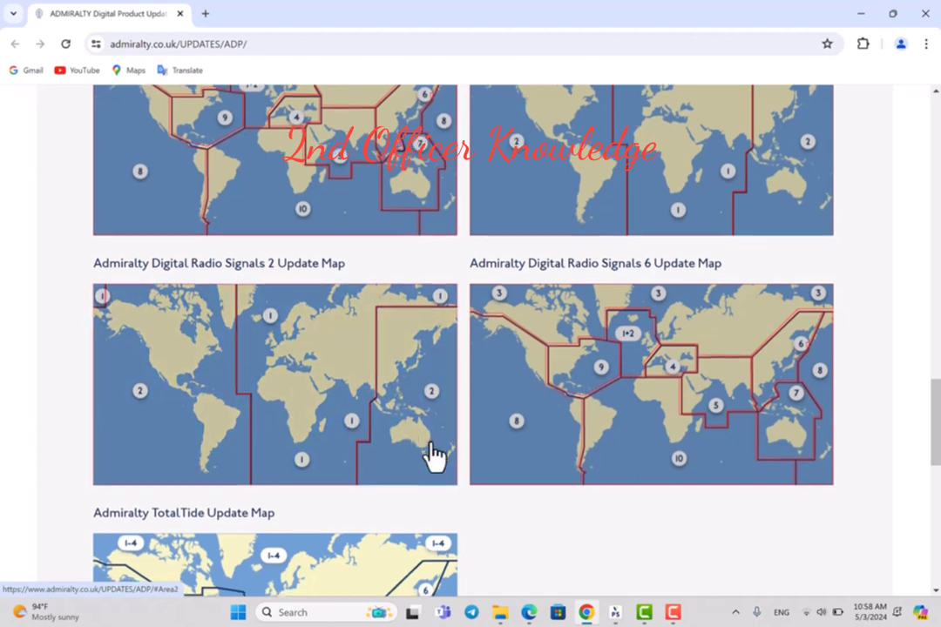
pyautogui.scroll(-3, 410, 458)
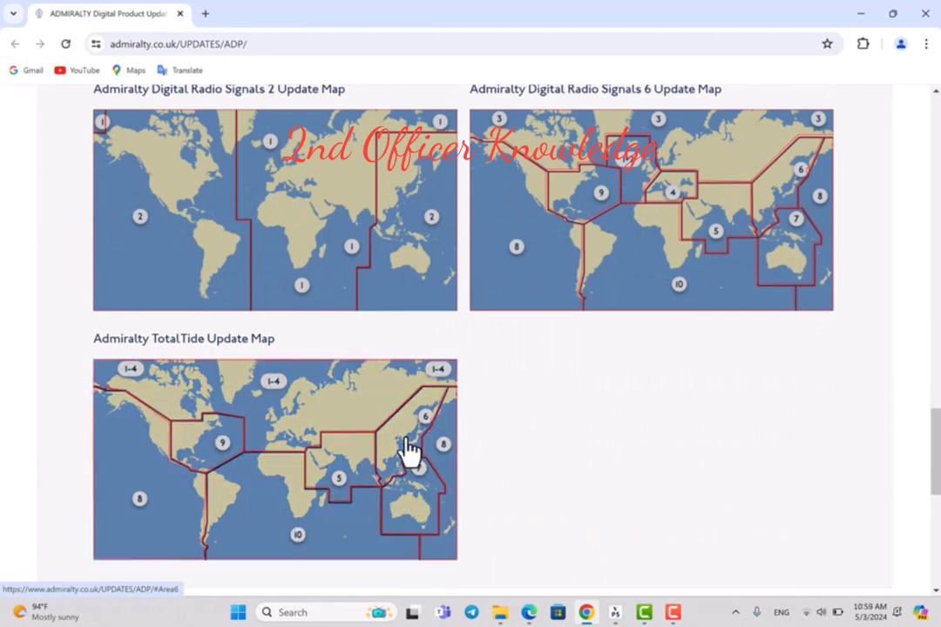
pyautogui.scroll(-4, 682, 475)
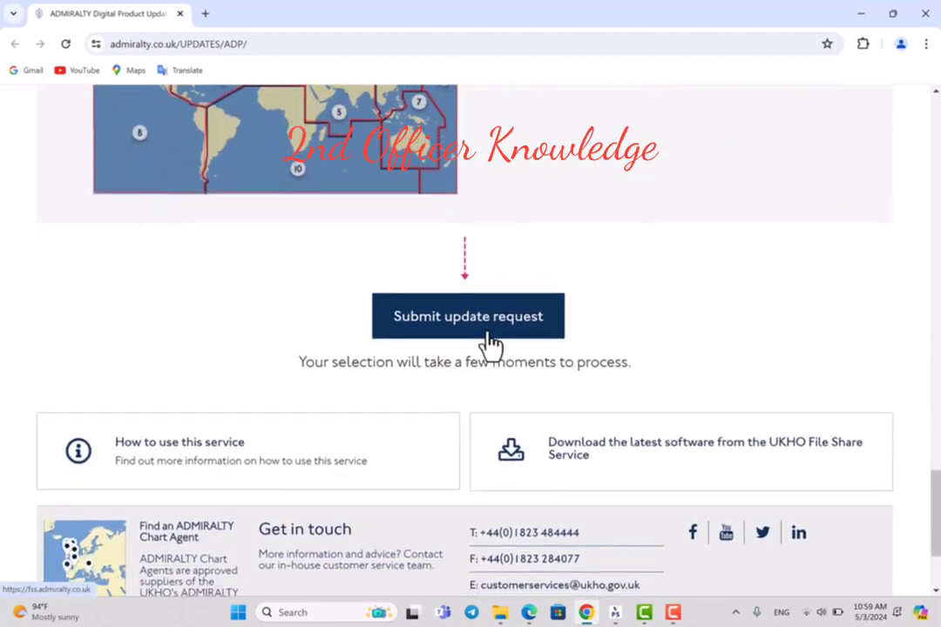
pyautogui.click(468, 322)
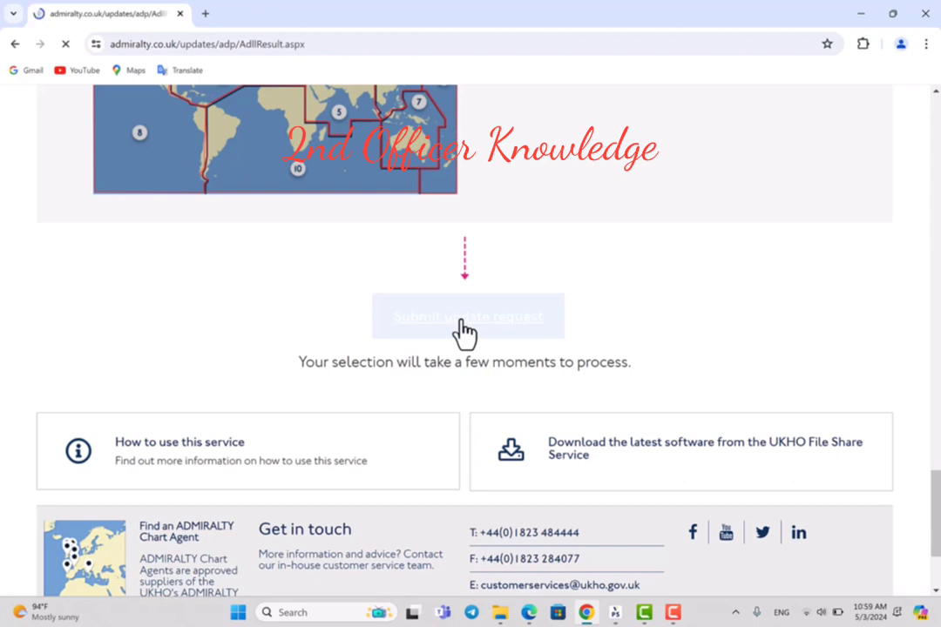
# Examine the results page for the week range and update files offered for ADLL, ADRS1345, ADRS2, ADRS6, ATT and ADLL and ADRS combined.
pyautogui.scroll(-3, 466, 333)
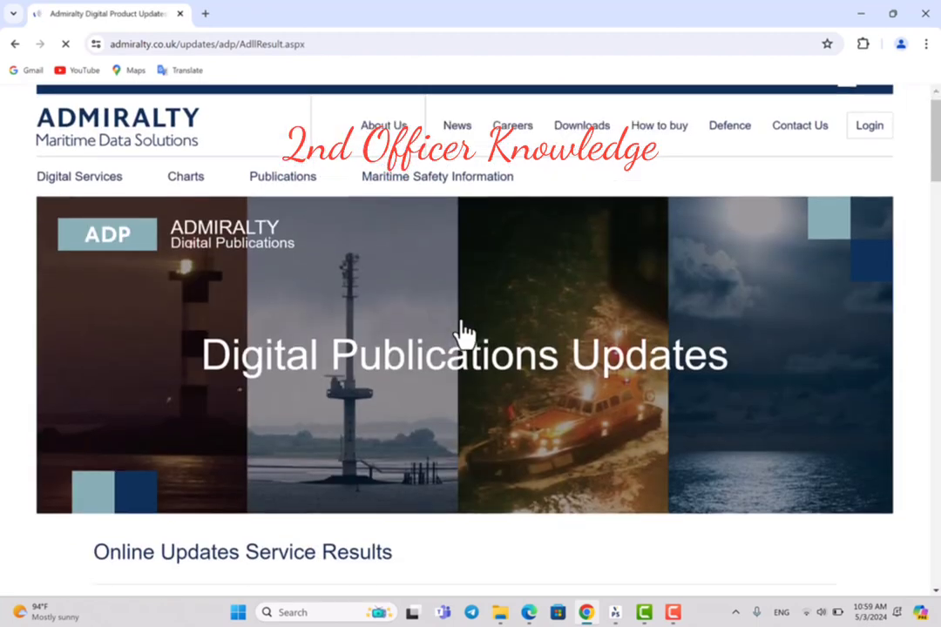
pyautogui.scroll(-3, 465, 333)
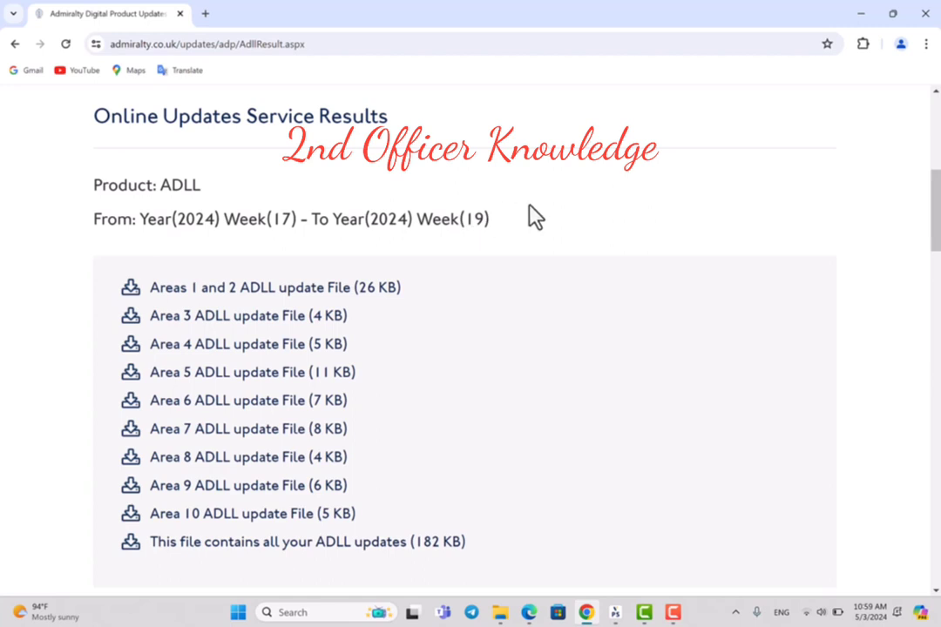
pyautogui.scroll(-3, 535, 217)
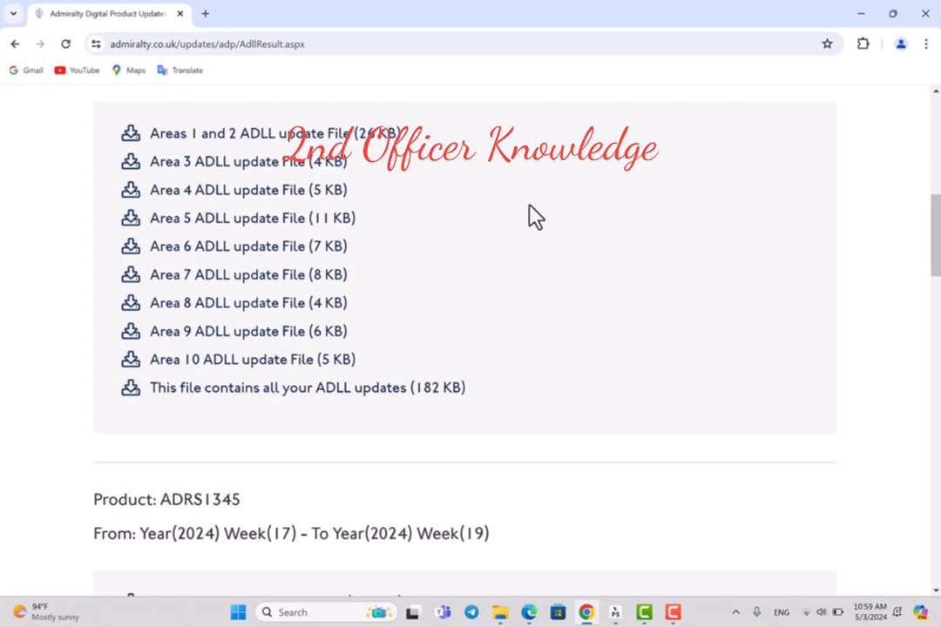
pyautogui.scroll(-4, 535, 216)
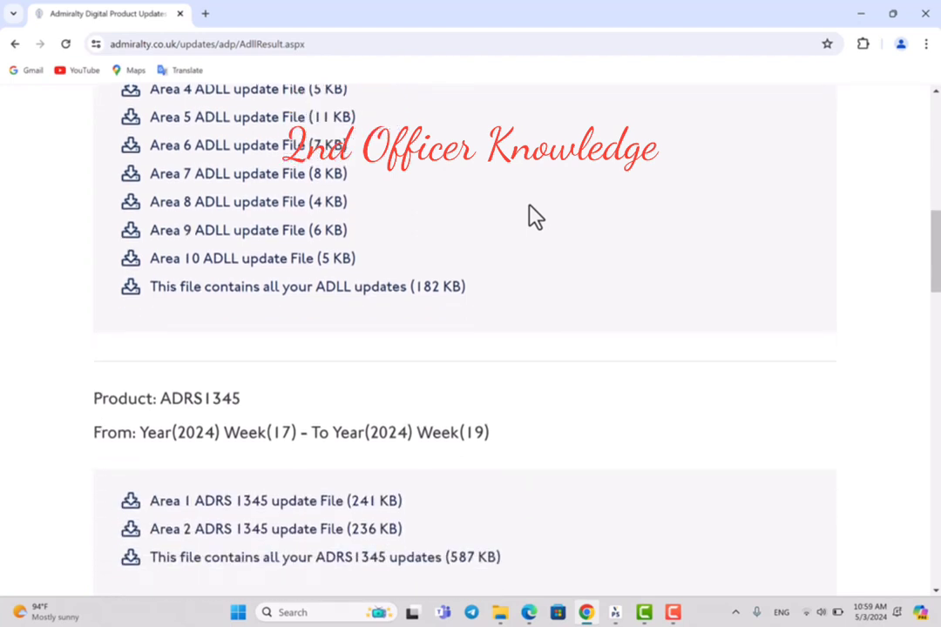
pyautogui.scroll(-6, 535, 216)
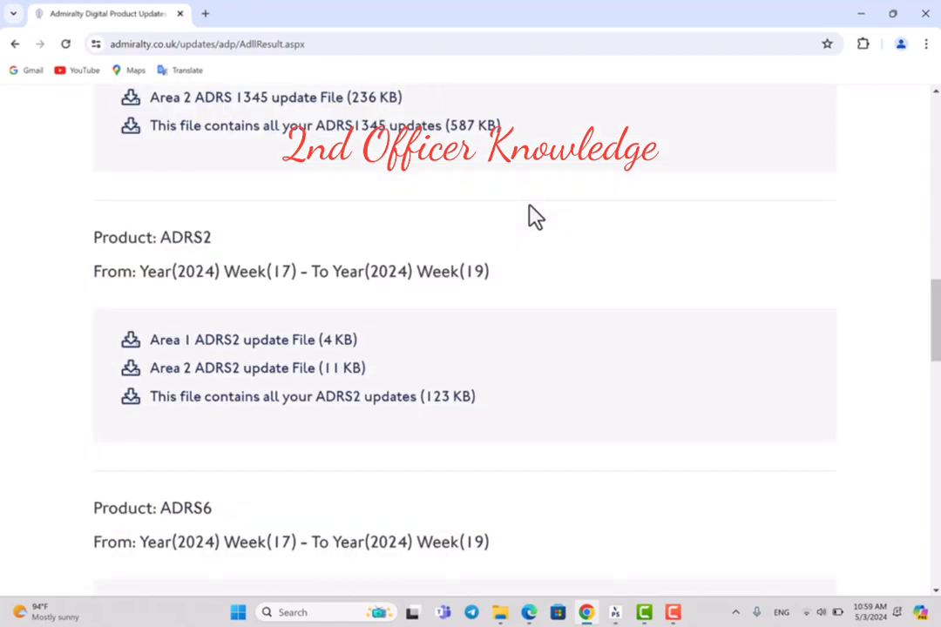
pyautogui.scroll(-4, 535, 216)
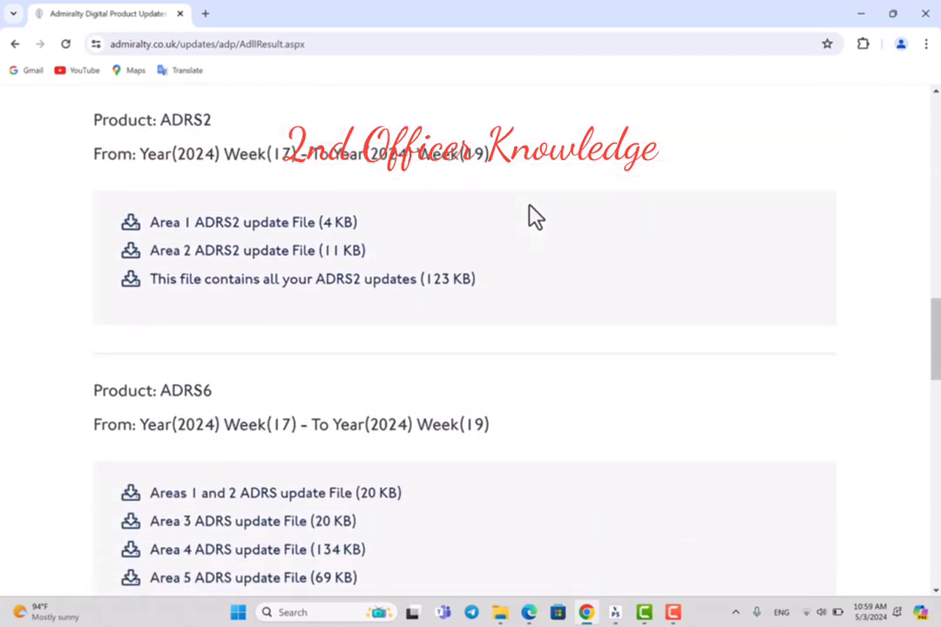
pyautogui.scroll(-15, 535, 216)
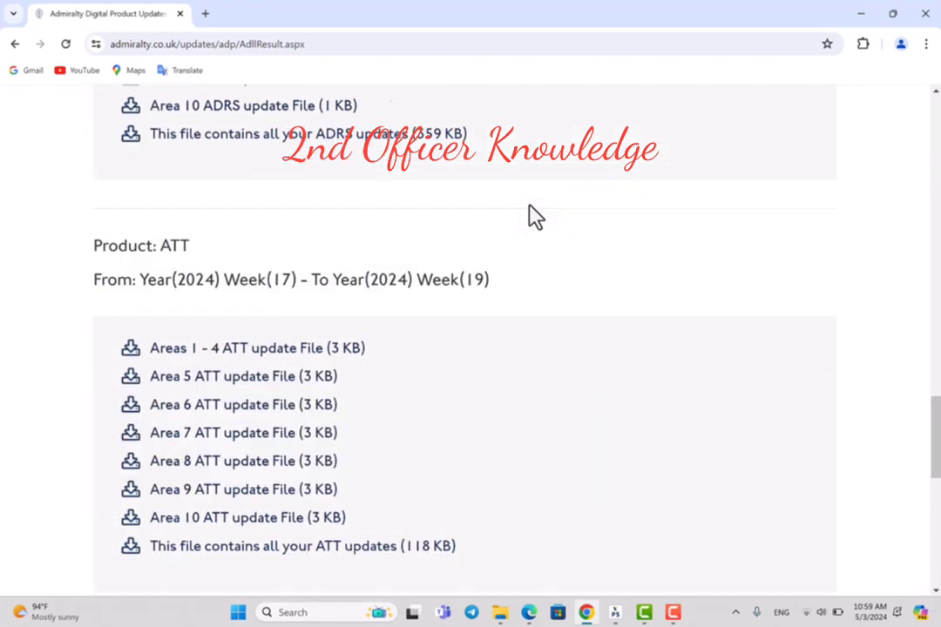
pyautogui.scroll(-4, 535, 216)
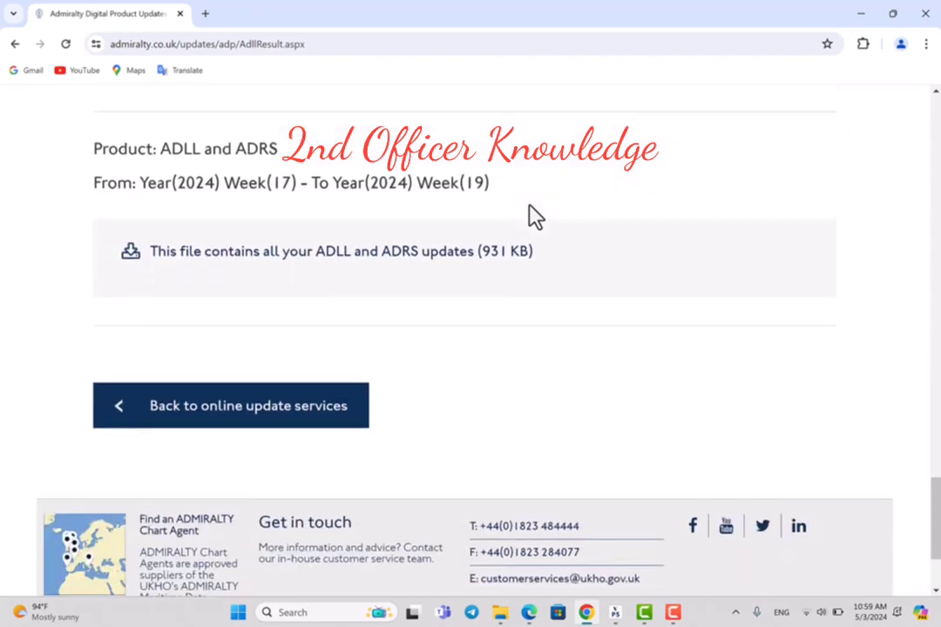
pyautogui.scroll(6, 535, 216)
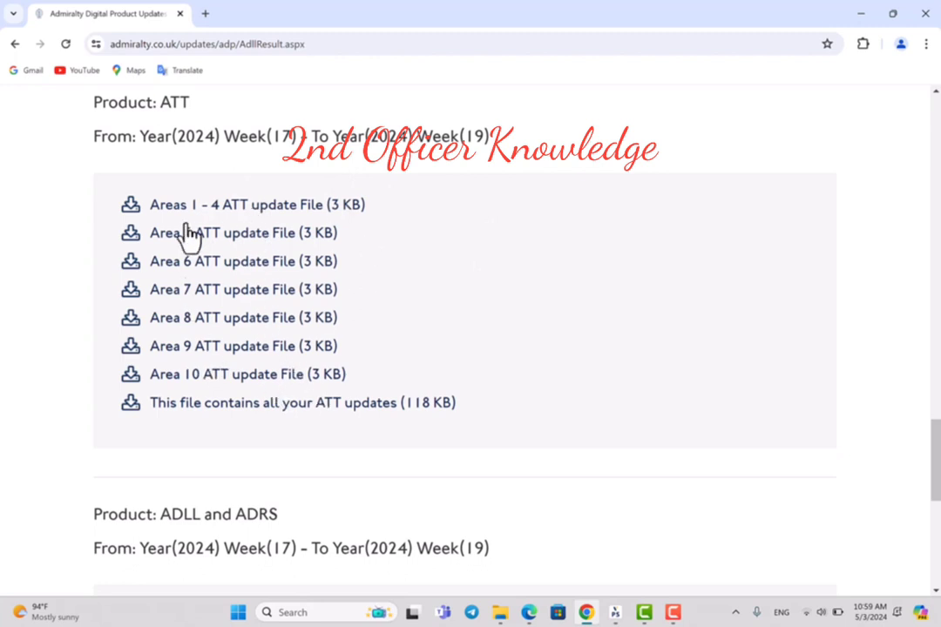
# Download the single file containing all ADLL and ADRS updates and minimise the browser window.
pyautogui.scroll(-3, 498, 357)
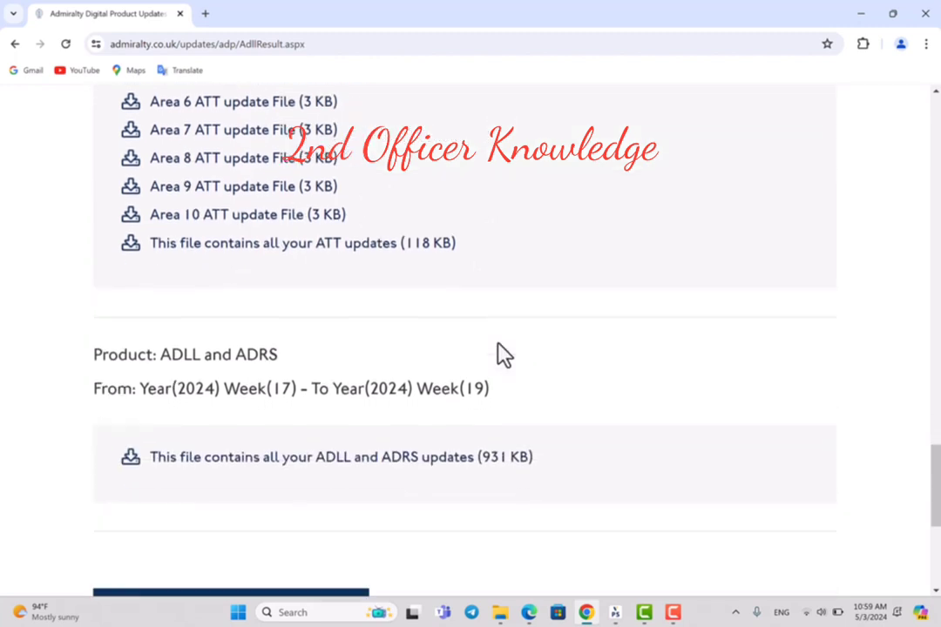
pyautogui.click(391, 456)
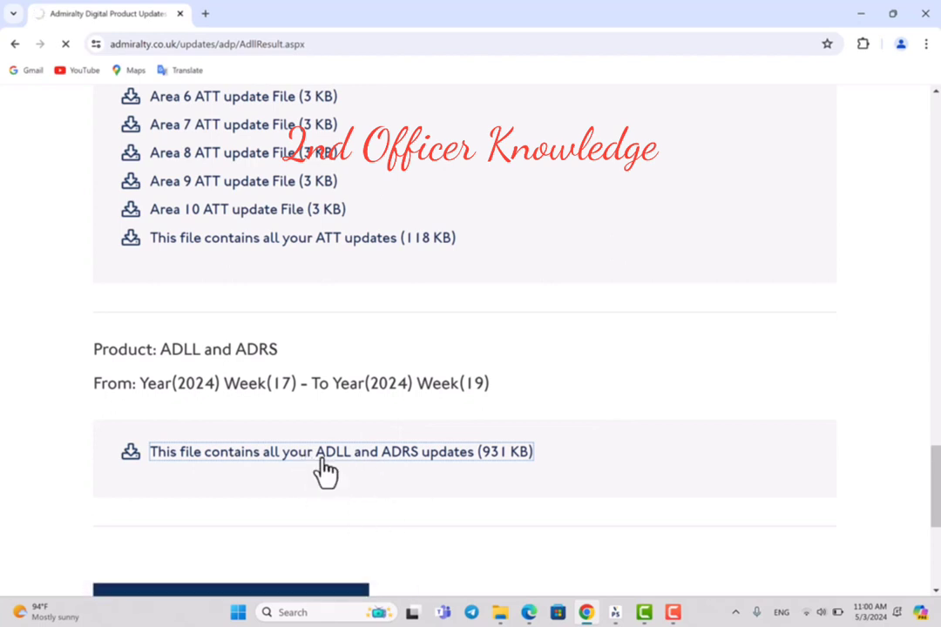
pyautogui.click(672, 614)
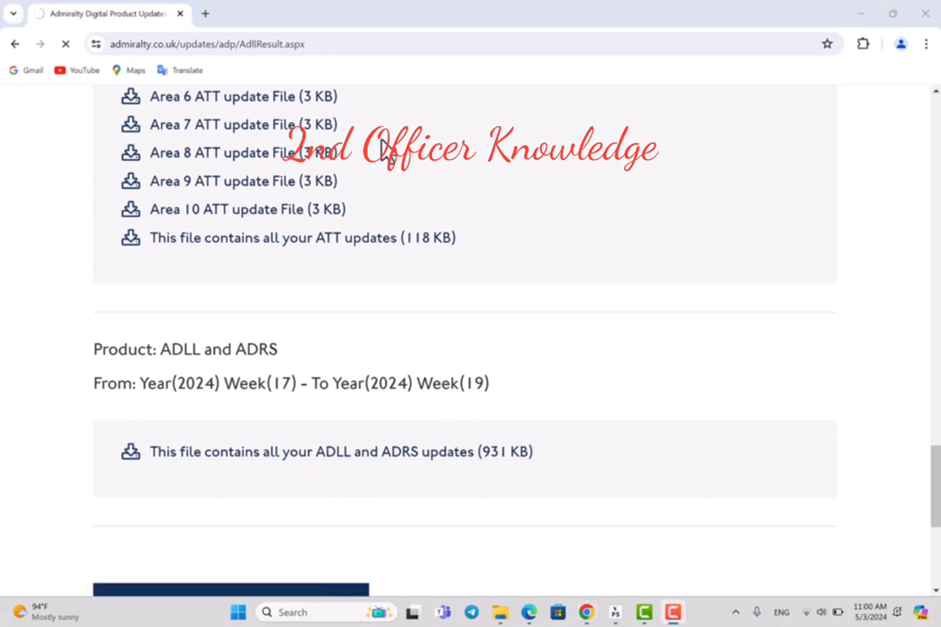
pyautogui.doubleClick(861, 18)
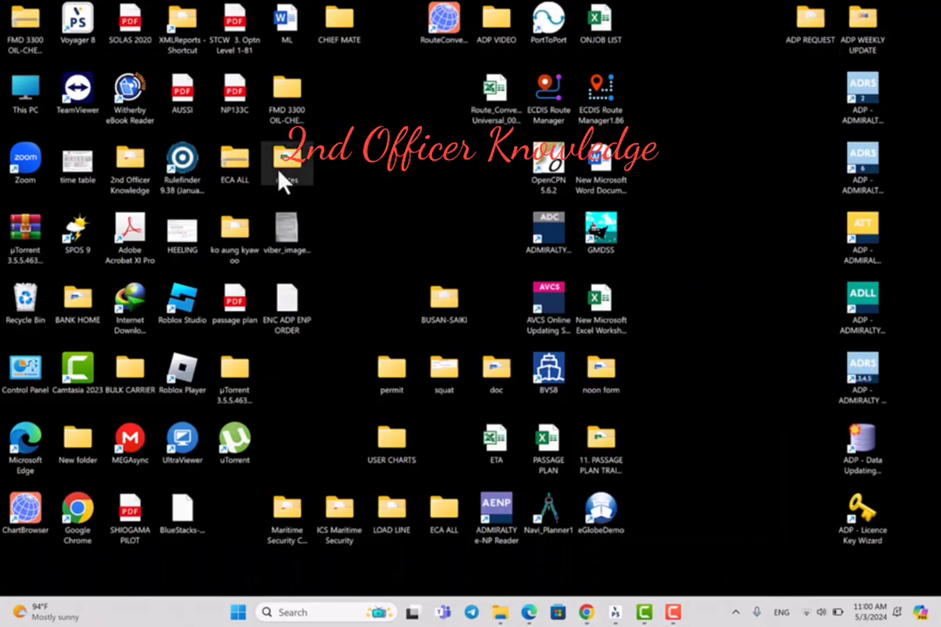
# Open the Programs folder inside Downloads in File Explorer.
pyautogui.doubleClick(26, 94)
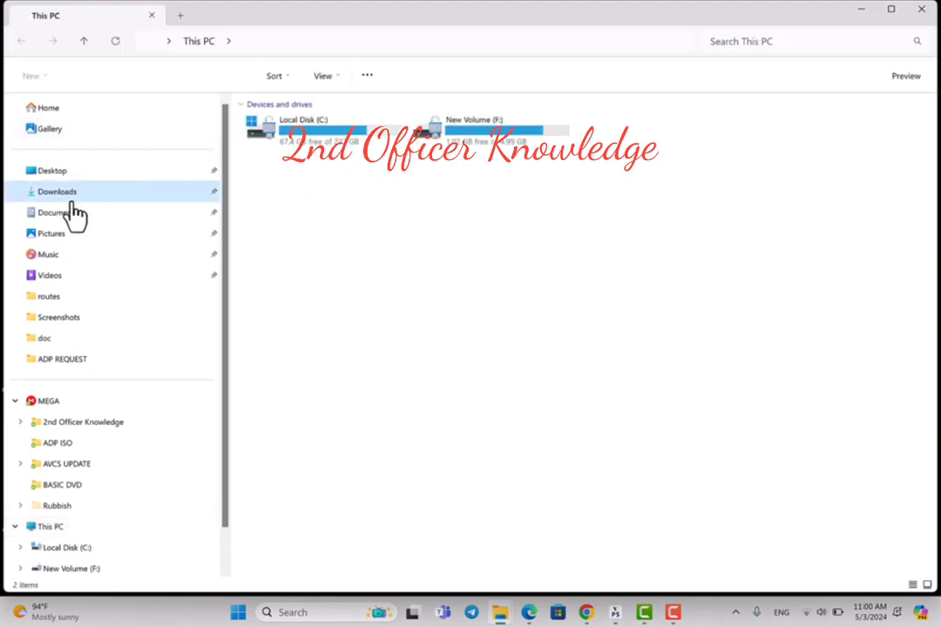
pyautogui.click(73, 197)
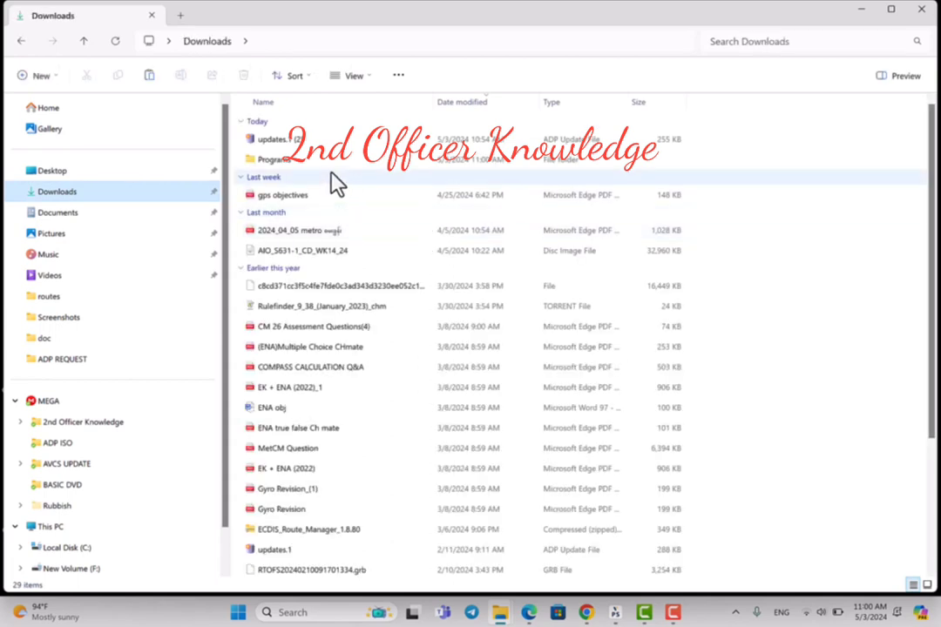
pyautogui.click(282, 165)
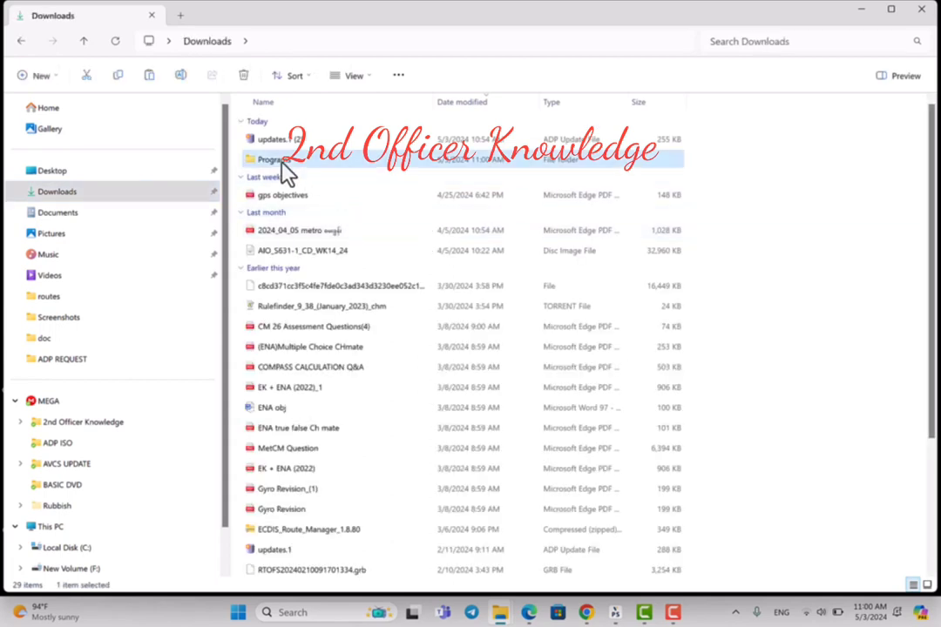
pyautogui.doubleClick(282, 164)
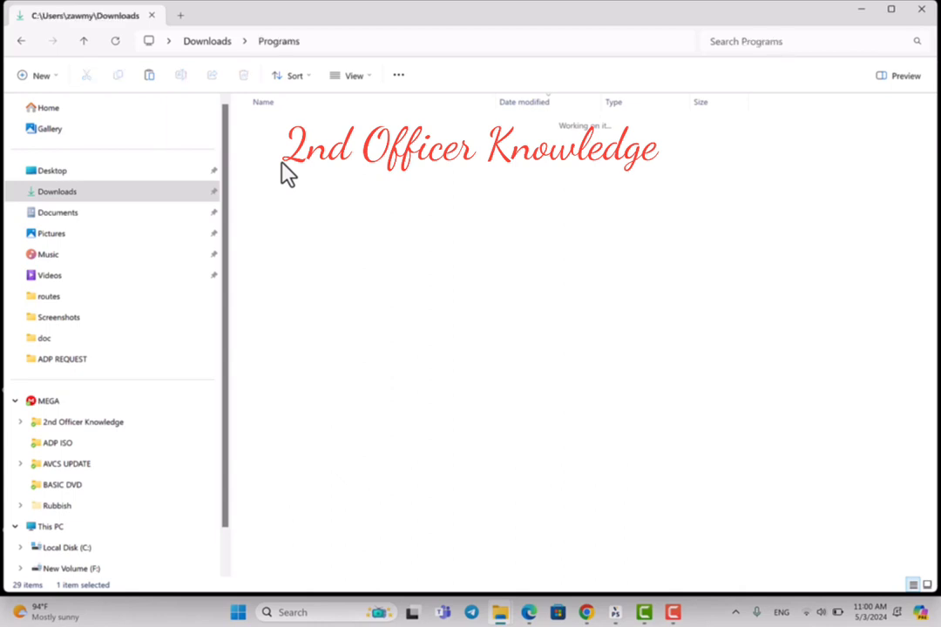
# Extract the downloaded ADLL and ADRS update file with WinRAR into its own folder inside Programs.
pyautogui.click(346, 141)
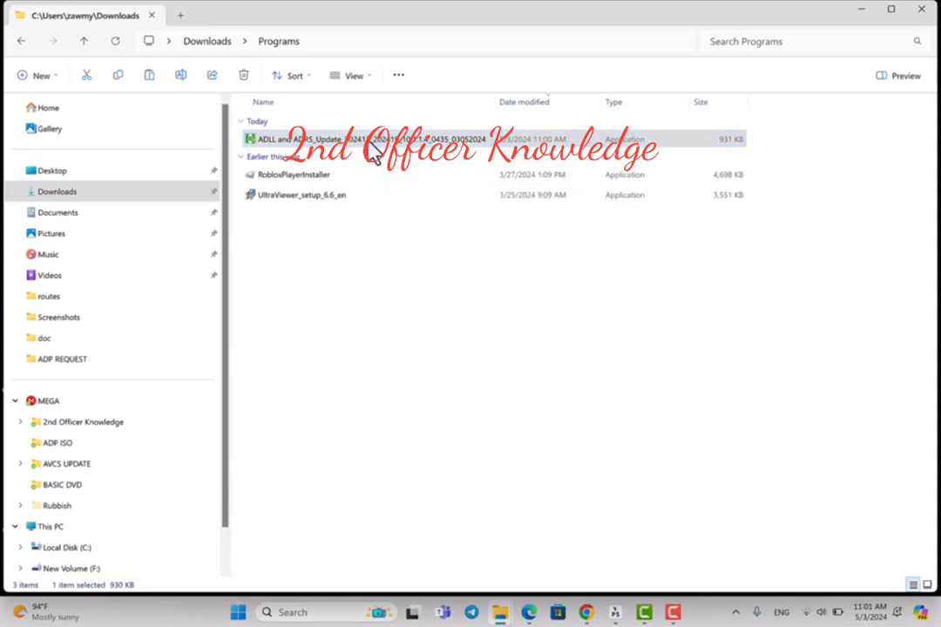
pyautogui.rightClick(374, 152)
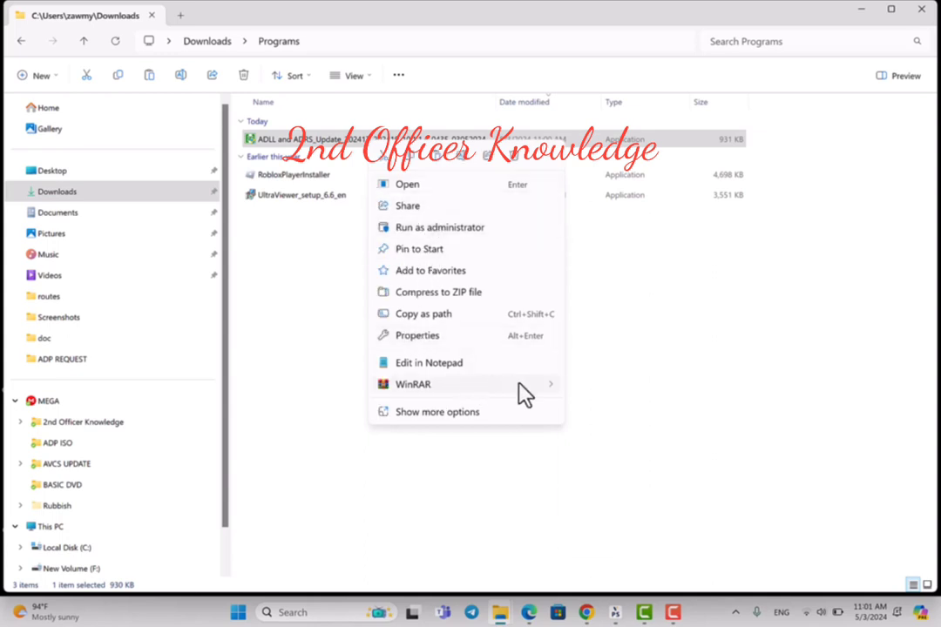
pyautogui.moveTo(523, 394)
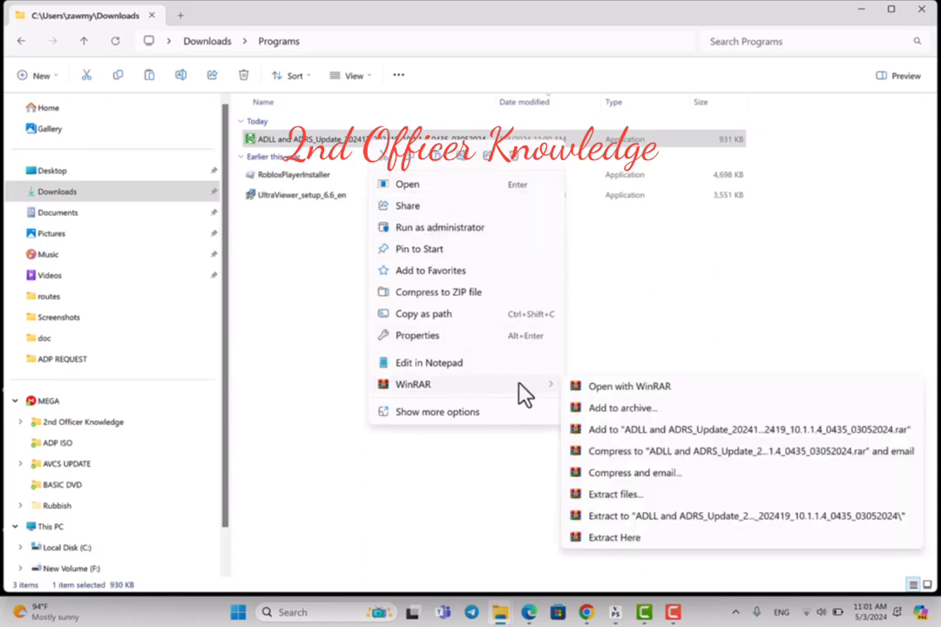
pyautogui.click(608, 495)
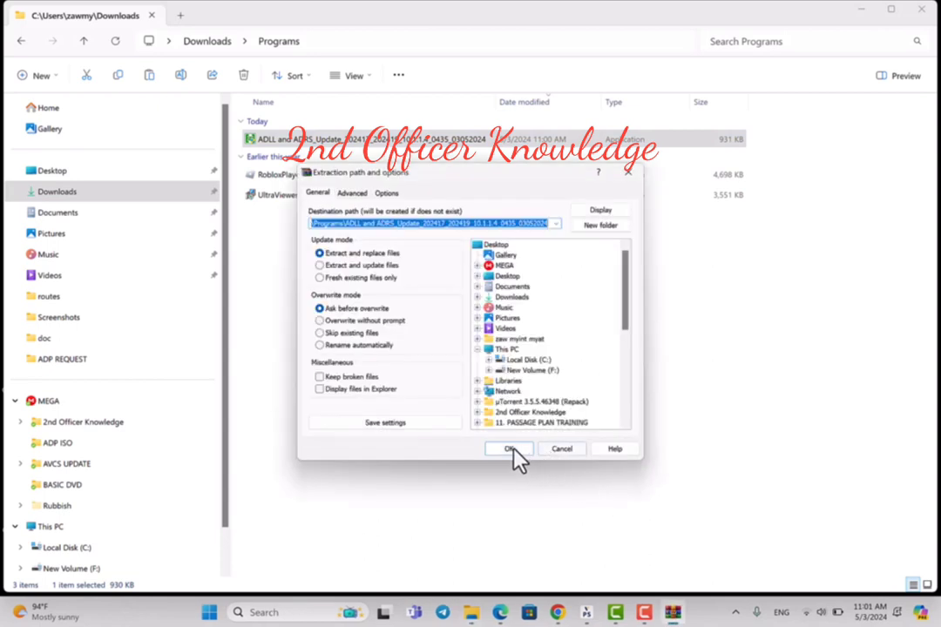
pyautogui.click(512, 449)
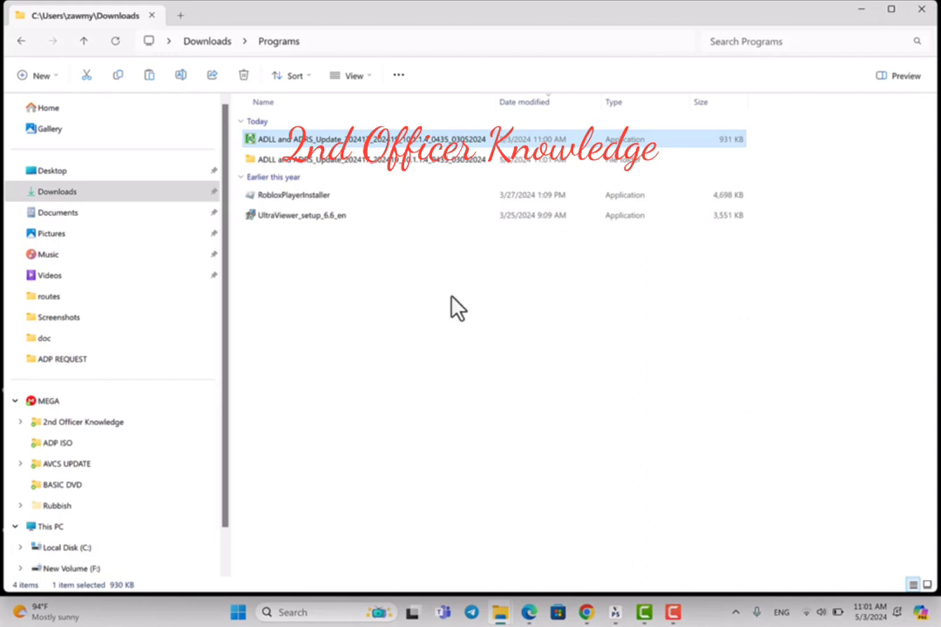
# Open the extracted ADLL and ADRS update folder and examine the area update files it contains.
pyautogui.click(342, 170)
pyautogui.doubleClick(343, 170)
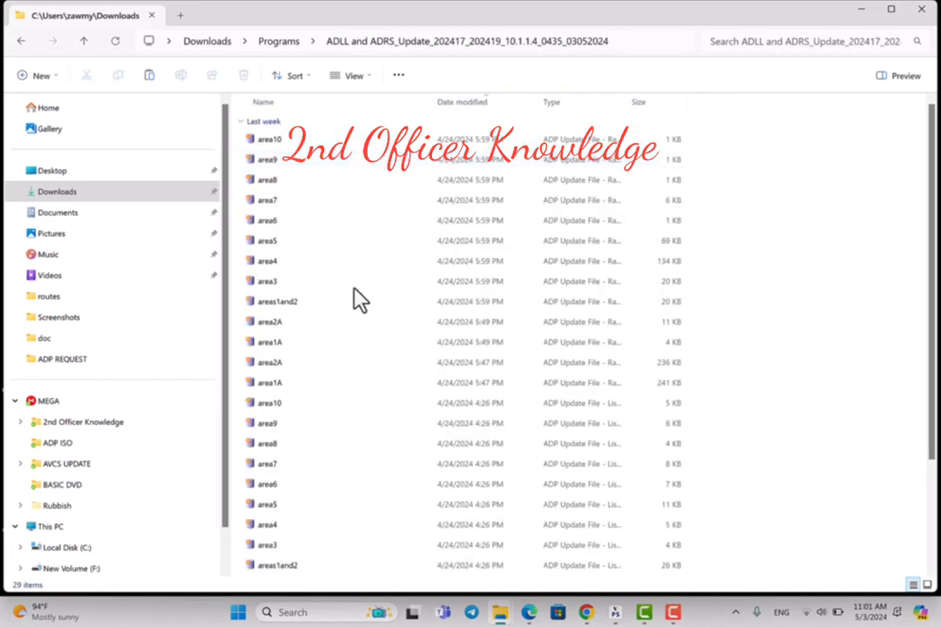
pyautogui.scroll(-1, 367, 367)
pyautogui.scroll(-2, 368, 367)
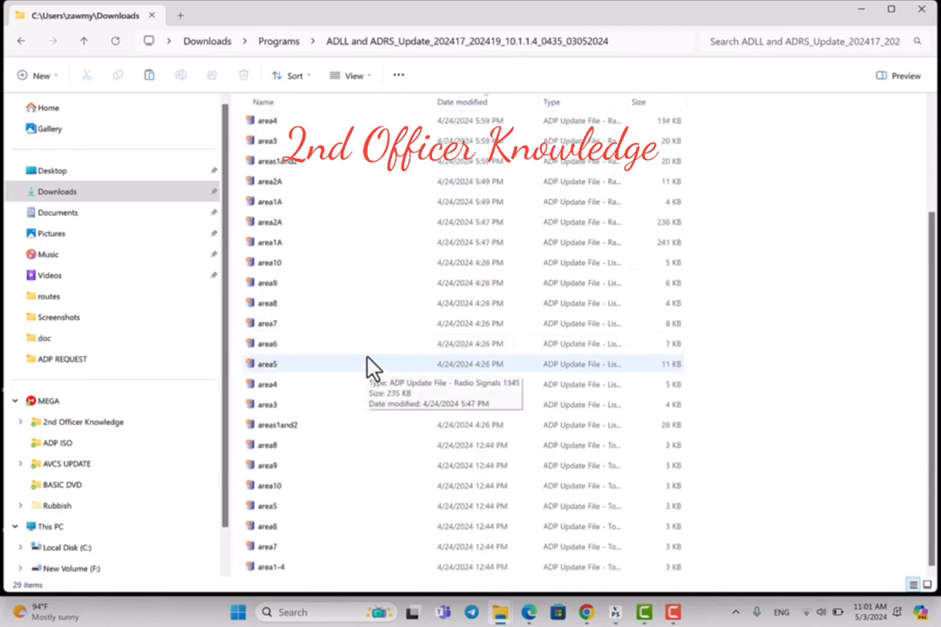
pyautogui.scroll(3, 367, 367)
pyautogui.scroll(-3, 367, 366)
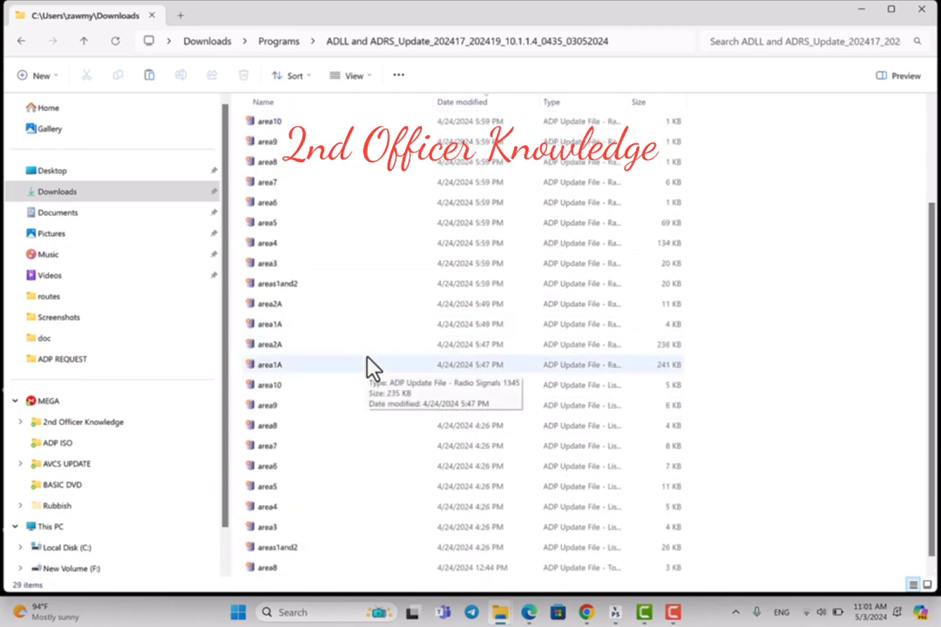
pyautogui.scroll(3, 367, 366)
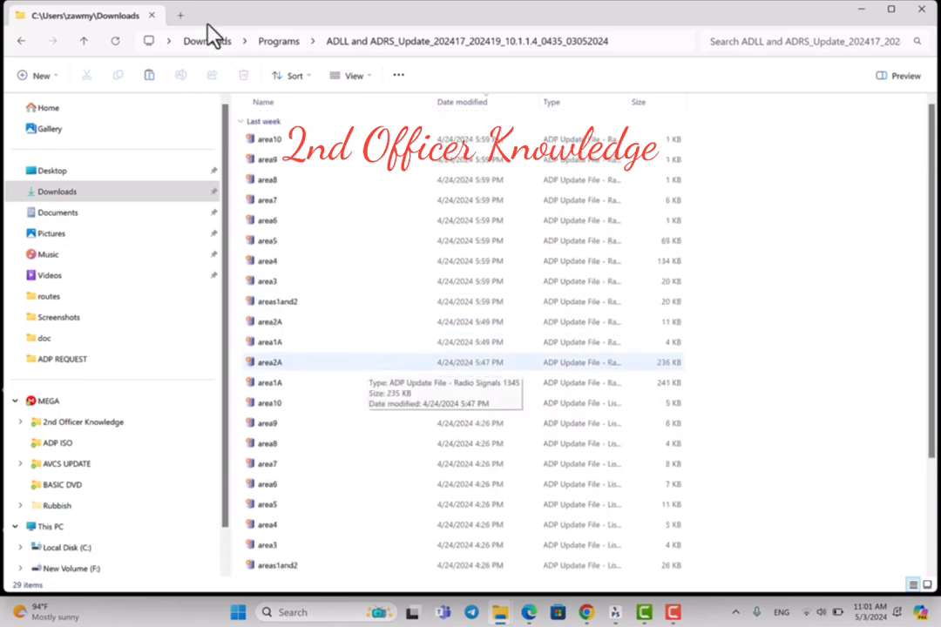
# Copy the extracted ADLL and ADRS update folder into the ADP WEEKLY UPDATE folder on the desktop.
pyautogui.click(83, 44)
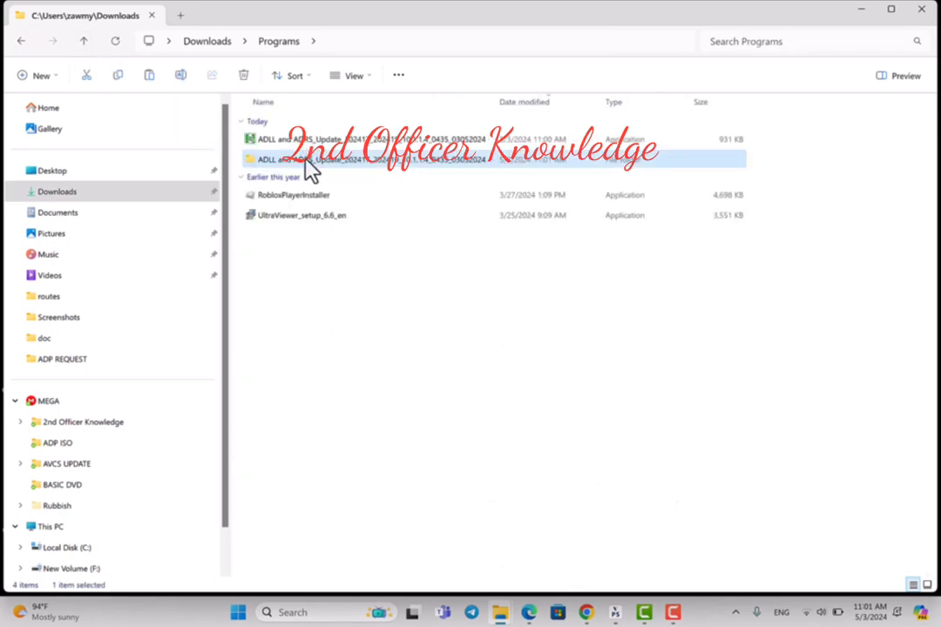
pyautogui.click(860, 11)
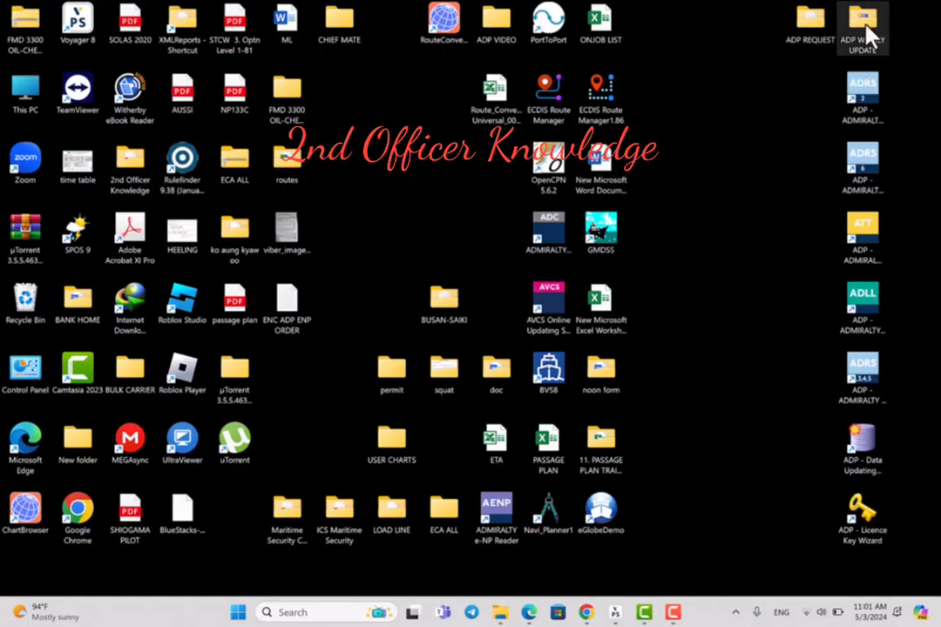
pyautogui.doubleClick(866, 28)
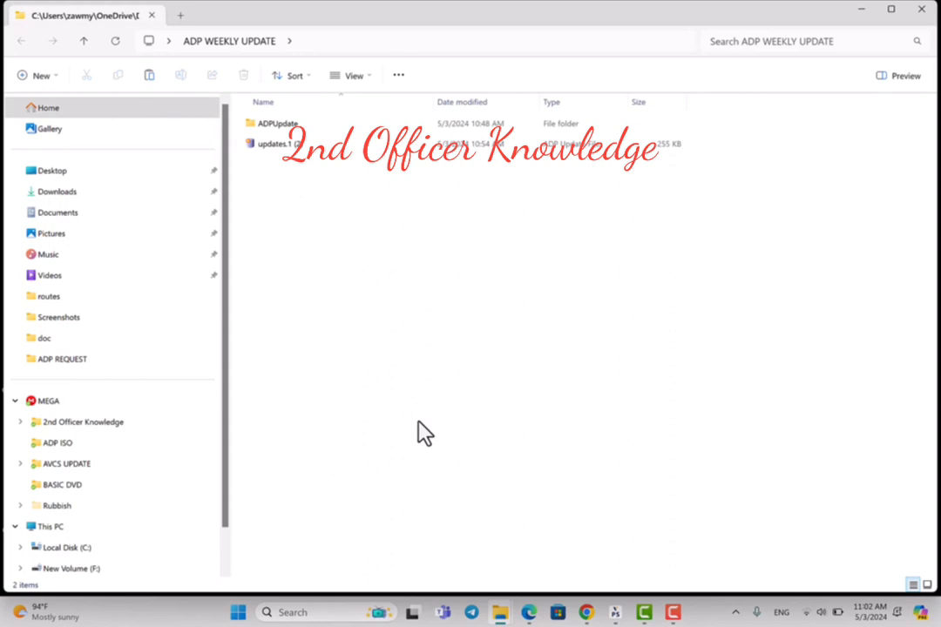
pyautogui.hotkey('ctrl', 'v')
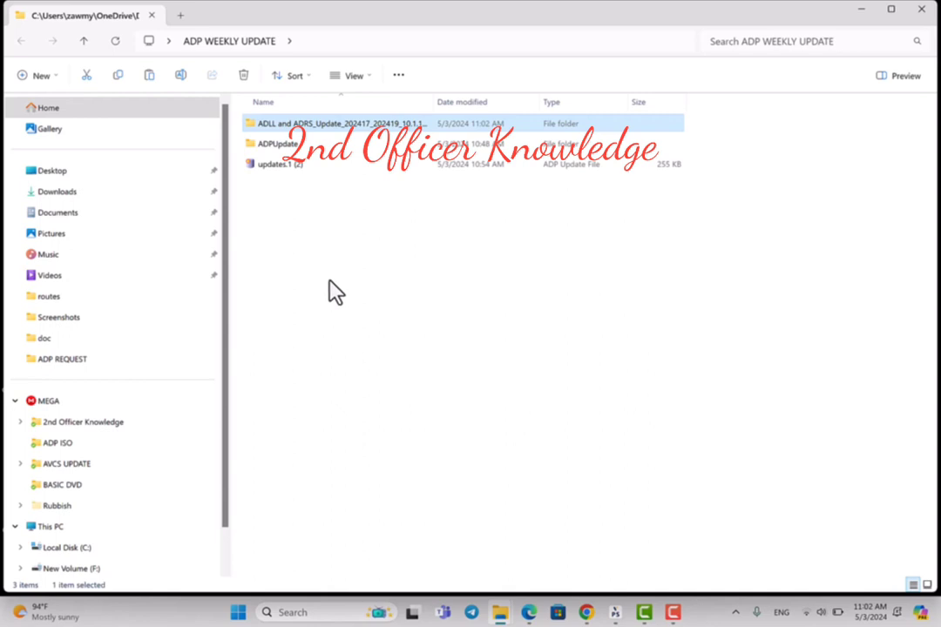
# Open the updates.1 (2) file in ADP WEEKLY UPDATE and apply its updates through the Data Updating Wizard.
pyautogui.click(284, 145)
pyautogui.click(274, 165)
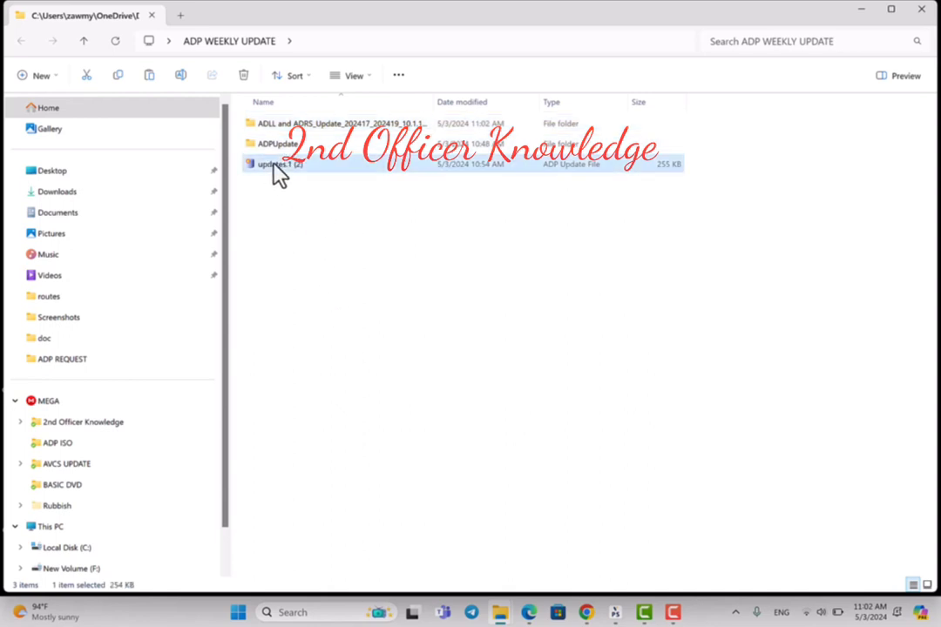
pyautogui.click(318, 124)
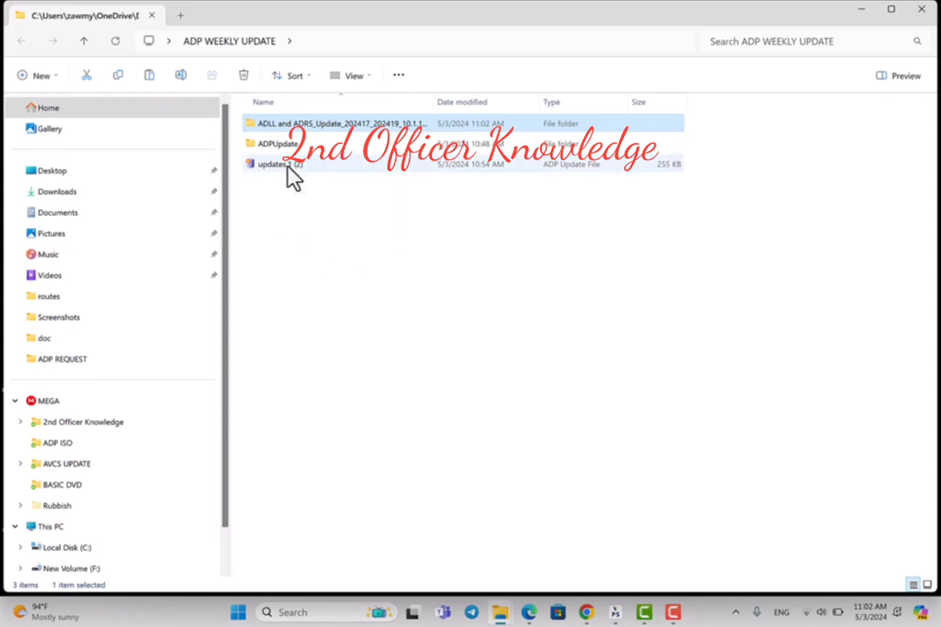
pyautogui.click(290, 174)
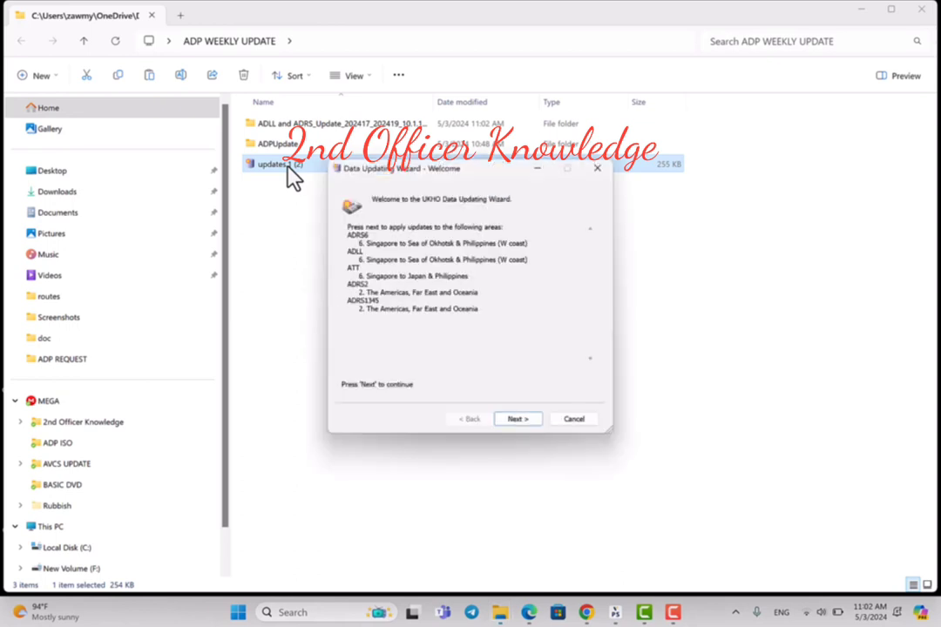
pyautogui.click(519, 420)
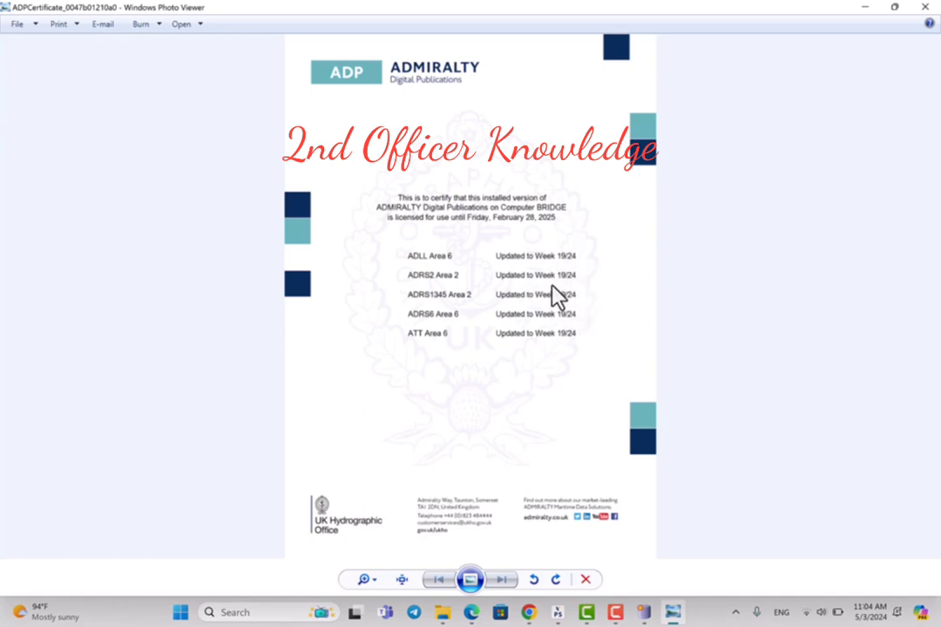
# Save a PNG copy of the update certificate in the Pictures folder, then finish the wizard and close the open windows.
pyautogui.click(16, 24)
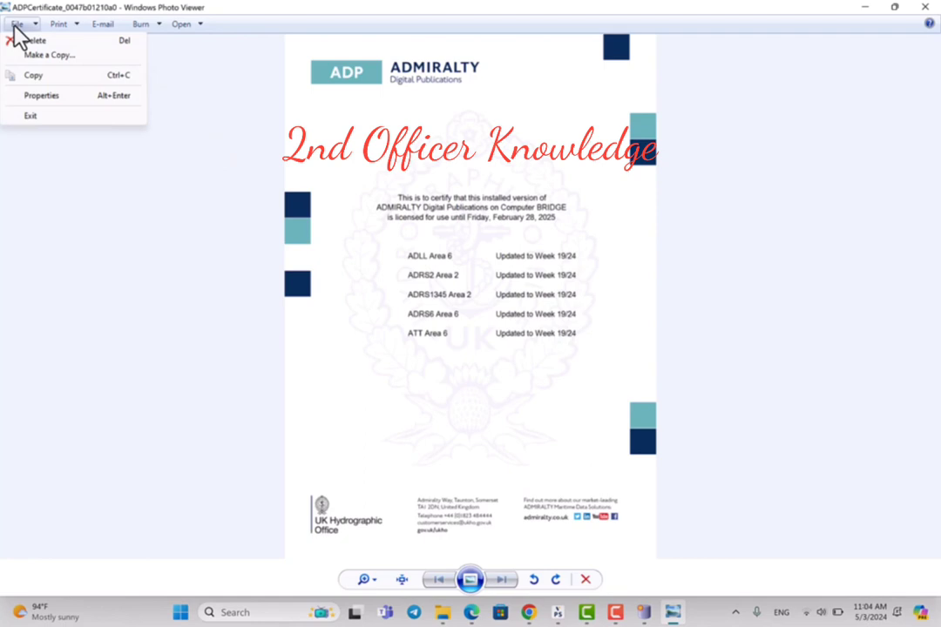
pyautogui.click(52, 56)
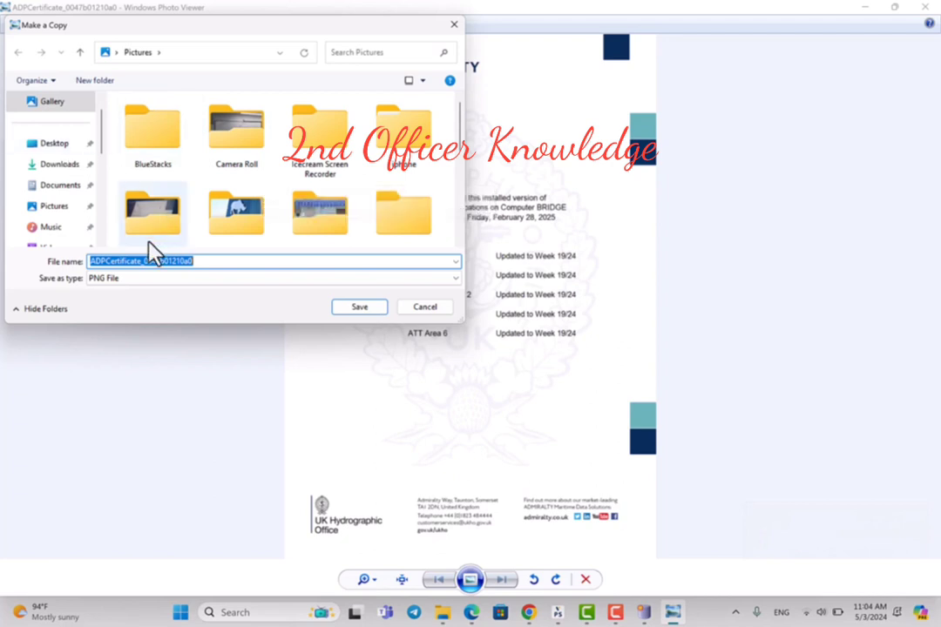
pyautogui.click(363, 311)
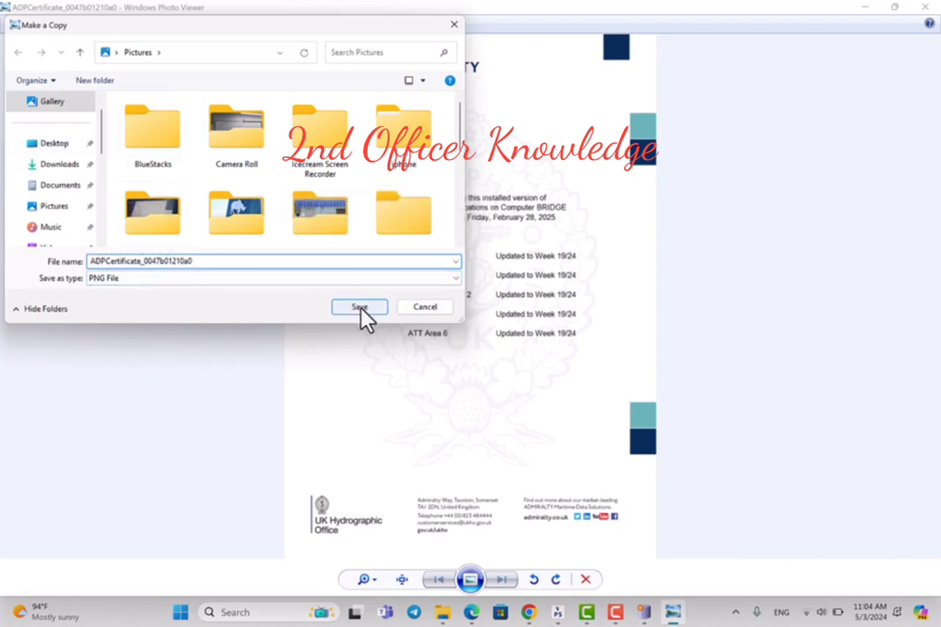
pyautogui.click(931, 14)
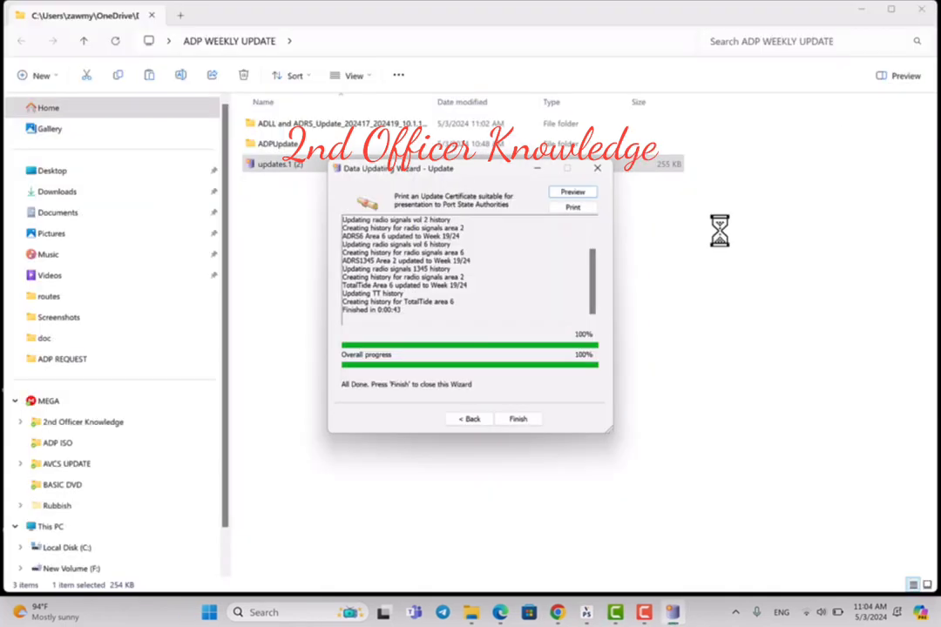
pyautogui.click(509, 418)
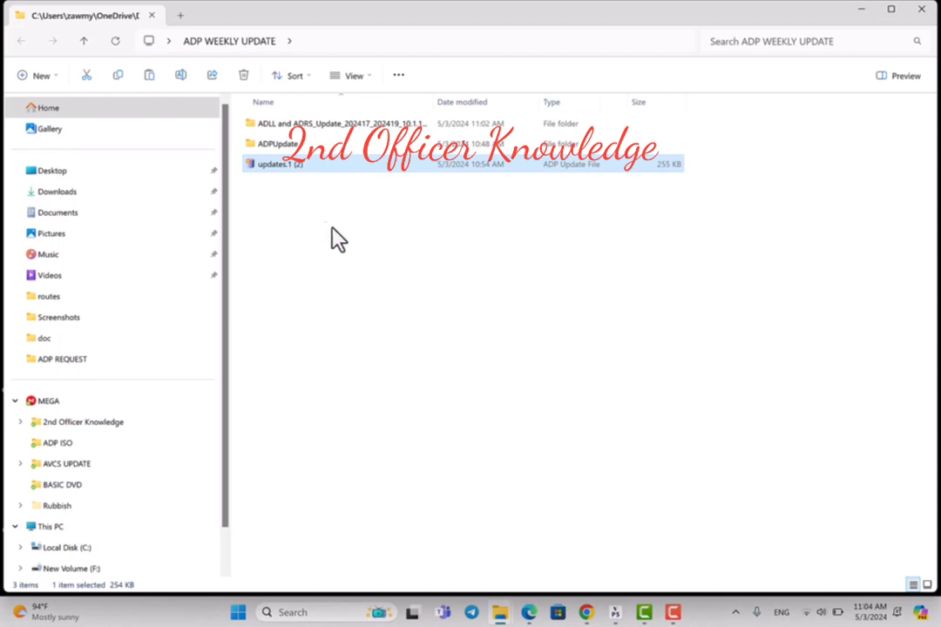
pyautogui.click(922, 10)
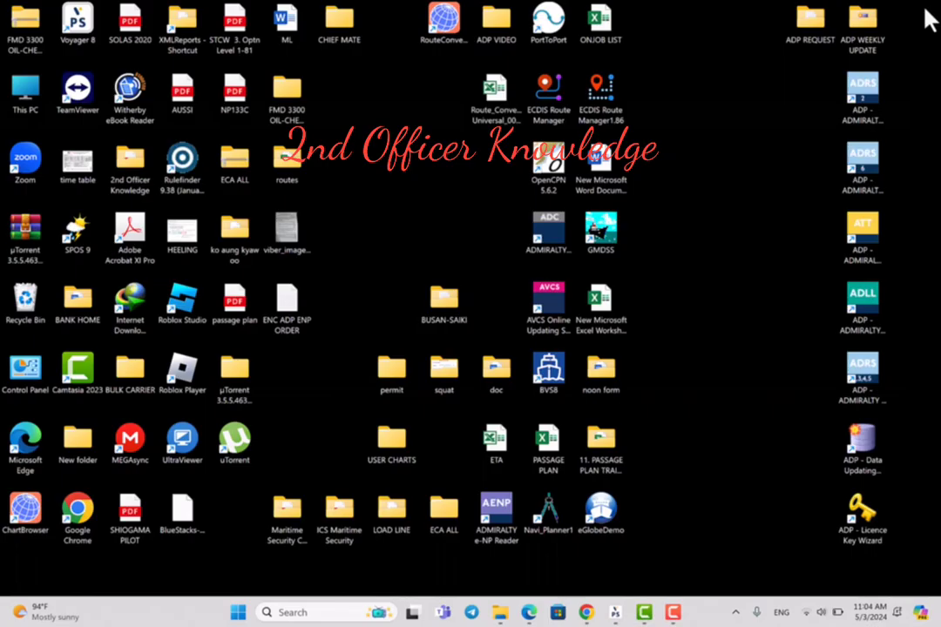
# Run the ADP Data Updating Wizard with automatic updating from the internet for all listed areas and finish it.
pyautogui.doubleClick(861, 451)
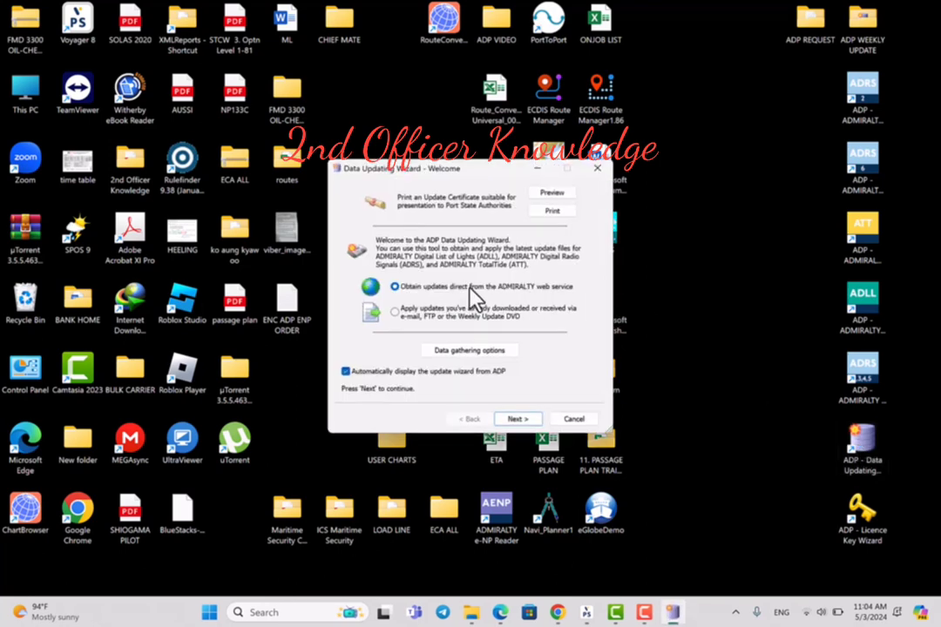
pyautogui.click(517, 419)
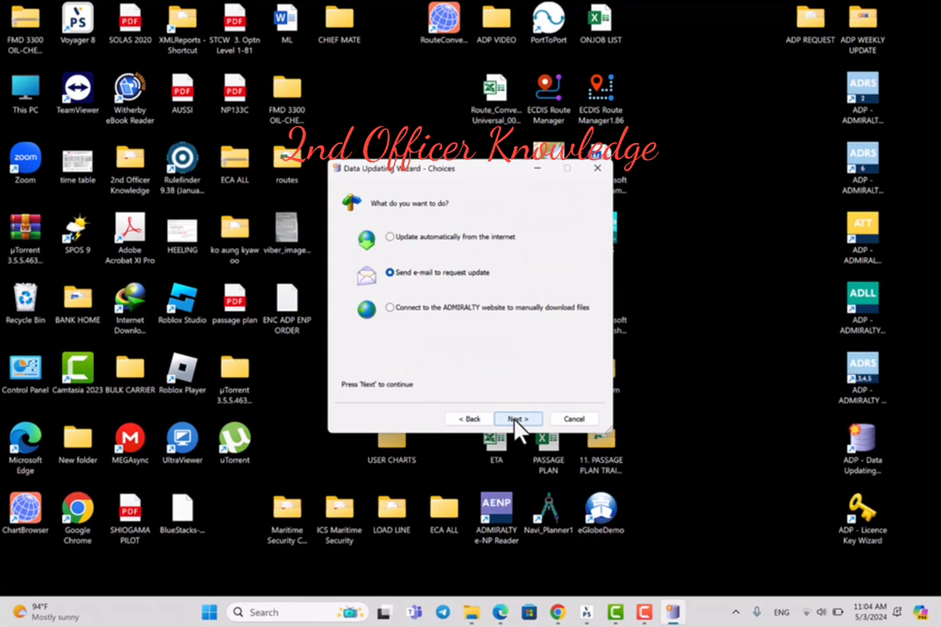
pyautogui.click(644, 613)
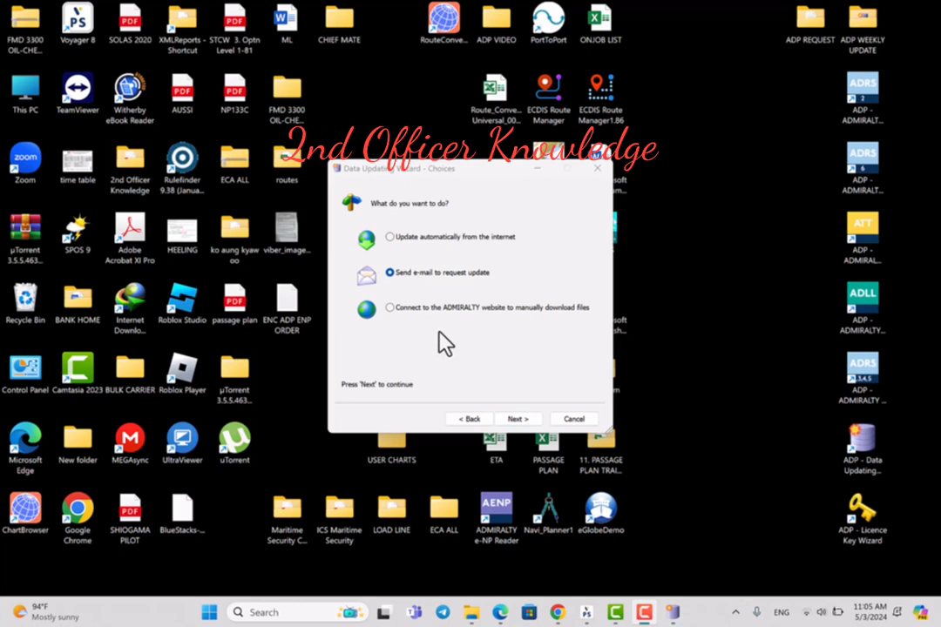
pyautogui.click(391, 238)
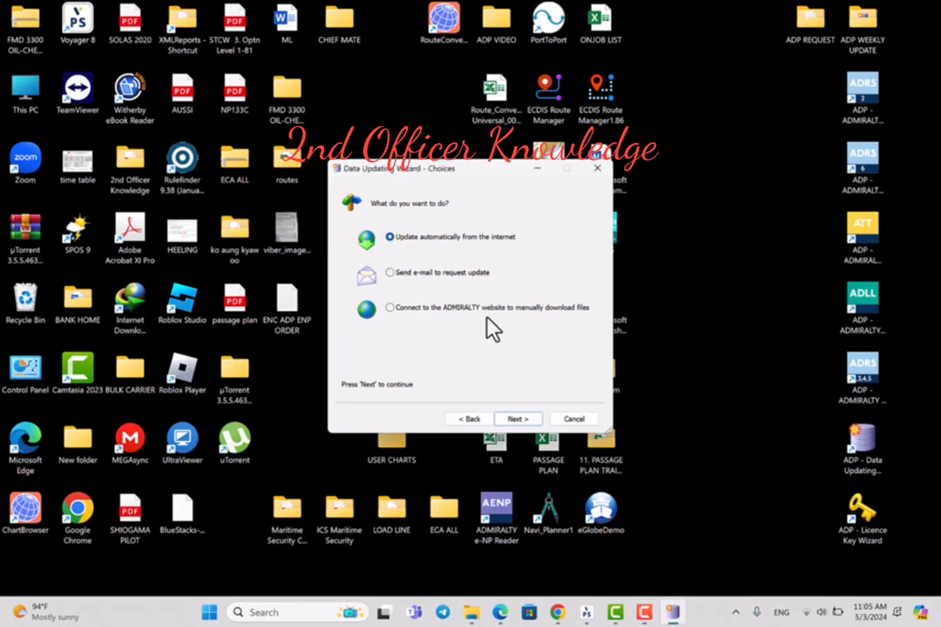
pyautogui.click(518, 419)
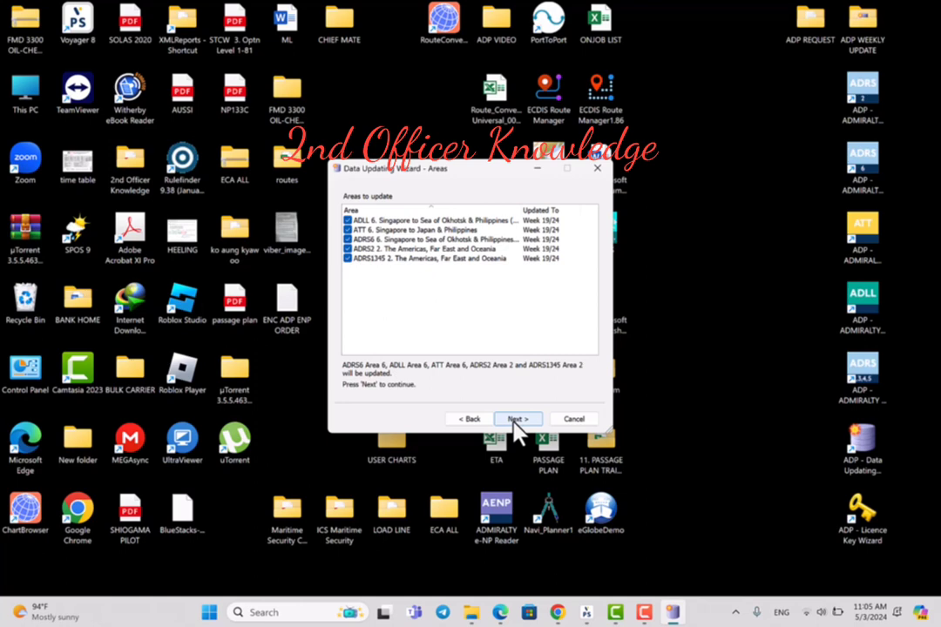
pyautogui.click(519, 419)
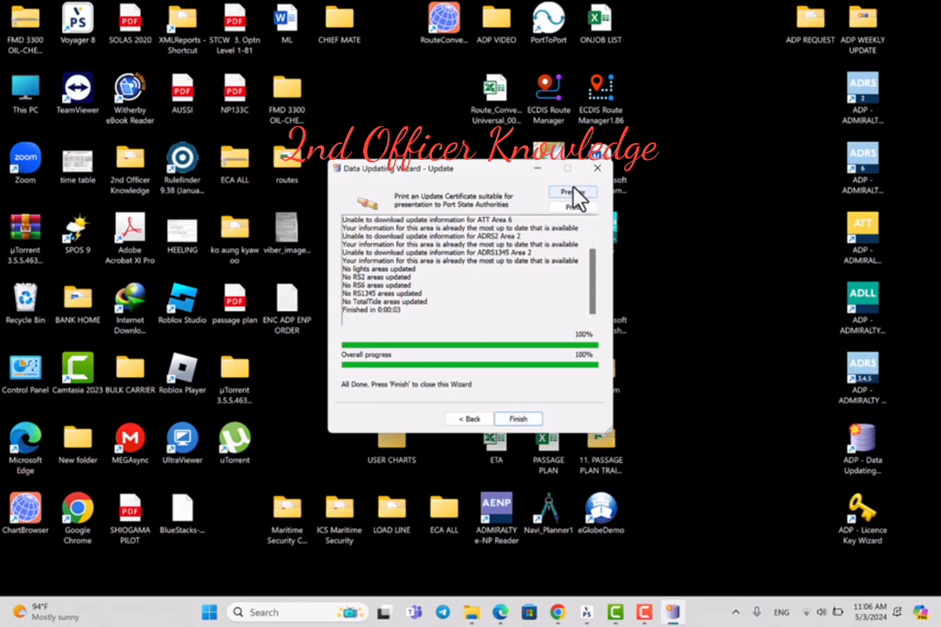
pyautogui.click(516, 420)
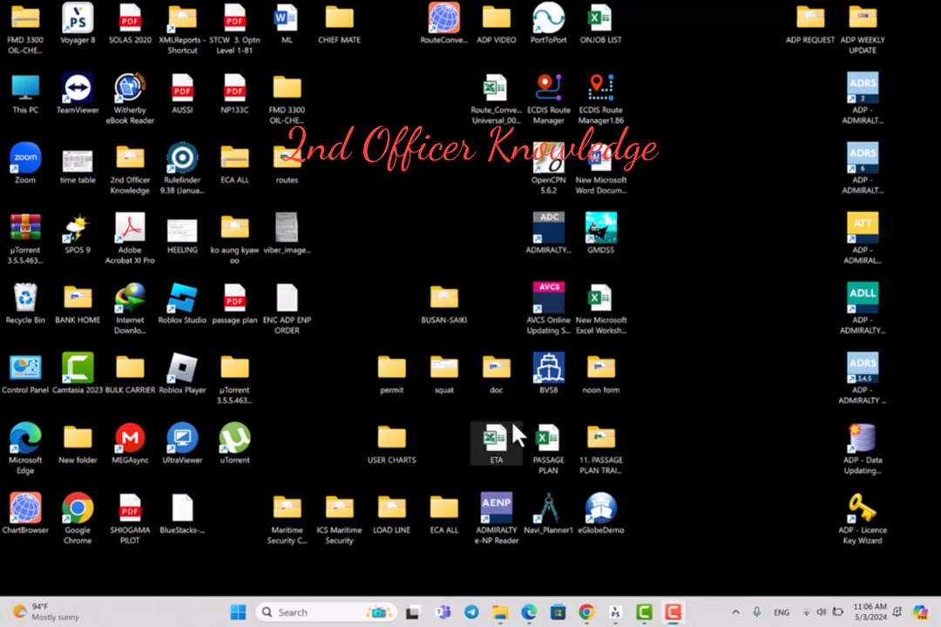
# Start the ADP Data Updating Wizard for applying already downloaded updates, with a file as the update source.
pyautogui.doubleClick(869, 448)
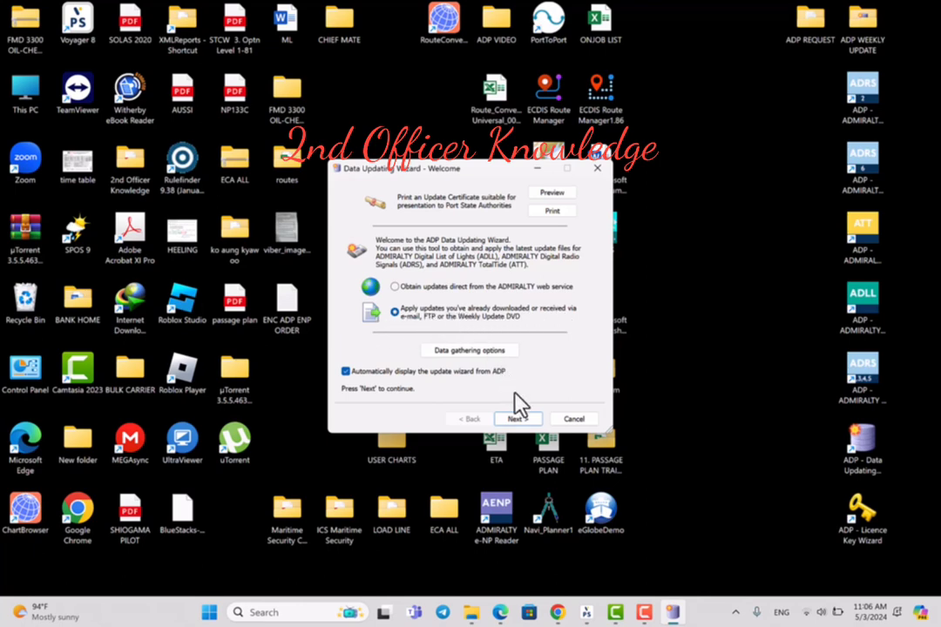
pyautogui.click(517, 419)
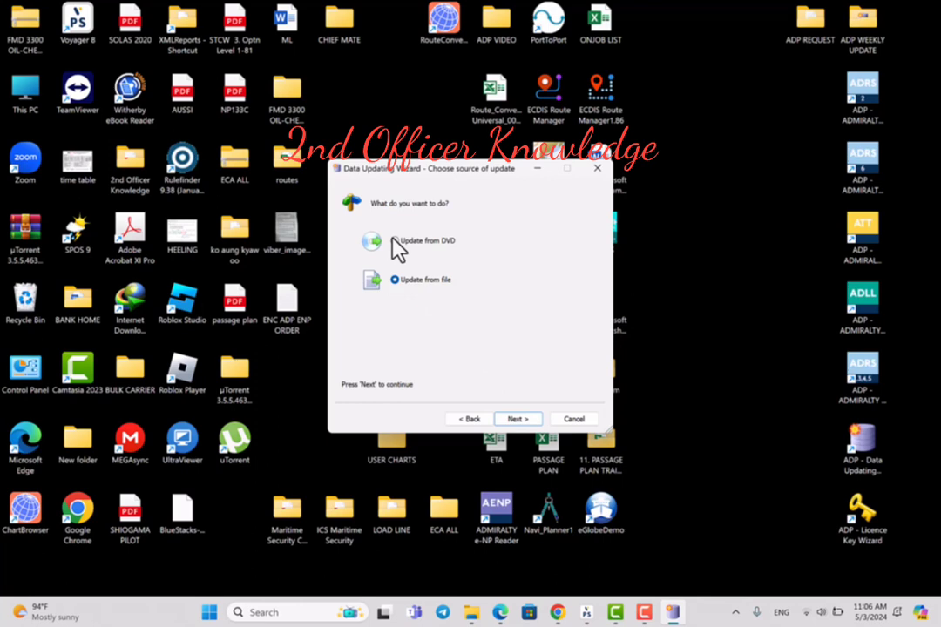
pyautogui.click(517, 419)
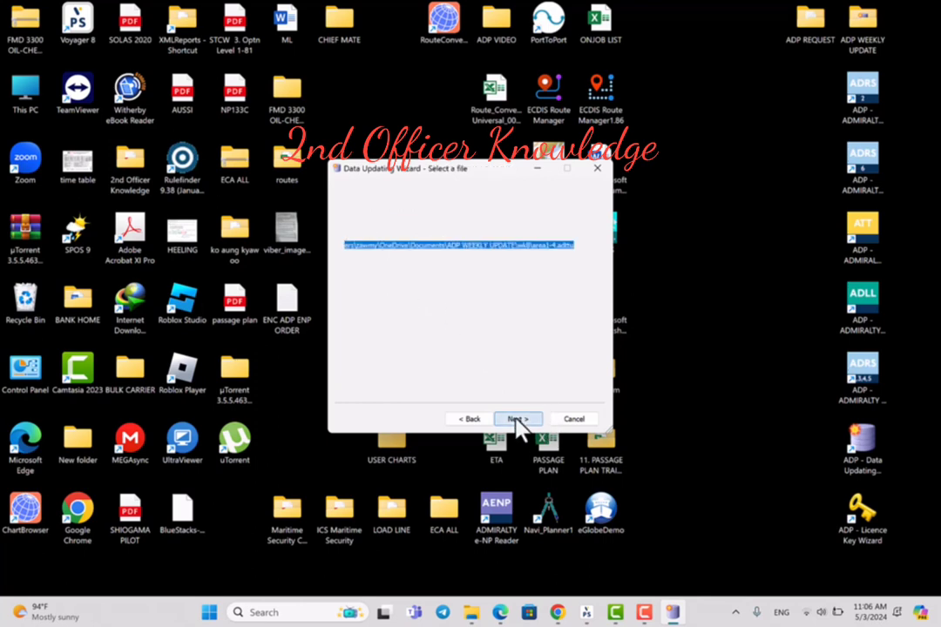
# Load the area1-4 update file from the ADLL and ADRS update folder in the desktop's ADP WEEKLY UPDATE folder, and cancel the wizard without applying it.
pyautogui.click(590, 248)
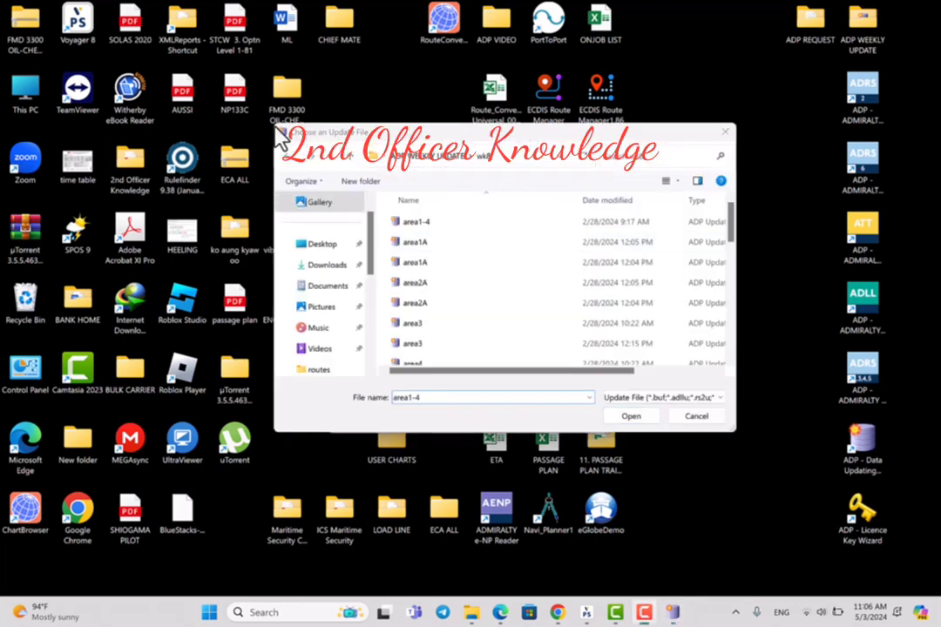
pyautogui.click(349, 155)
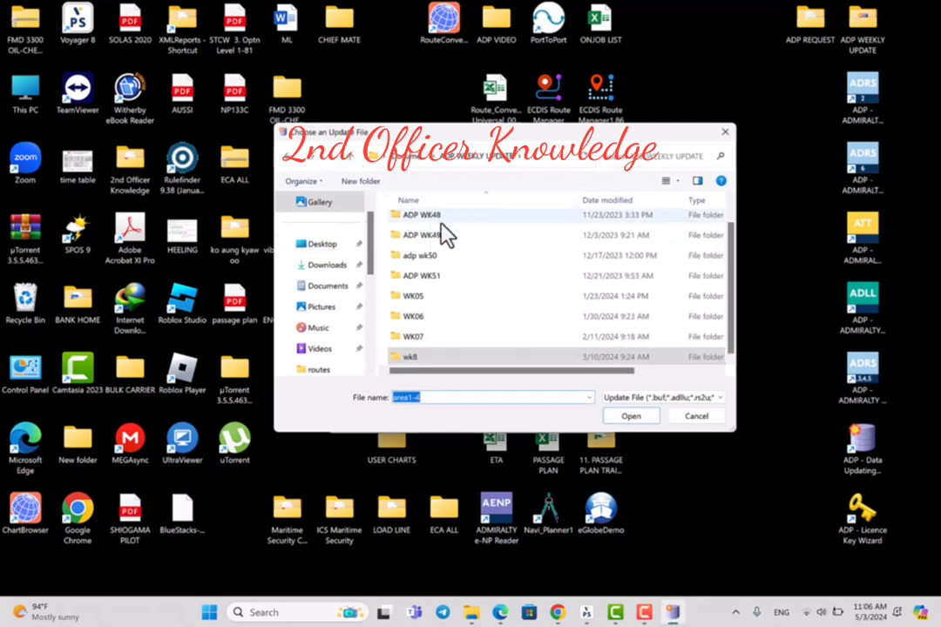
pyautogui.click(317, 245)
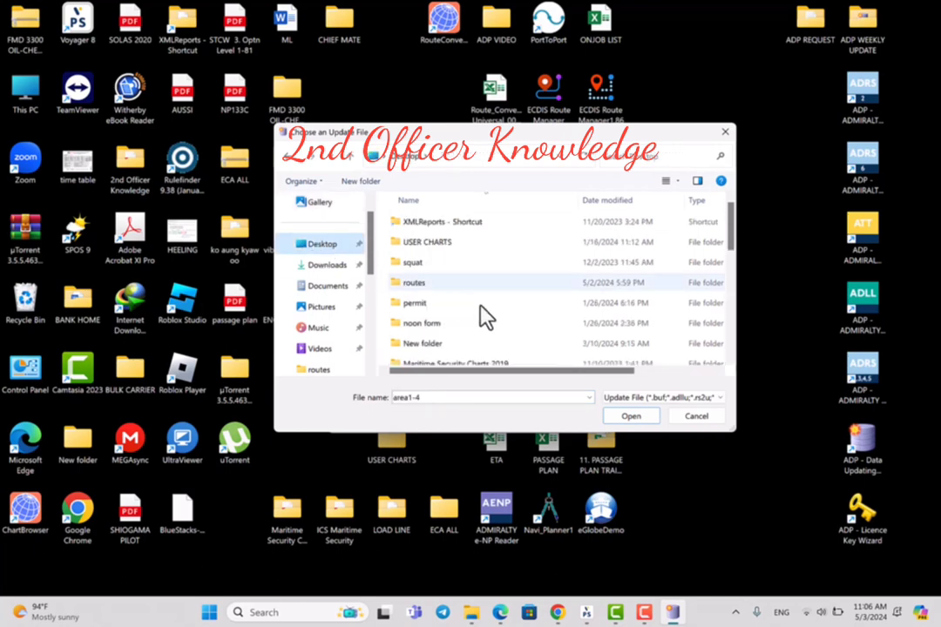
pyautogui.click(460, 294)
pyautogui.scroll(-5, 459, 293)
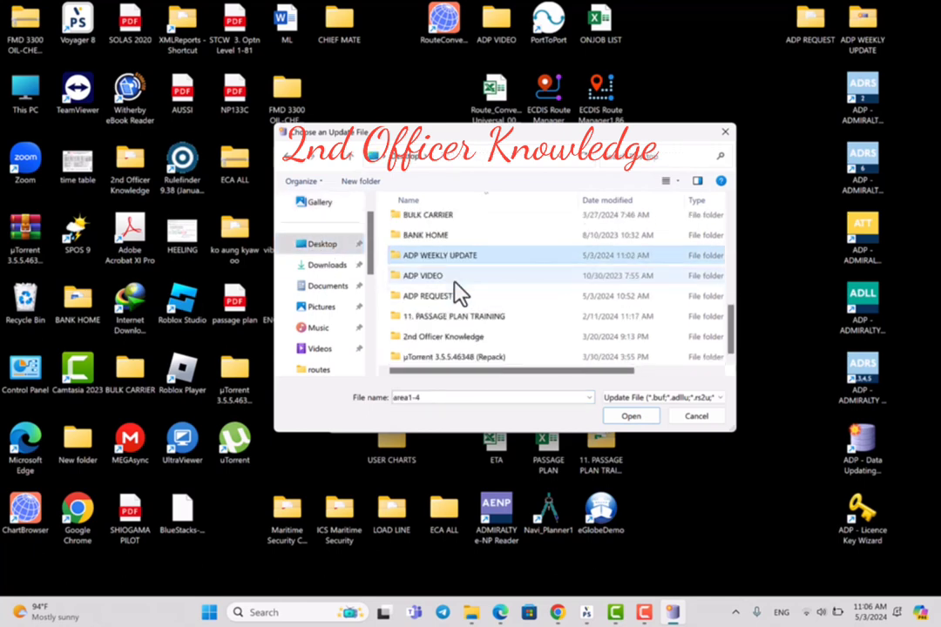
pyautogui.doubleClick(438, 256)
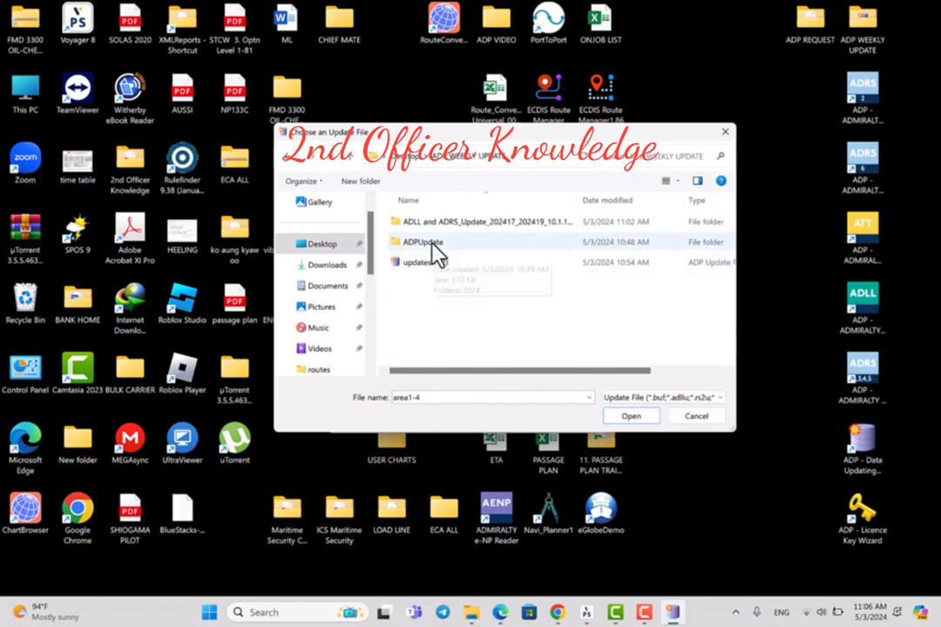
pyautogui.doubleClick(443, 228)
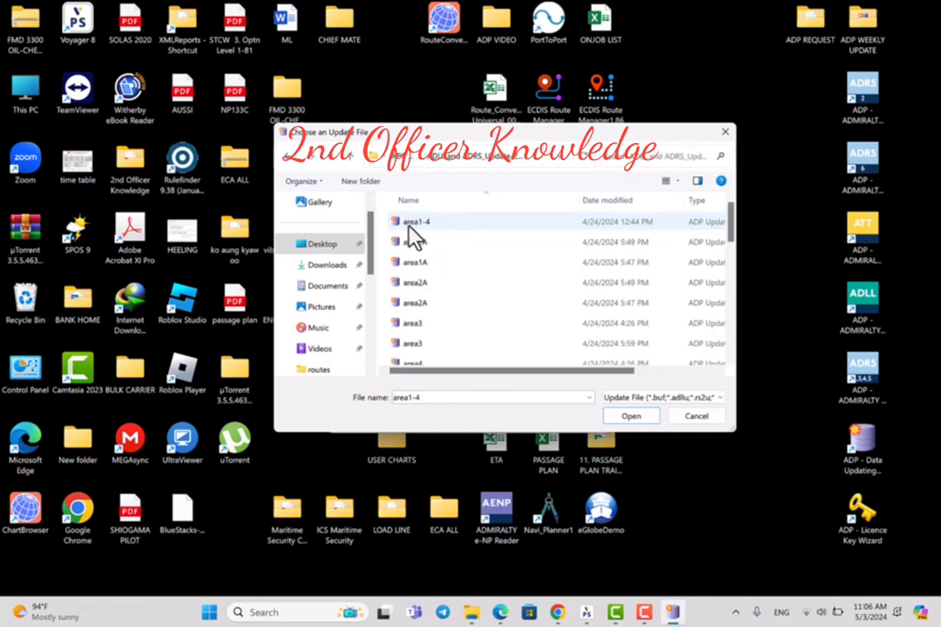
pyautogui.click(410, 229)
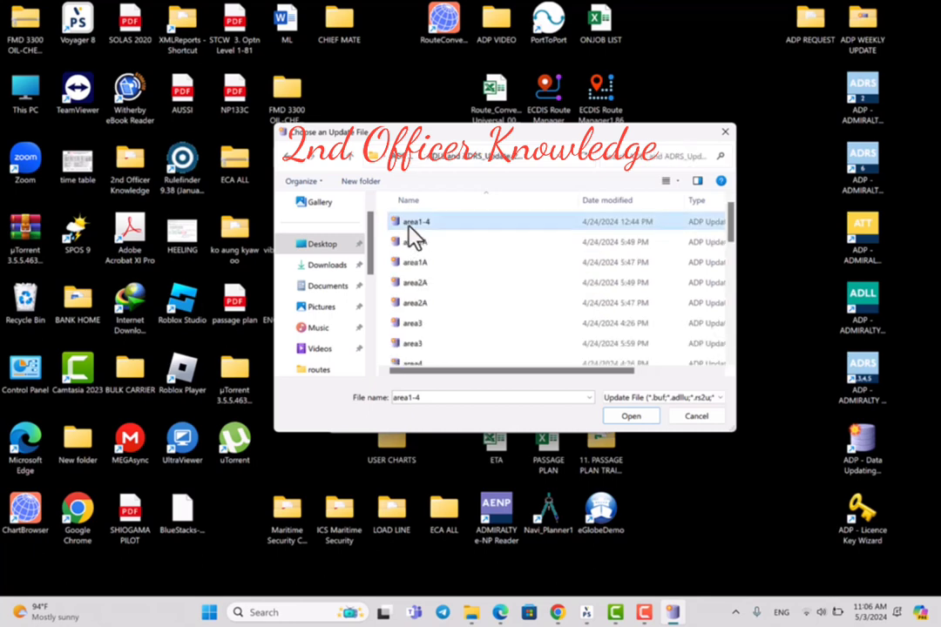
pyautogui.click(629, 418)
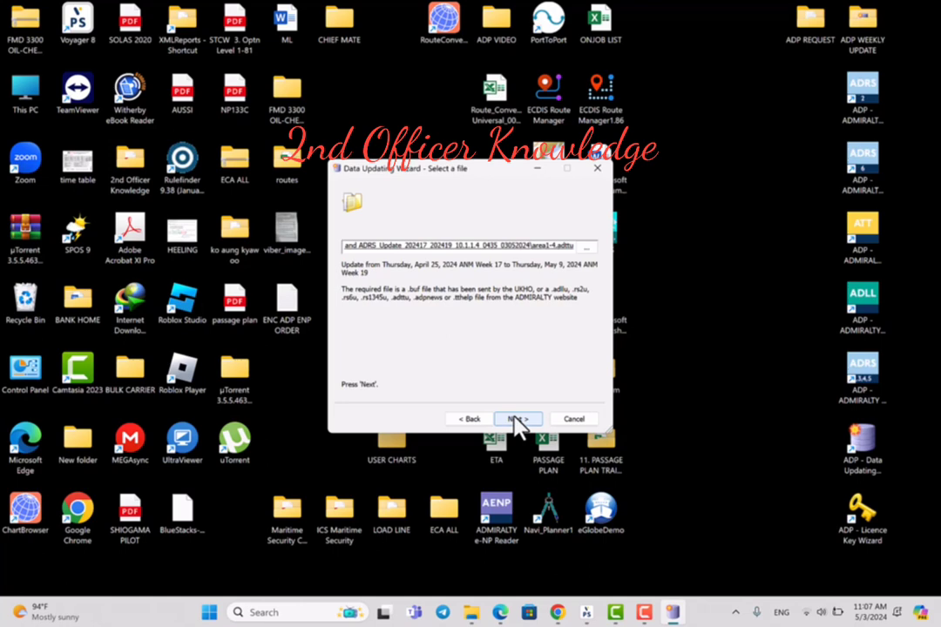
pyautogui.click(572, 421)
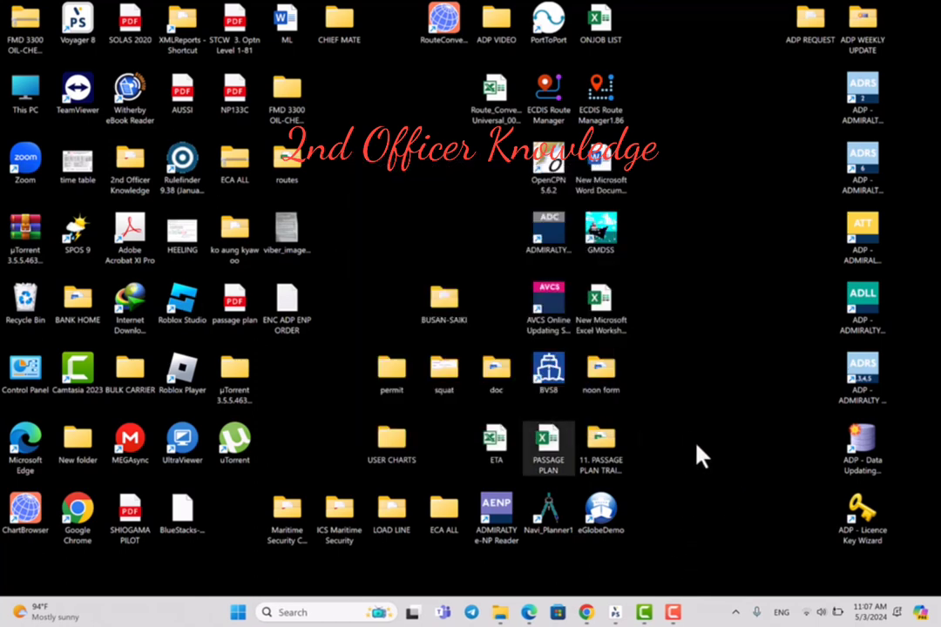